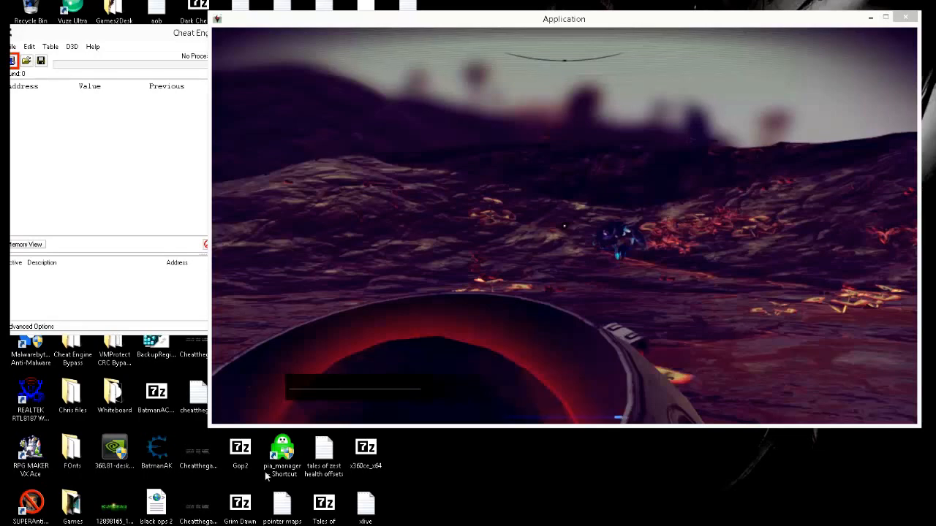
# Bring Cheat Engine in front of the game and open its scan settings
pyautogui.click(127, 232)
pyautogui.moveTo(144, 35); pyautogui.dragTo(368, 95)
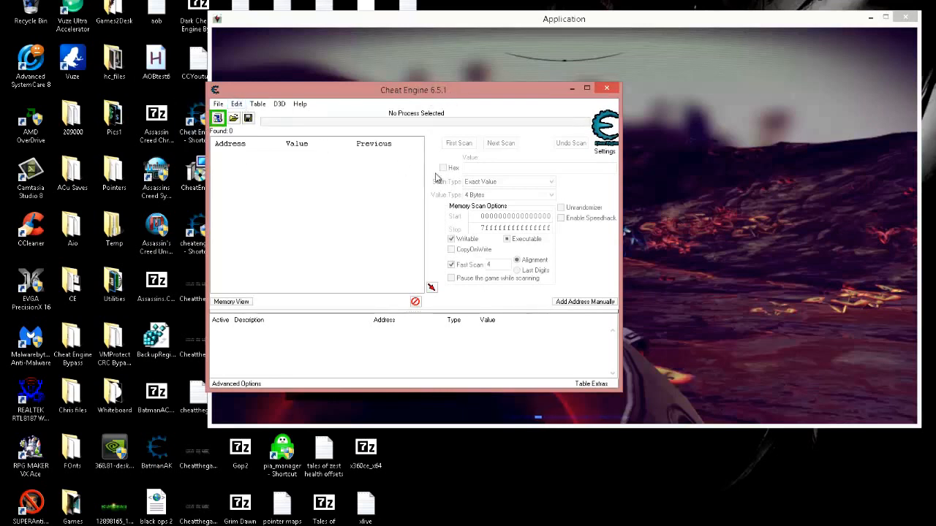
pyautogui.click(236, 104)
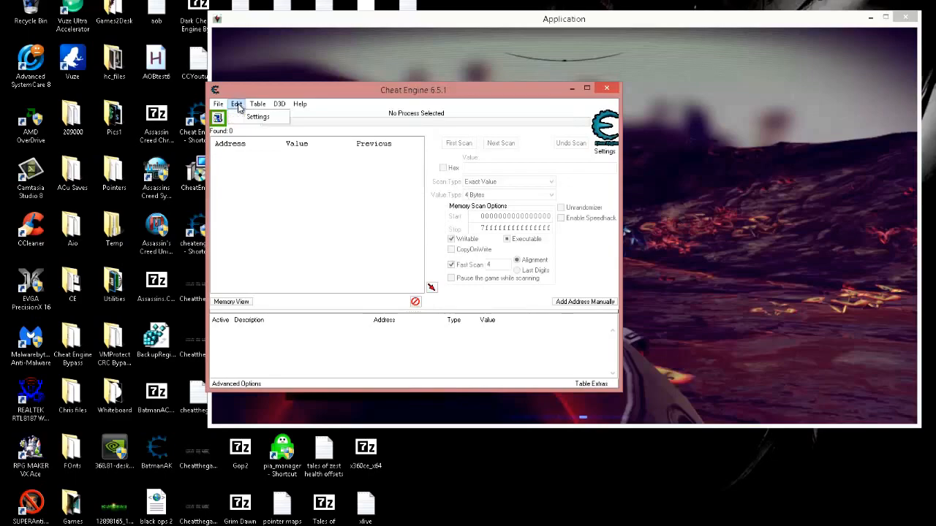
pyautogui.click(256, 118)
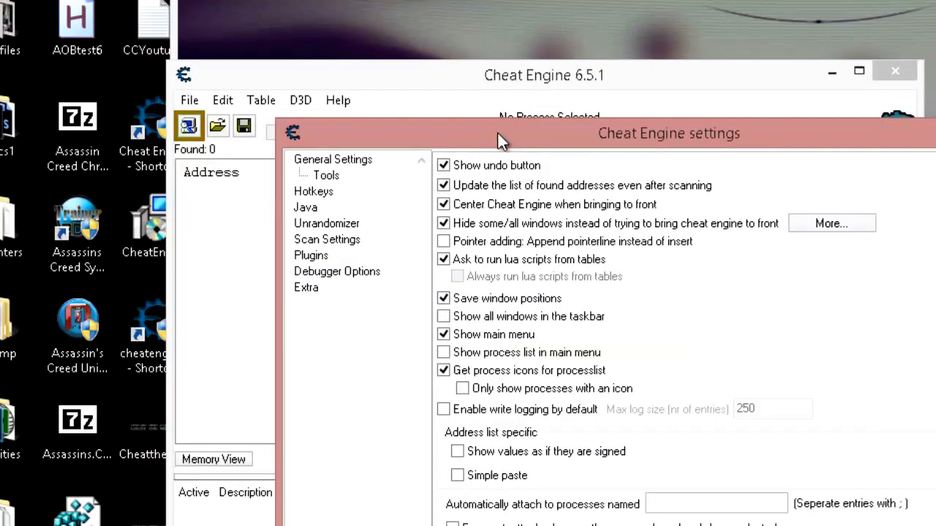
pyautogui.moveTo(497, 132); pyautogui.dragTo(449, 2)
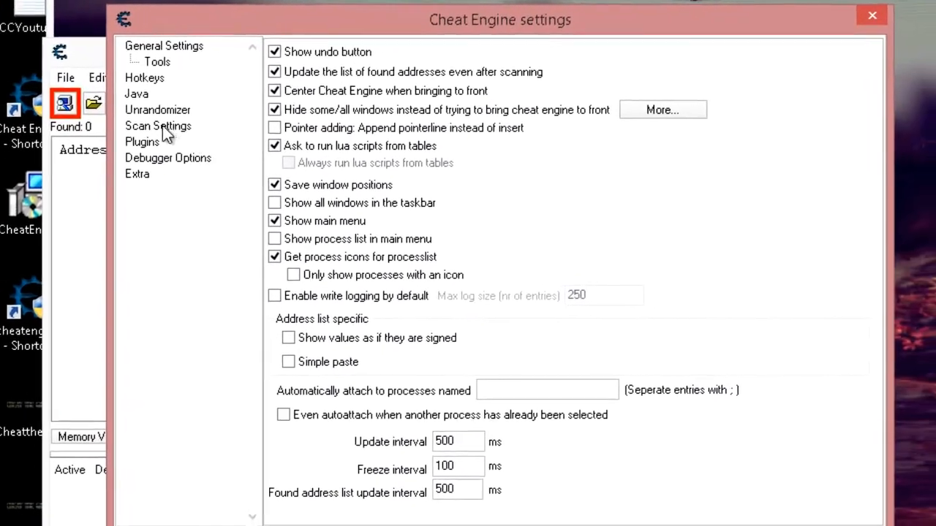
pyautogui.click(123, 124)
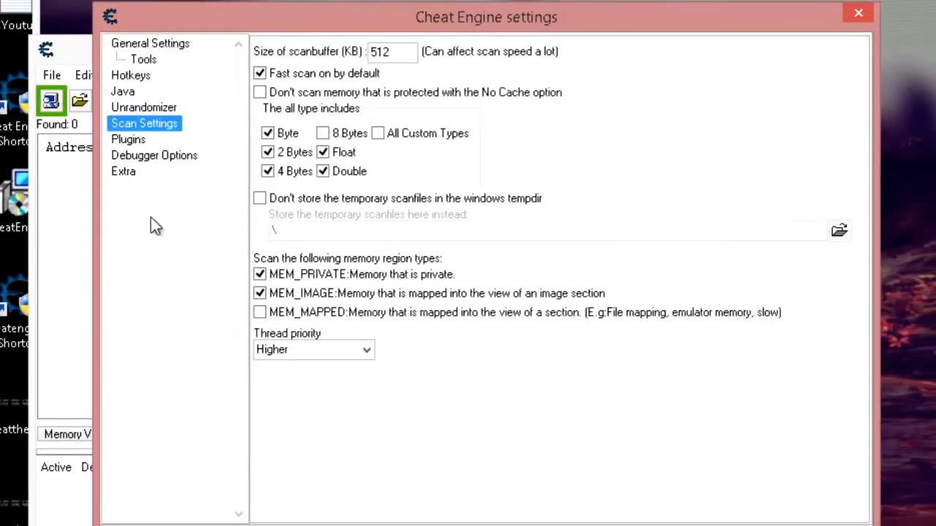
# Exclude 2 Bytes and Byte from the All value type, re-include both, and accept the settings
pyautogui.click(268, 152)
pyautogui.click(270, 134)
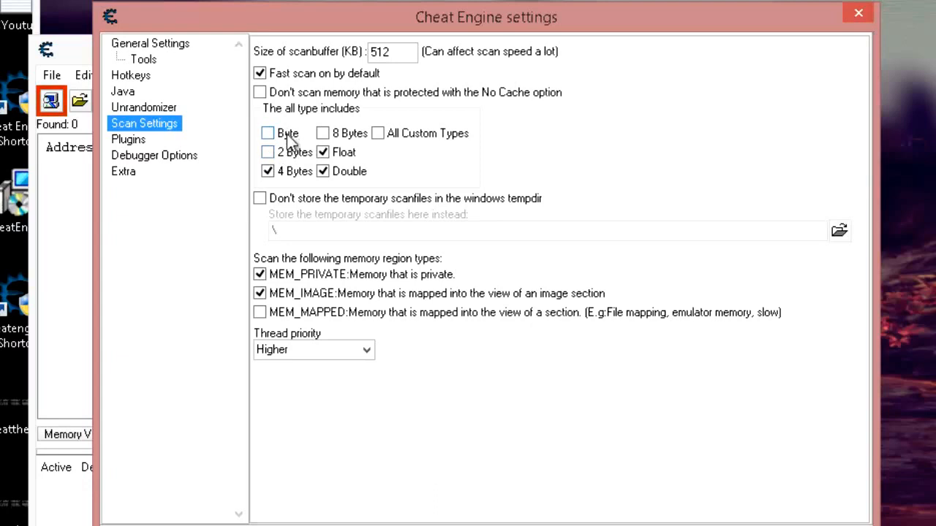
pyautogui.click(268, 152)
pyautogui.click(268, 133)
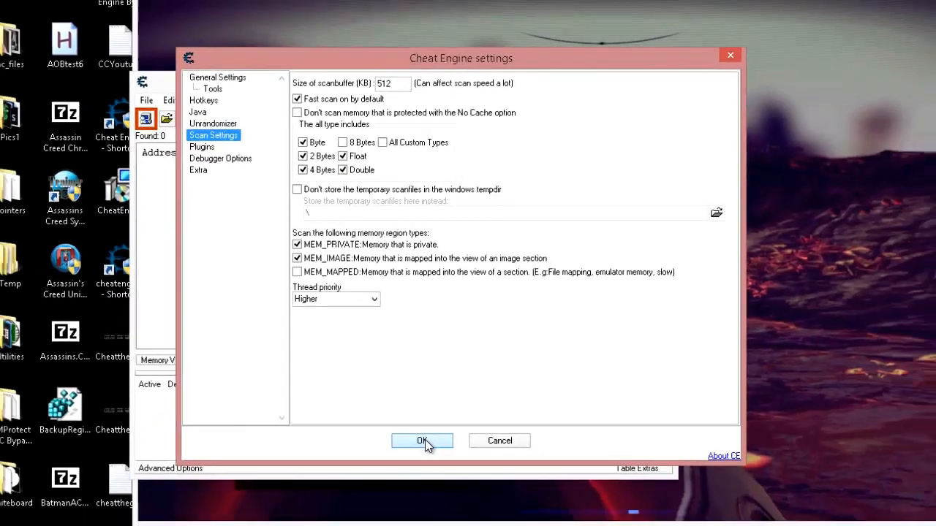
pyautogui.click(423, 440)
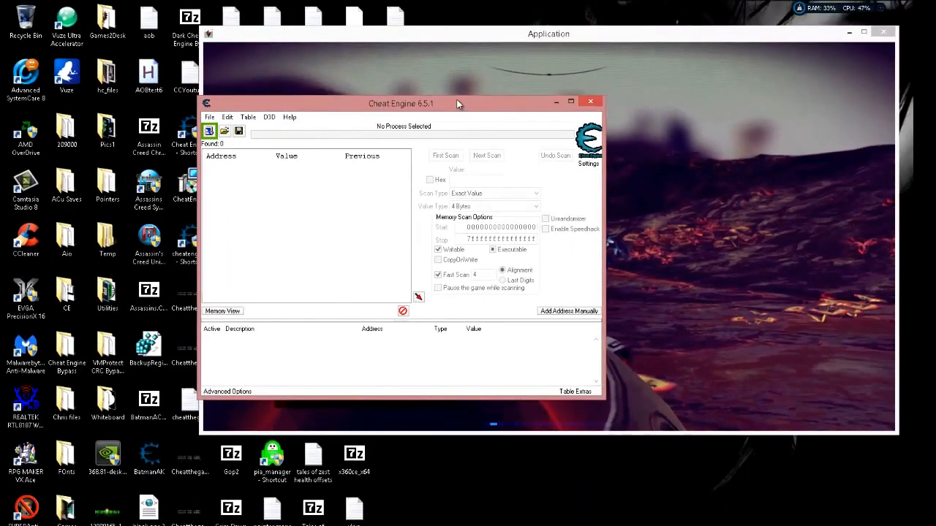
# Place Cheat Engine beside the game, switch to the game and walk the character away from the distress beacon debris
pyautogui.moveTo(452, 105); pyautogui.dragTo(284, 56)
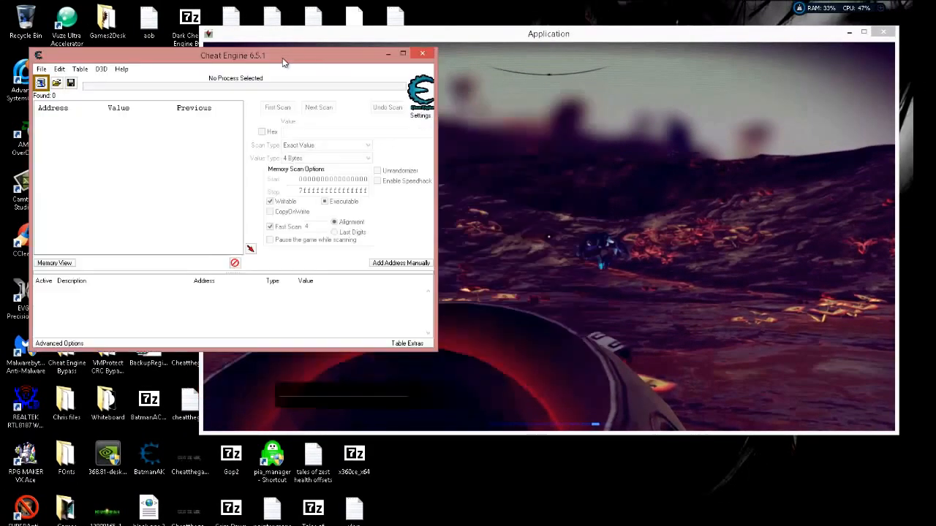
pyautogui.click(626, 33)
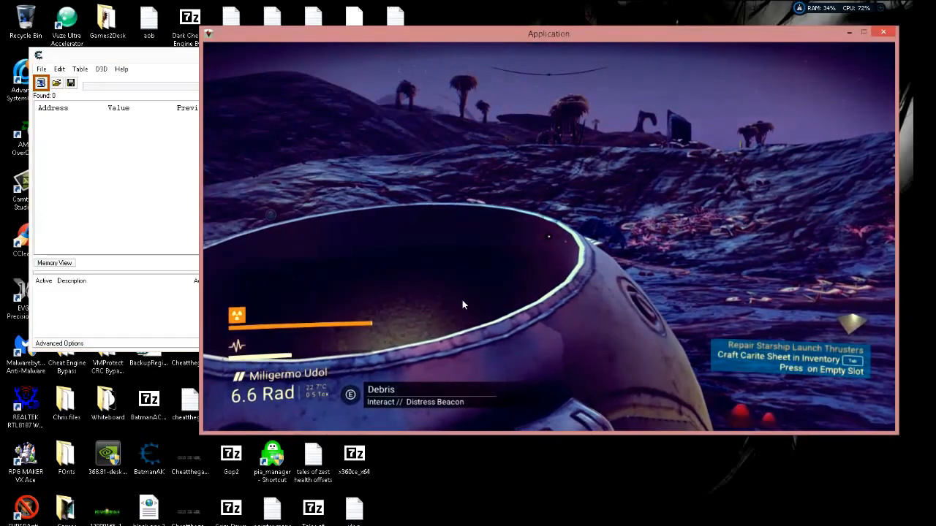
pyautogui.press('d')
pyautogui.press('w')
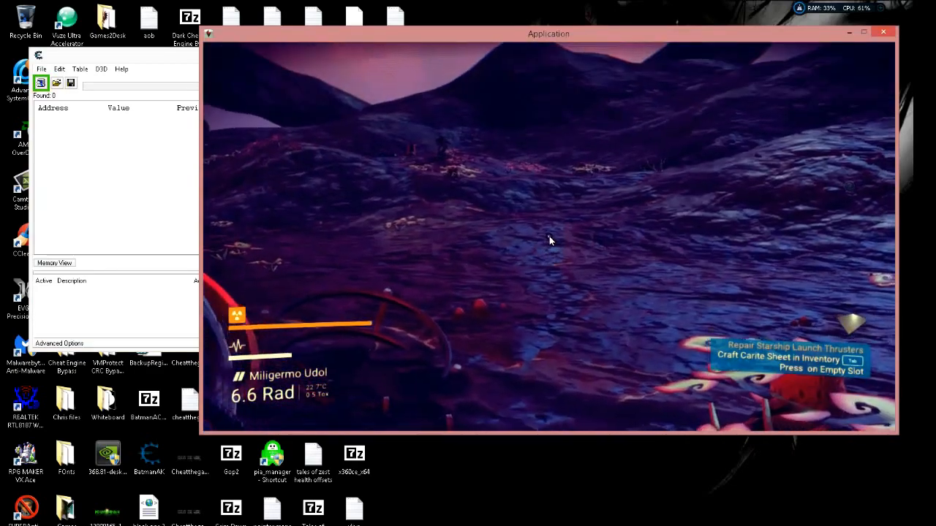
pyautogui.press('d')
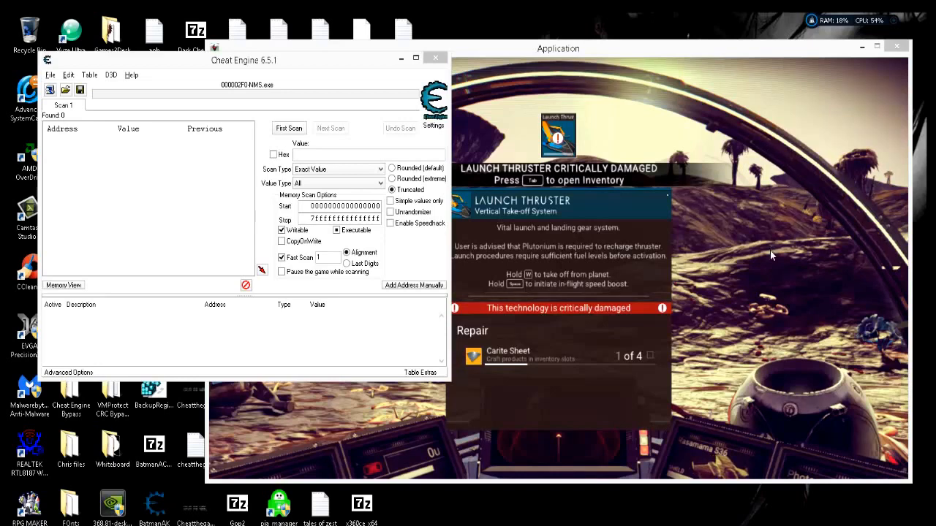
# Add another scan tab in Cheat Engine and return to Scan 1
pyautogui.moveTo(257, 62); pyautogui.dragTo(214, 71)
pyautogui.moveTo(135, 71); pyautogui.dragTo(165, 77)
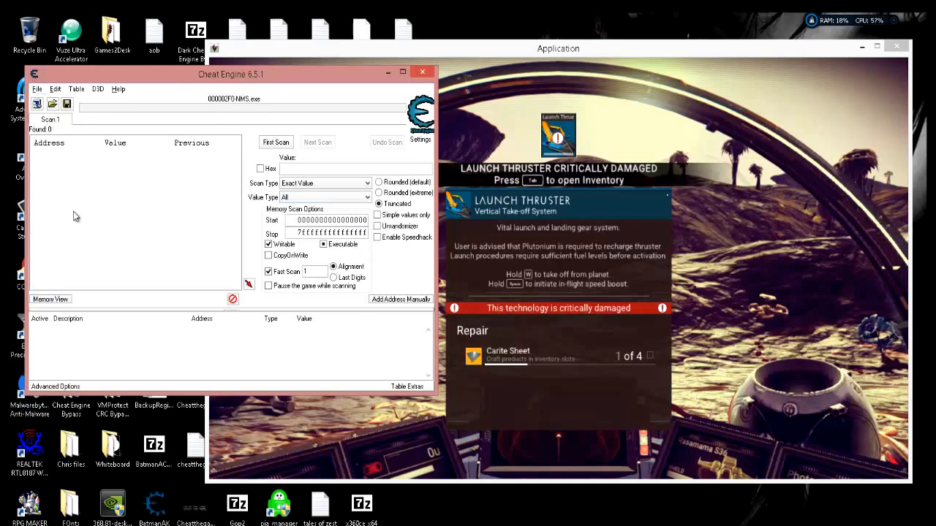
pyautogui.click(38, 89)
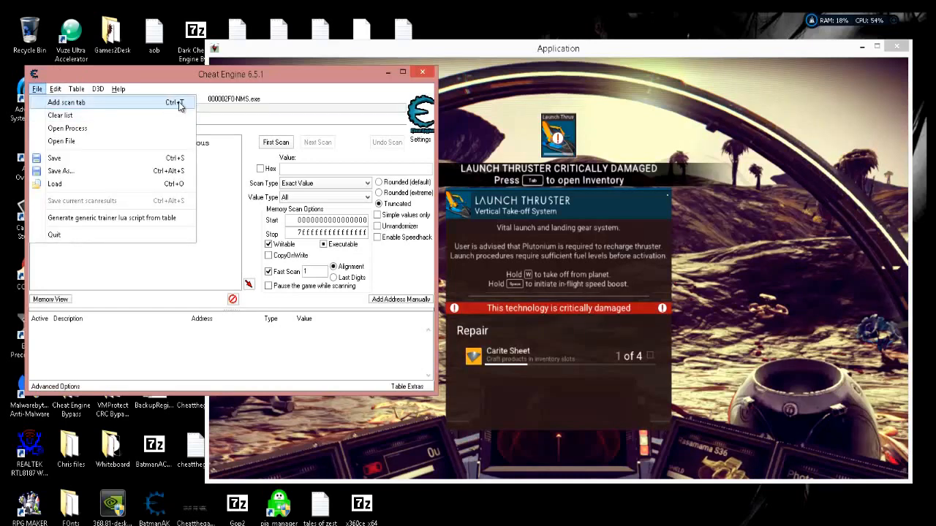
pyautogui.click(180, 106)
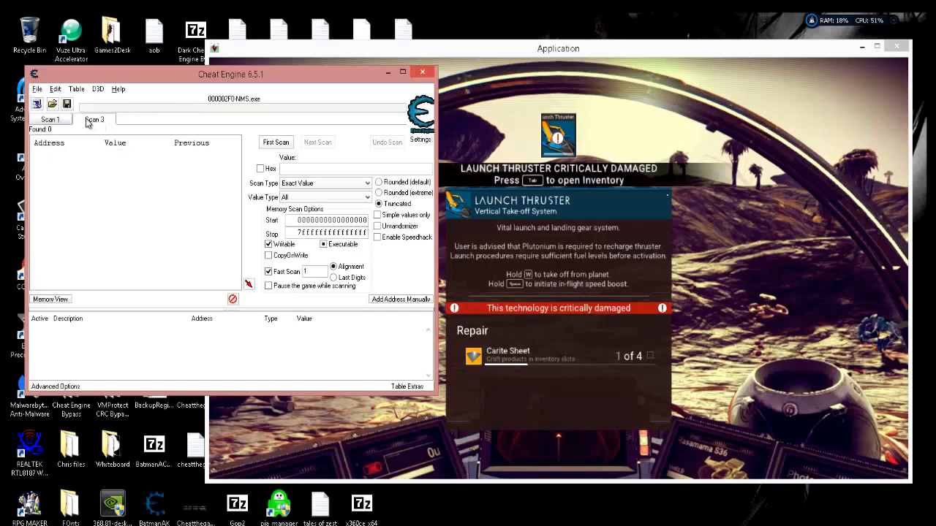
pyautogui.click(45, 119)
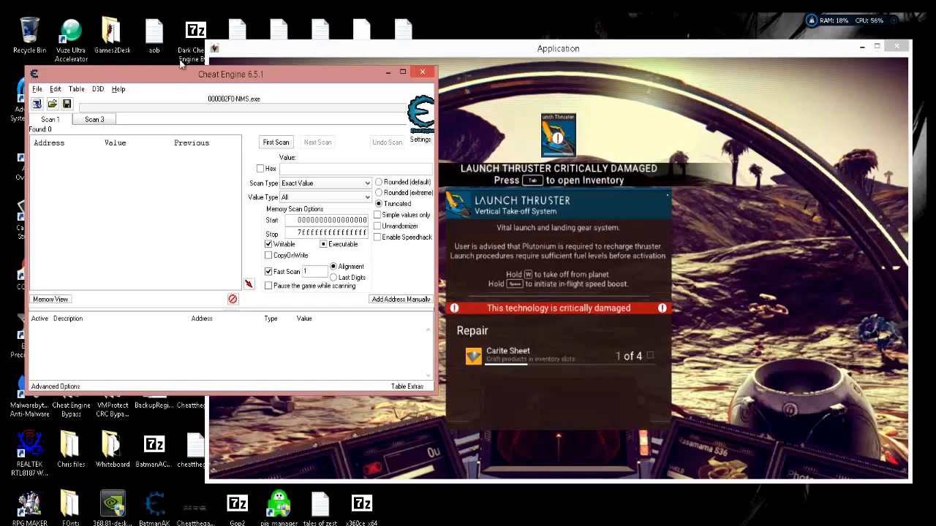
pyautogui.click(95, 121)
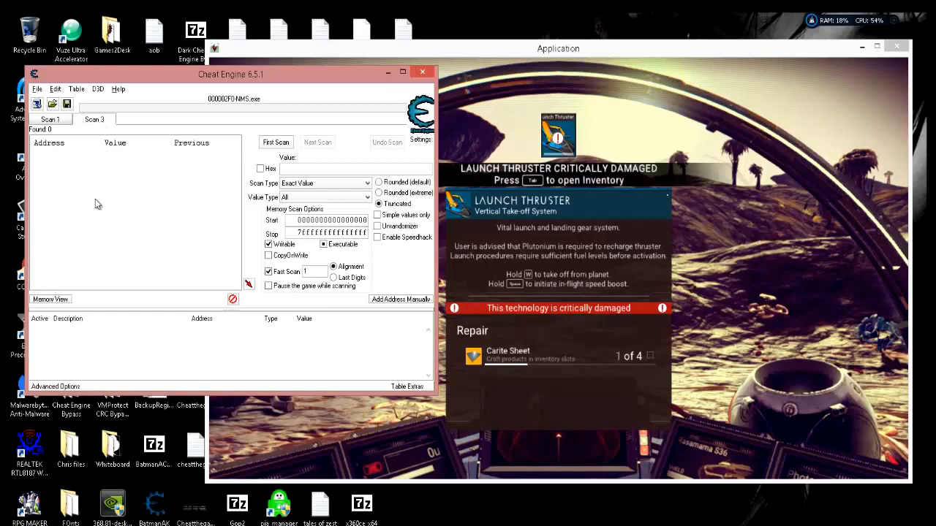
pyautogui.click(50, 120)
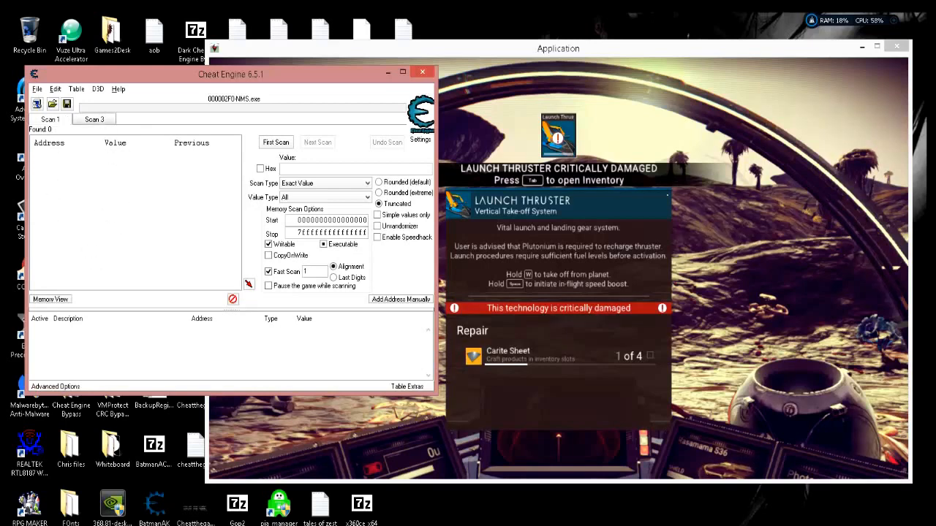
# Switch to the game, exit the starship and walk the character forward over the terrain
pyautogui.click(765, 209)
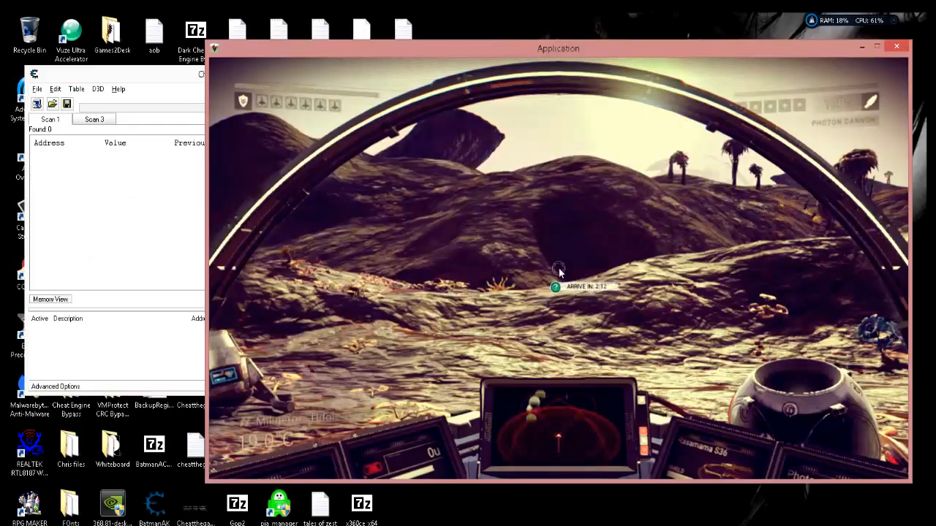
pyautogui.press('e')
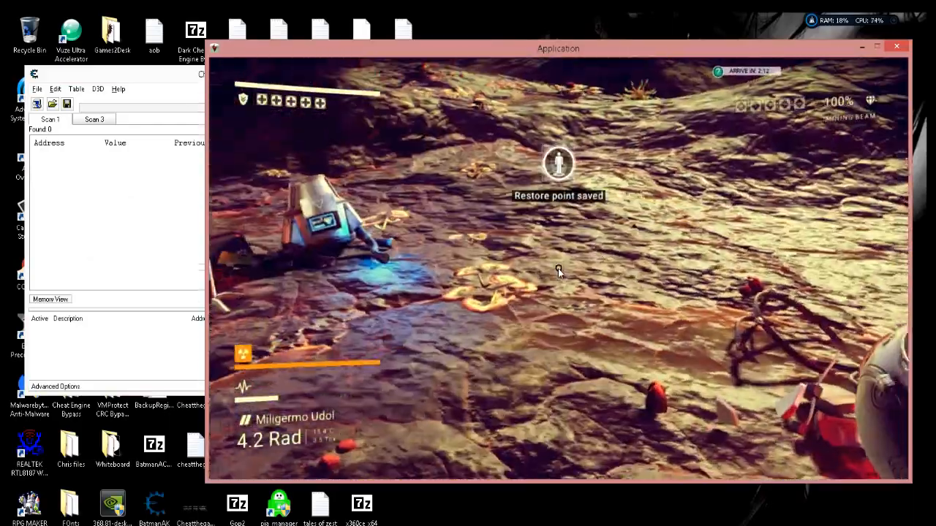
pyautogui.press('w')
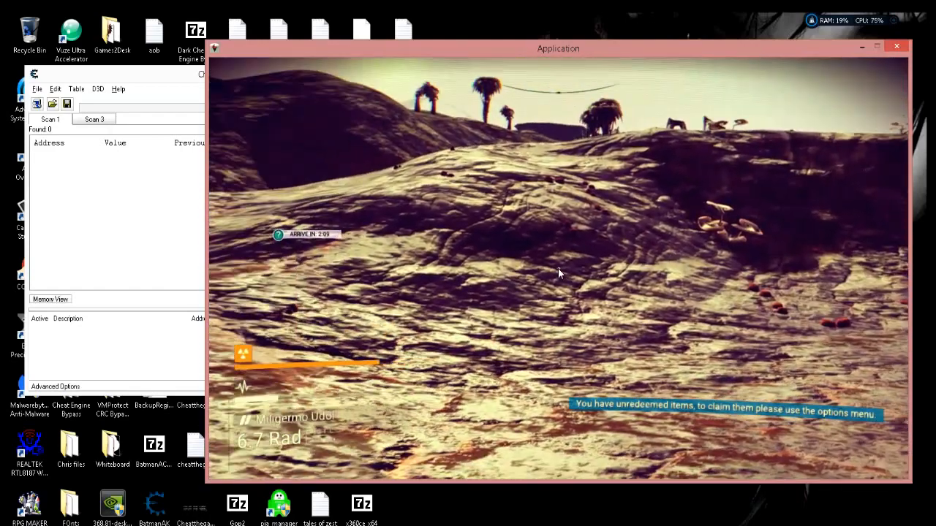
# Switch to Cheat Engine and run a first scan for an unknown initial value of type All in Scan 1
pyautogui.hotkey('alt', 'Tab')
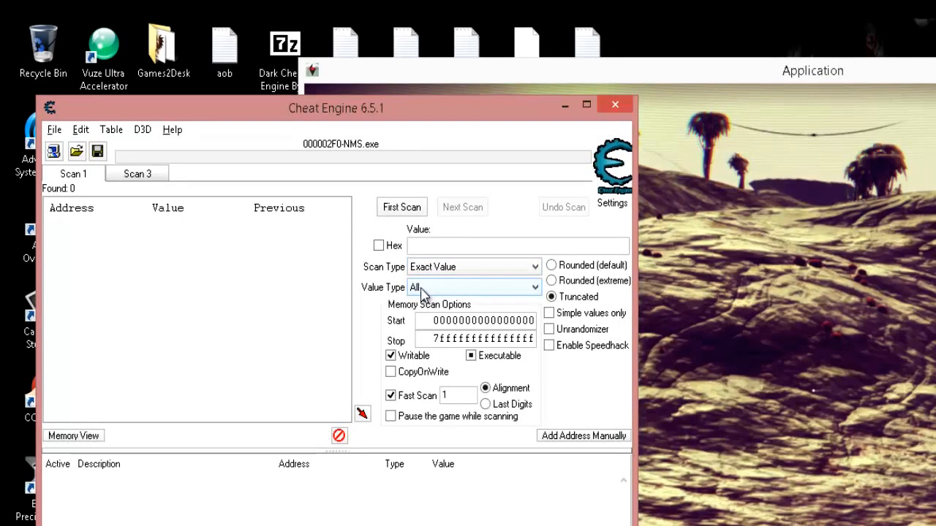
pyautogui.click(438, 267)
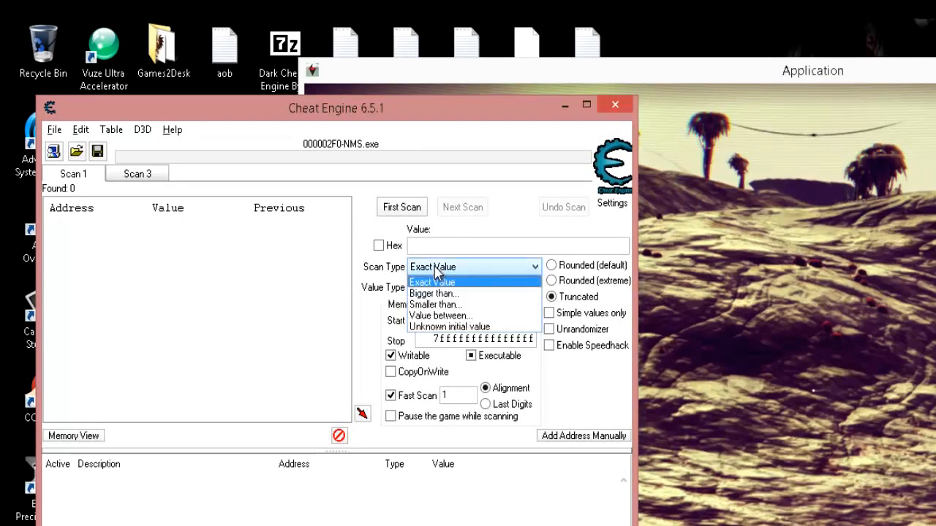
pyautogui.click(432, 327)
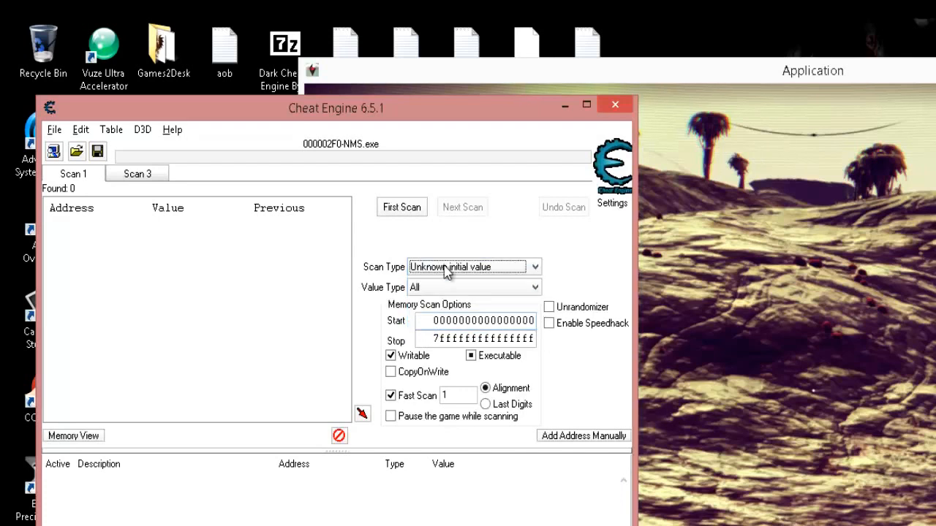
pyautogui.click(411, 207)
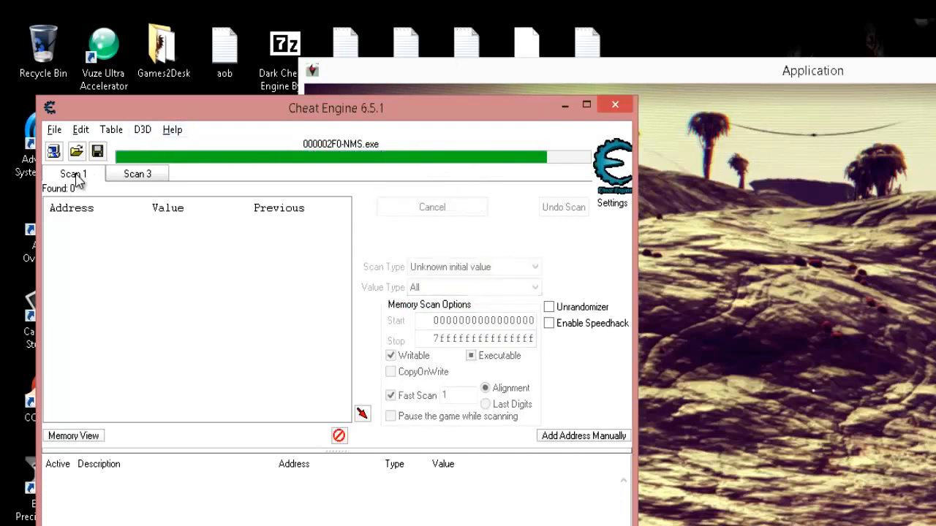
# Run a first scan for an unknown initial value in Scan 3 and return to Scan 1
pyautogui.click(146, 178)
pyautogui.click(430, 267)
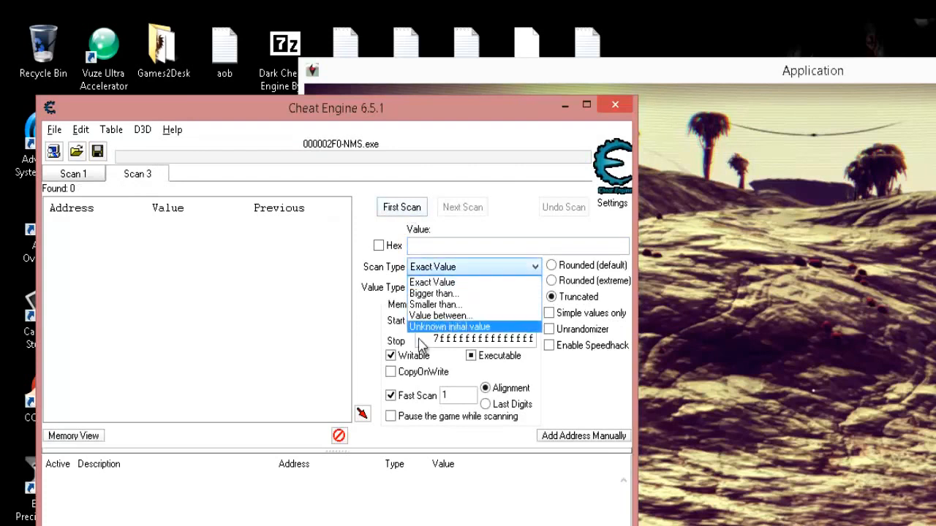
pyautogui.click(431, 328)
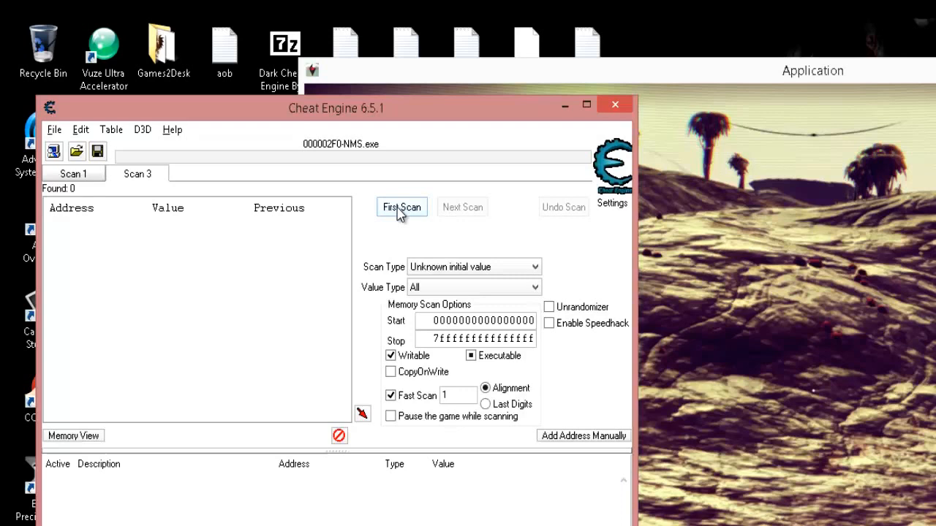
pyautogui.click(400, 210)
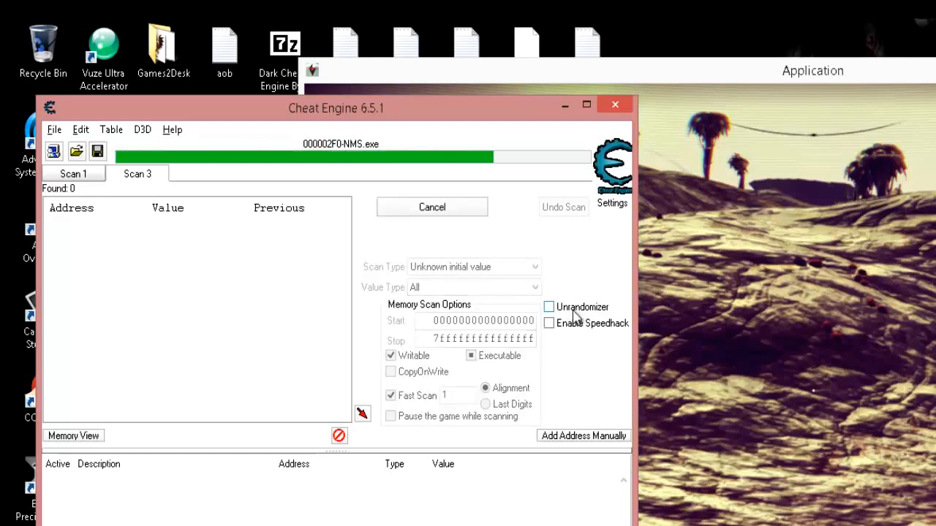
pyautogui.click(96, 177)
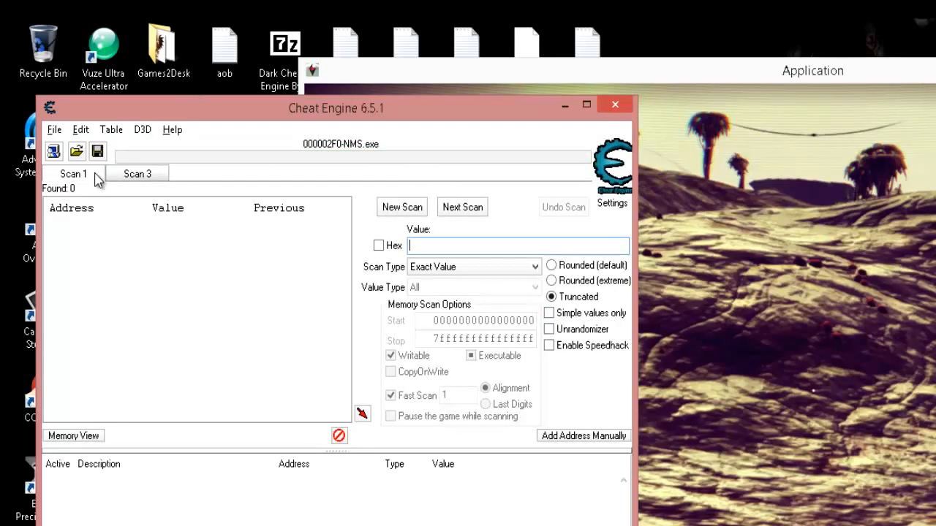
# In the hotkey settings, assign Up Arrow to Next Scan-Increased Value and Down Arrow to Next Scan-Decreased Value
pyautogui.click(80, 129)
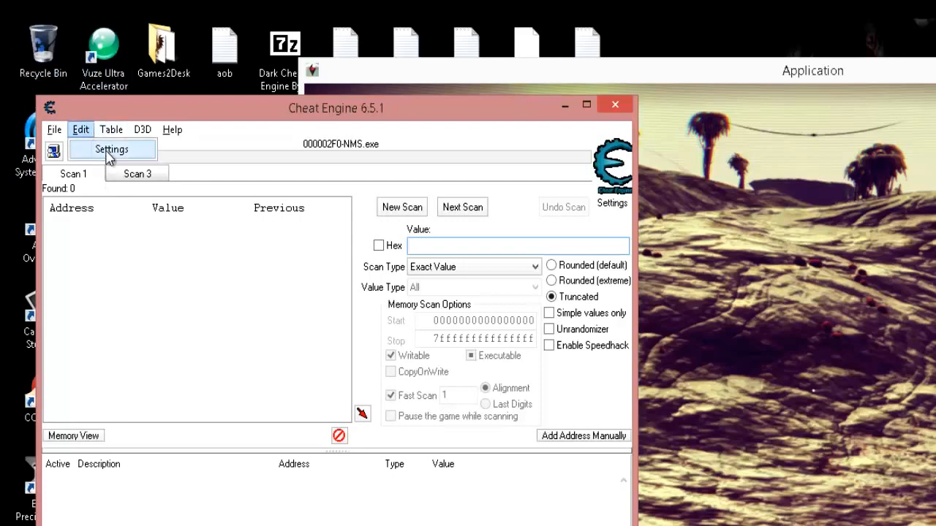
pyautogui.click(110, 152)
pyautogui.click(56, 152)
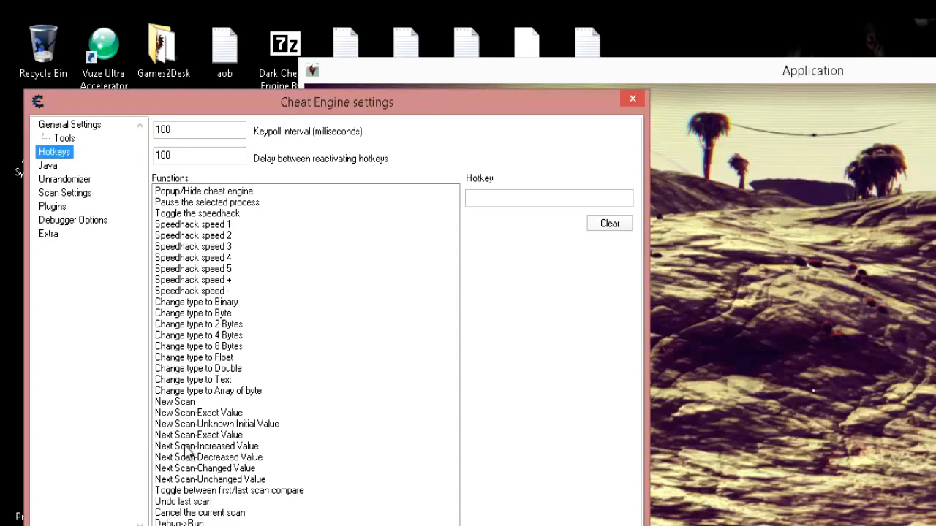
pyautogui.click(212, 446)
pyautogui.press('Up')
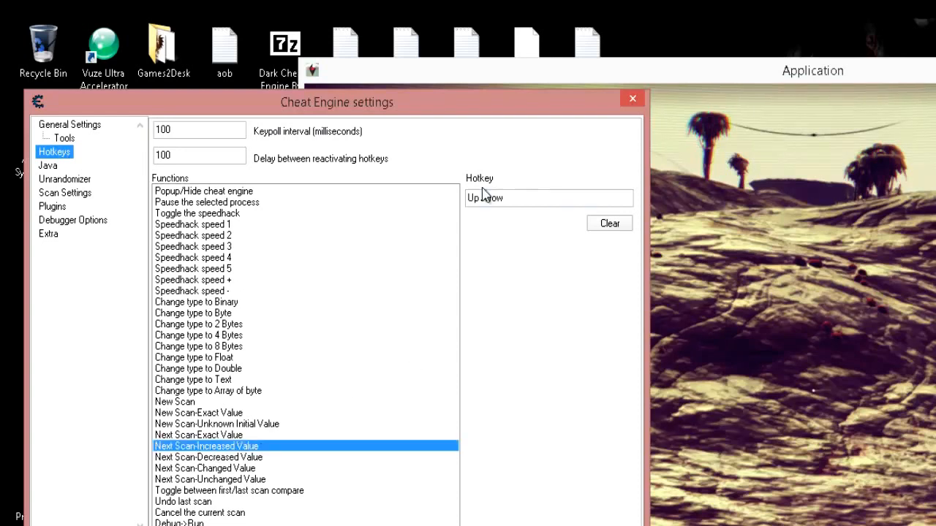
pyautogui.click(248, 457)
pyautogui.press('Down')
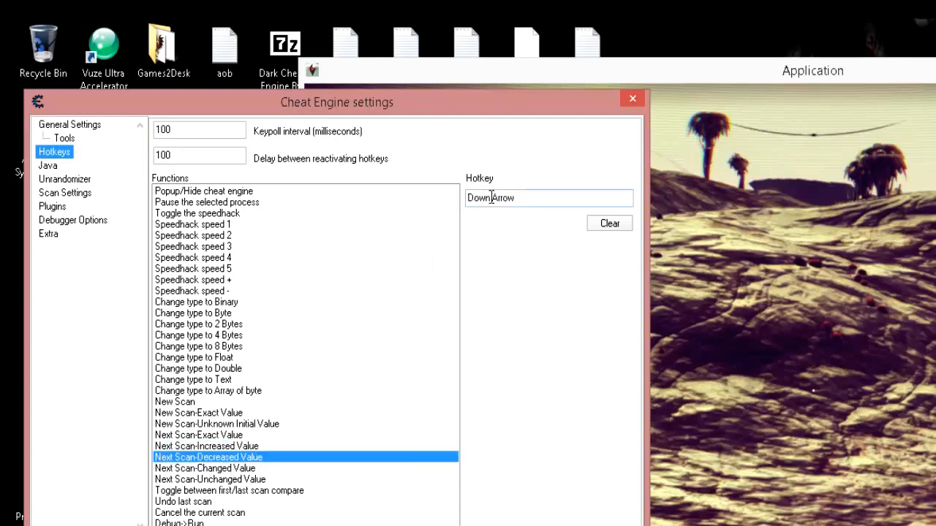
# Assign numeric + as the hotkey for Next Scan-Changed Value and numeric - for Next Scan-Unchanged Value
pyautogui.click(241, 469)
pyautogui.press('KP_Add')
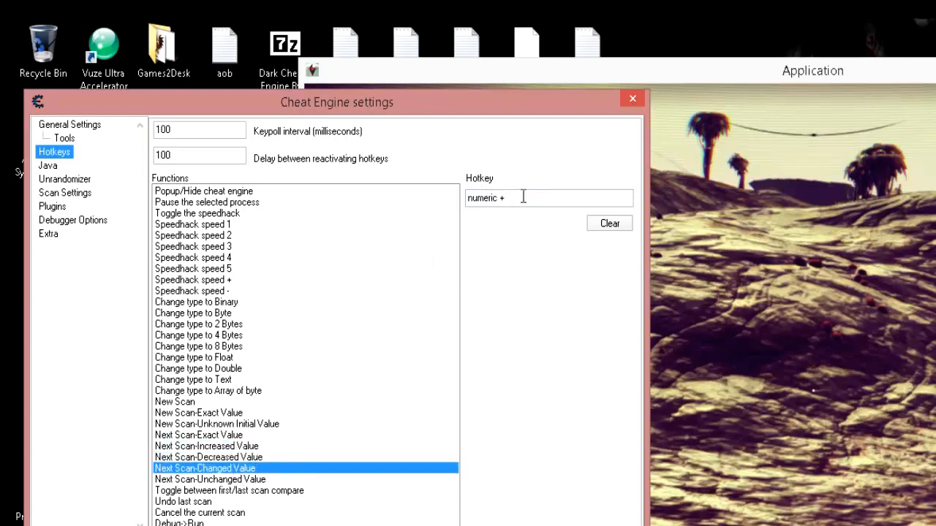
pyautogui.click(234, 481)
pyautogui.press('KP_Subtract')
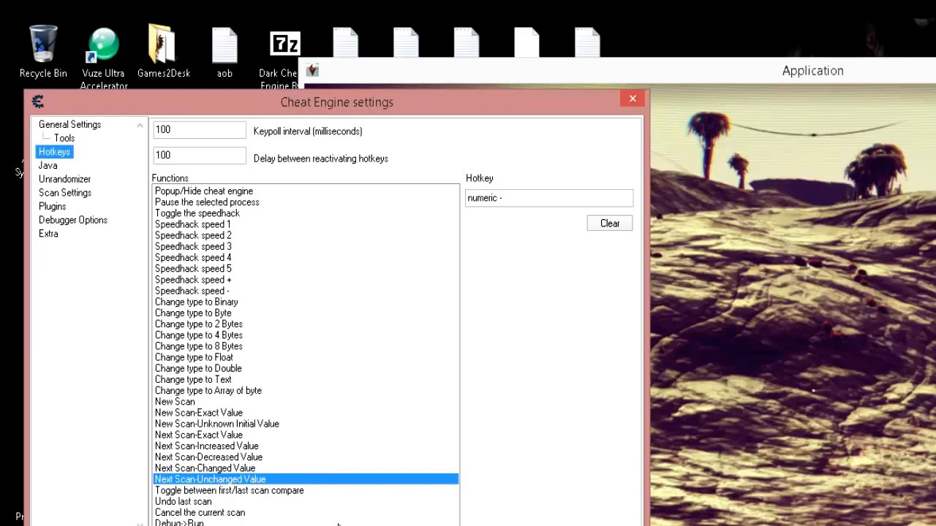
# Confirm the hotkey settings, switch to No Man's Sky, and make the character jump before pausing the game in its menu
pyautogui.press('Return')
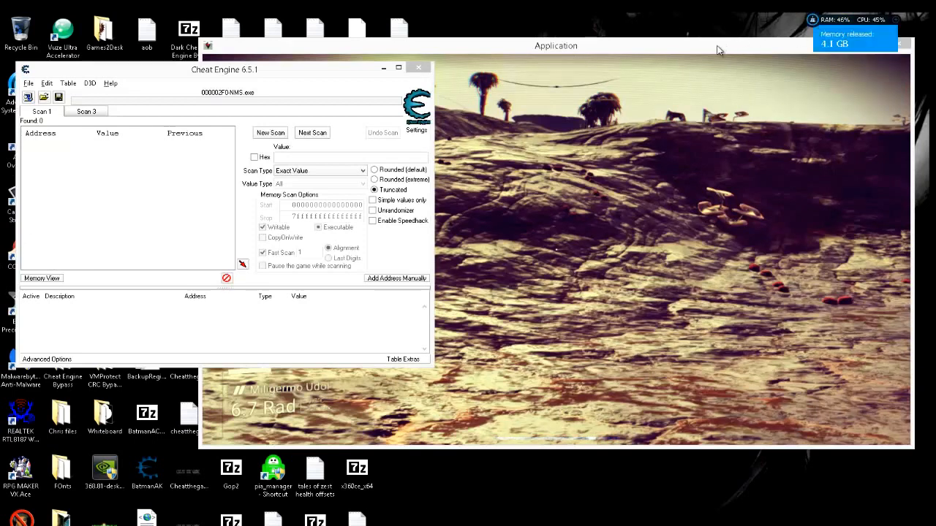
pyautogui.click(717, 46)
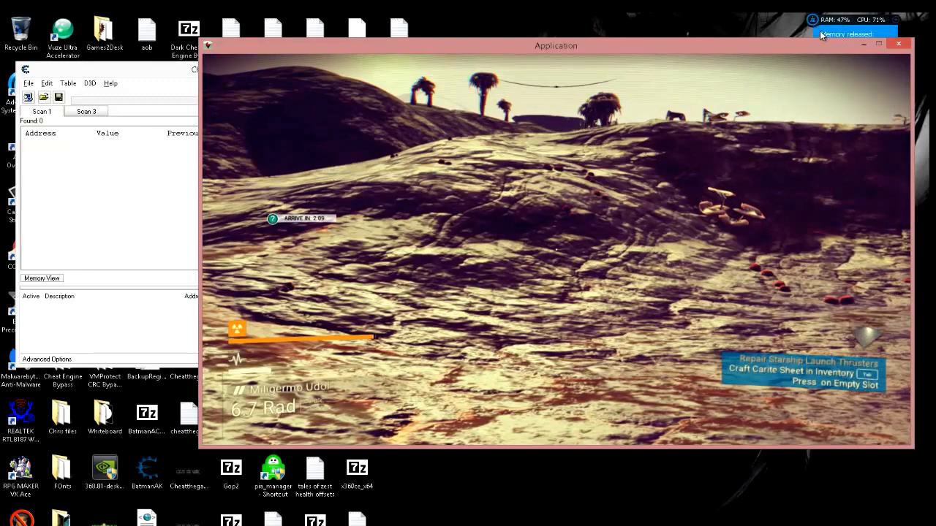
pyautogui.click(106, 75)
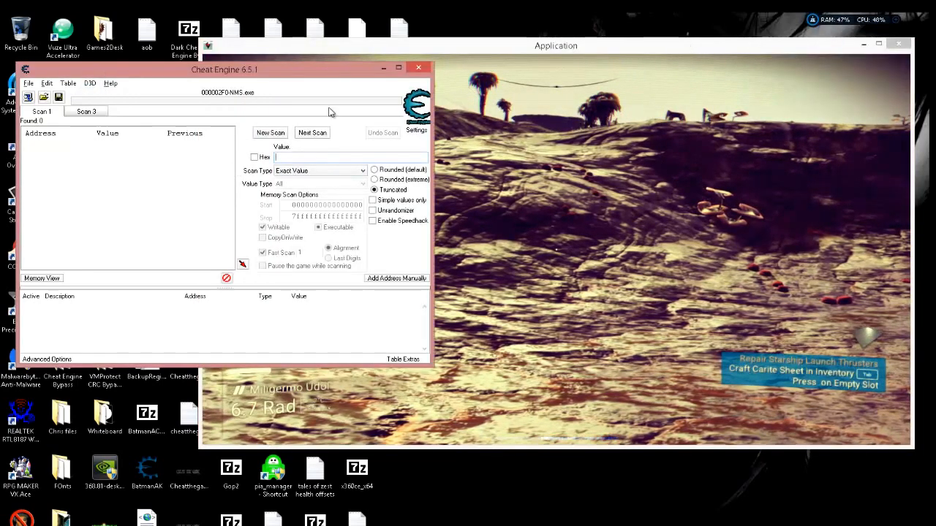
pyautogui.click(568, 49)
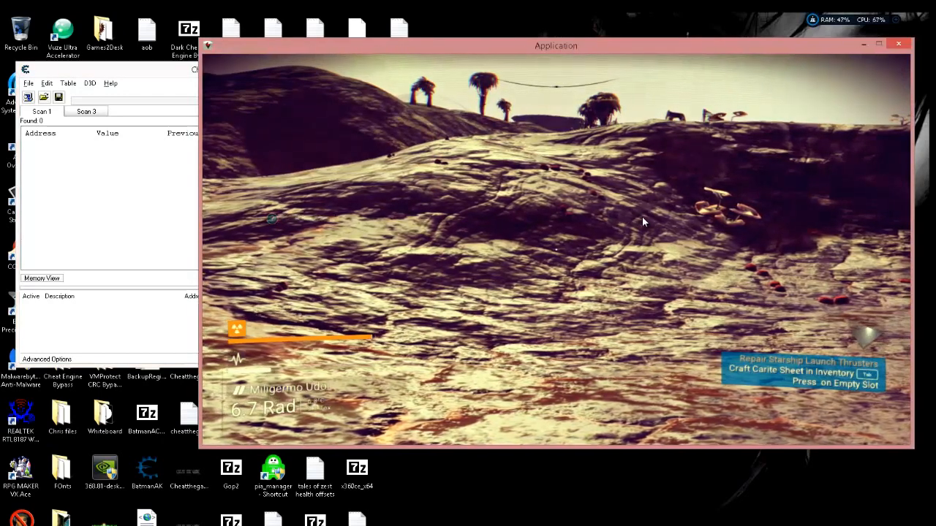
pyautogui.press('space')
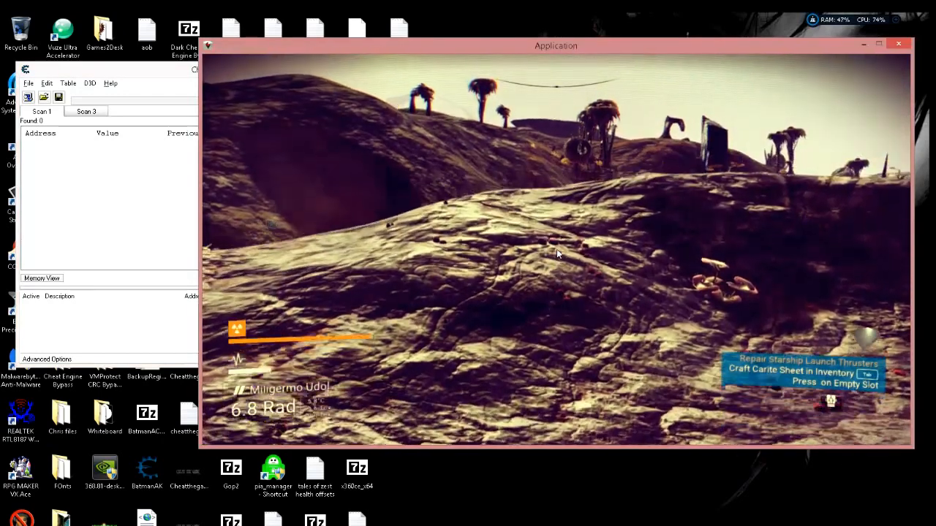
pyautogui.press('Escape')
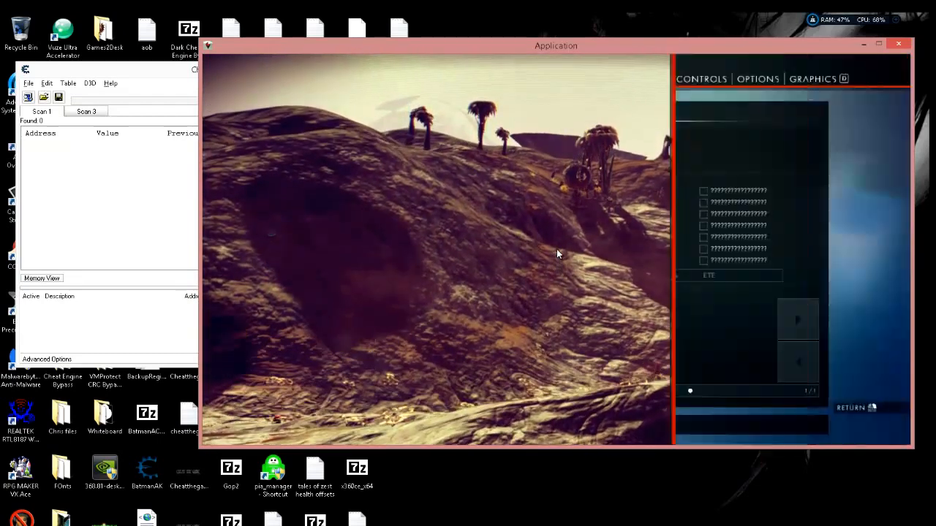
# Switch to Cheat Engine and bring up the pause control in the Advanced Options window
pyautogui.hotkey('alt', 'Tab')
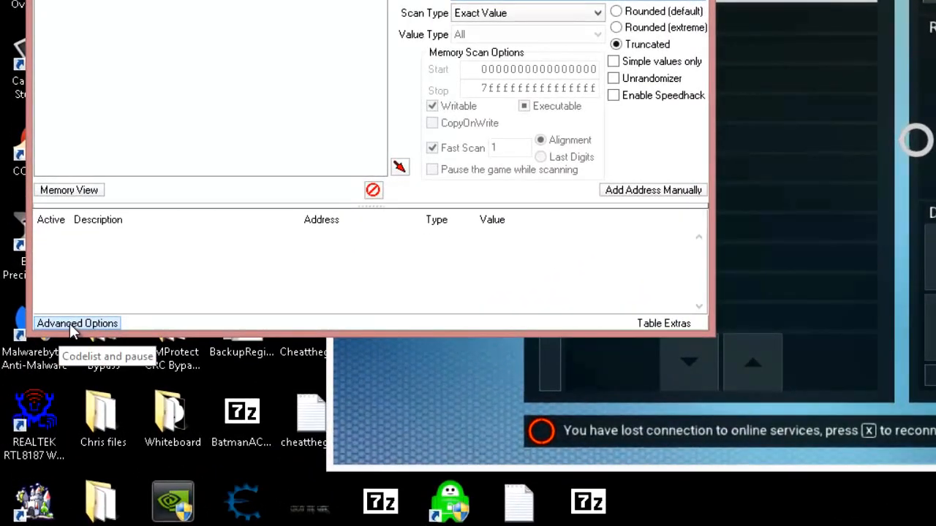
pyautogui.click(70, 323)
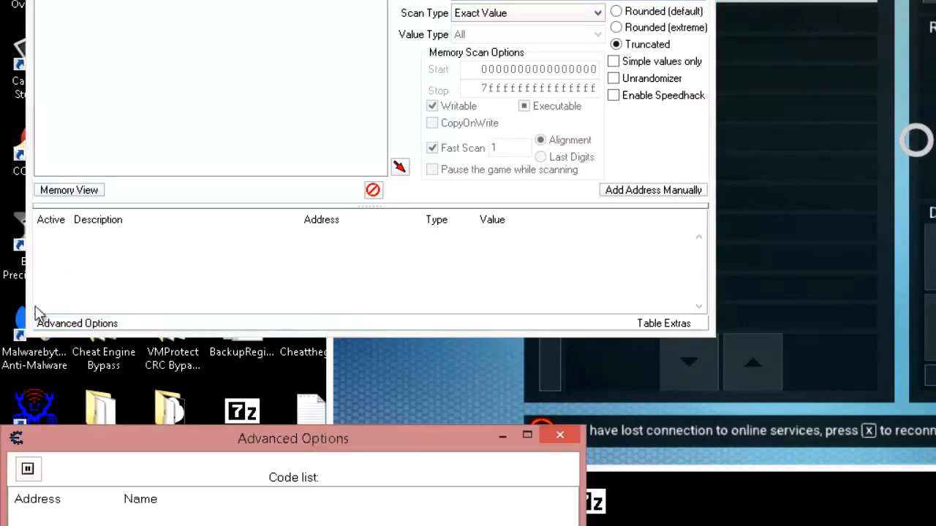
pyautogui.moveTo(59, 447); pyautogui.dragTo(108, 359)
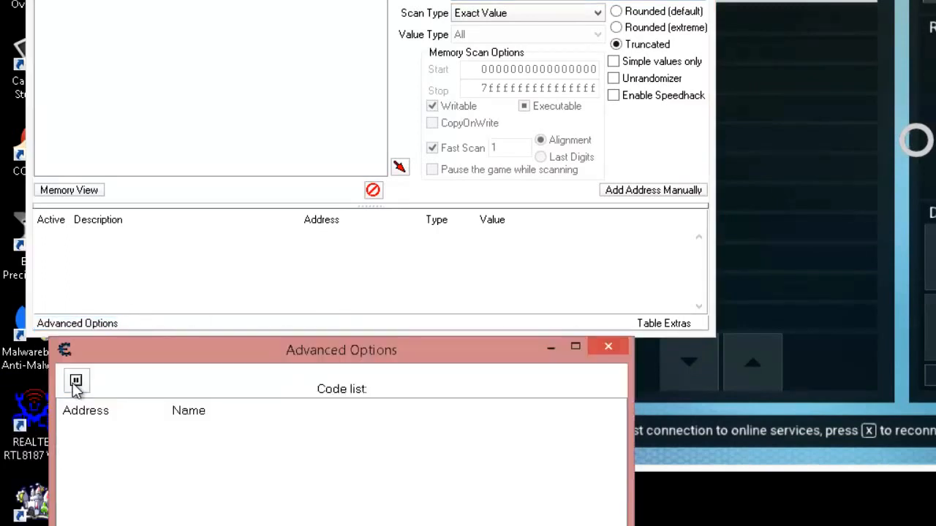
pyautogui.click(76, 382)
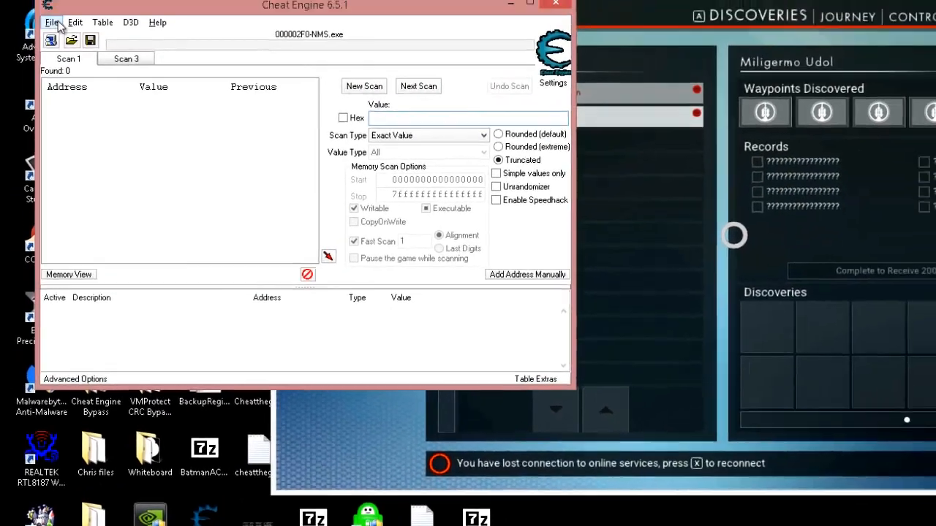
# Review the hotkey functions in the Cheat Engine settings and leave without making changes
pyautogui.click(74, 69)
pyautogui.click(97, 85)
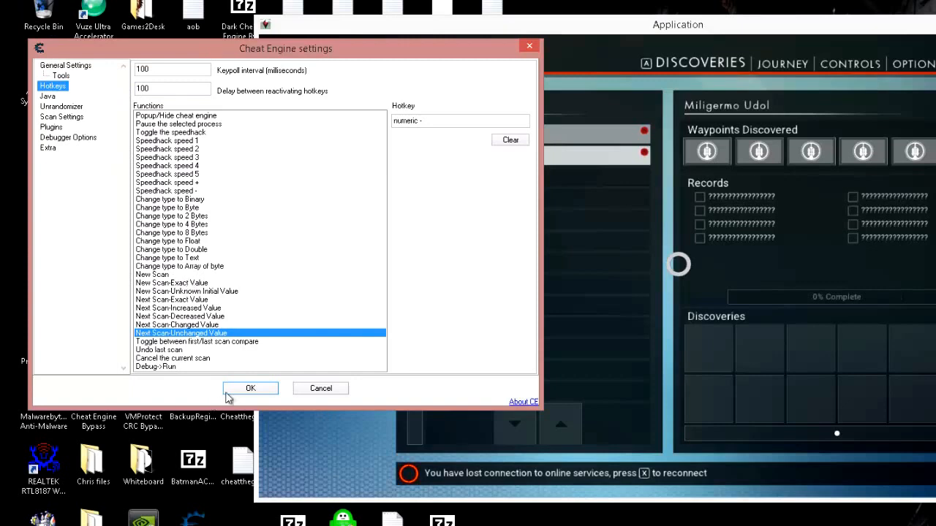
pyautogui.click(325, 388)
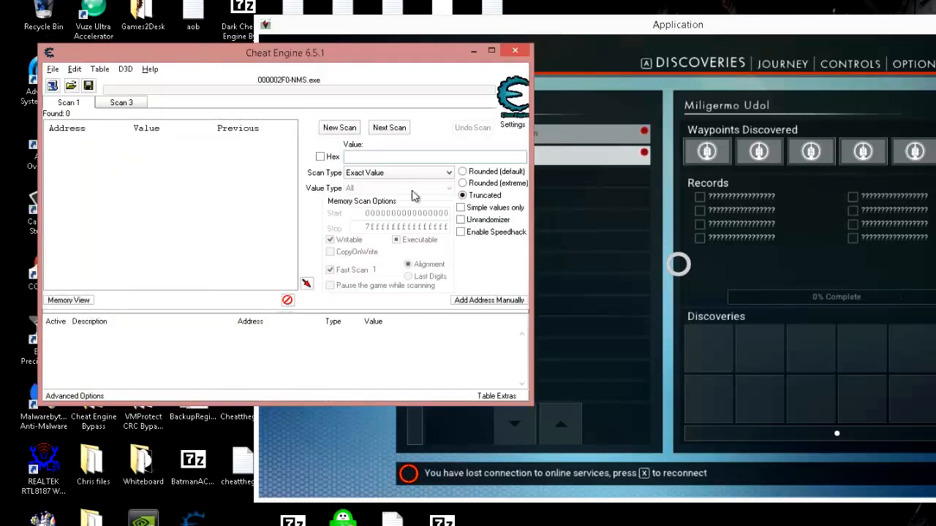
# Run a next scan for Decreased value in Scan 1
pyautogui.click(405, 174)
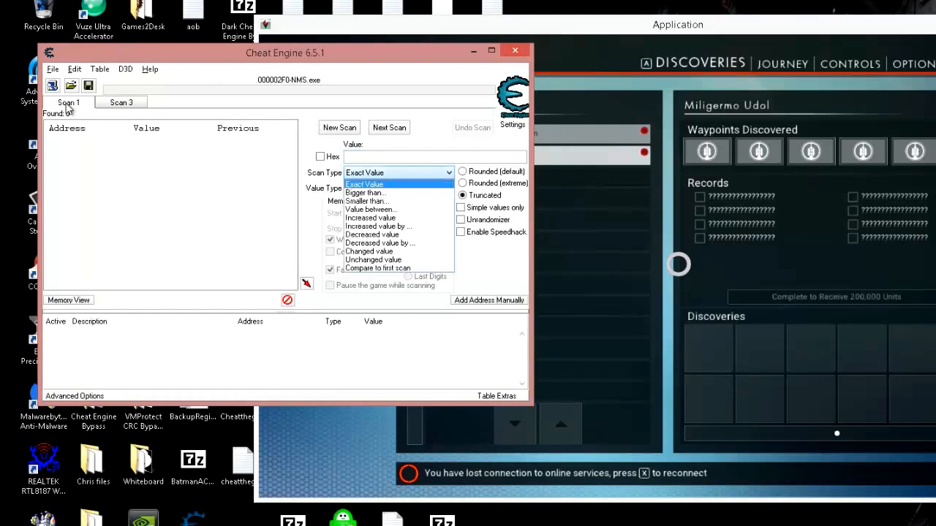
pyautogui.click(400, 235)
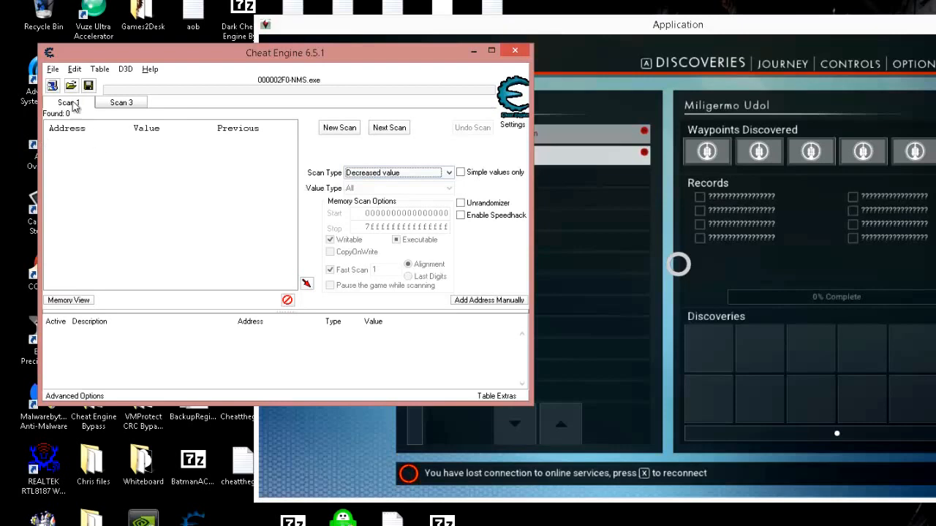
pyautogui.click(385, 128)
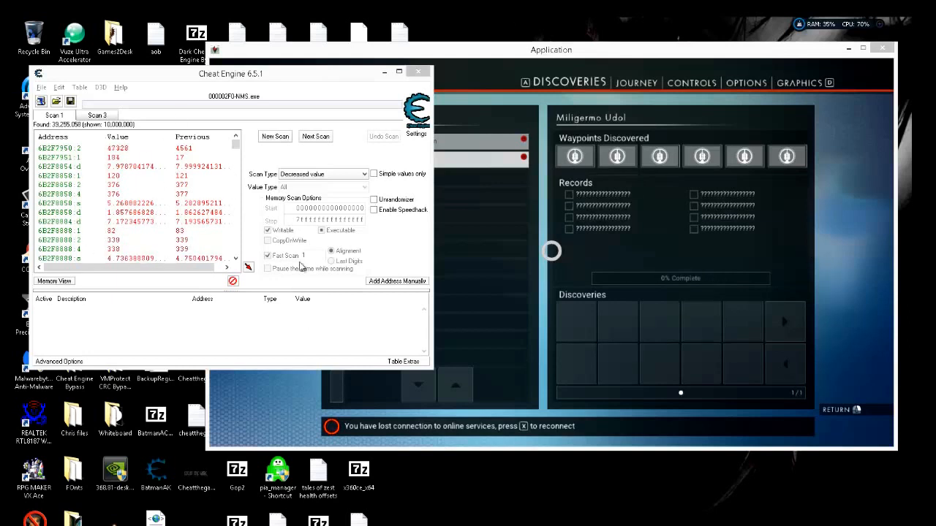
# Run a next scan for Unchanged value in Scan 1 and free up system memory while it runs
pyautogui.click(322, 174)
pyautogui.click(315, 248)
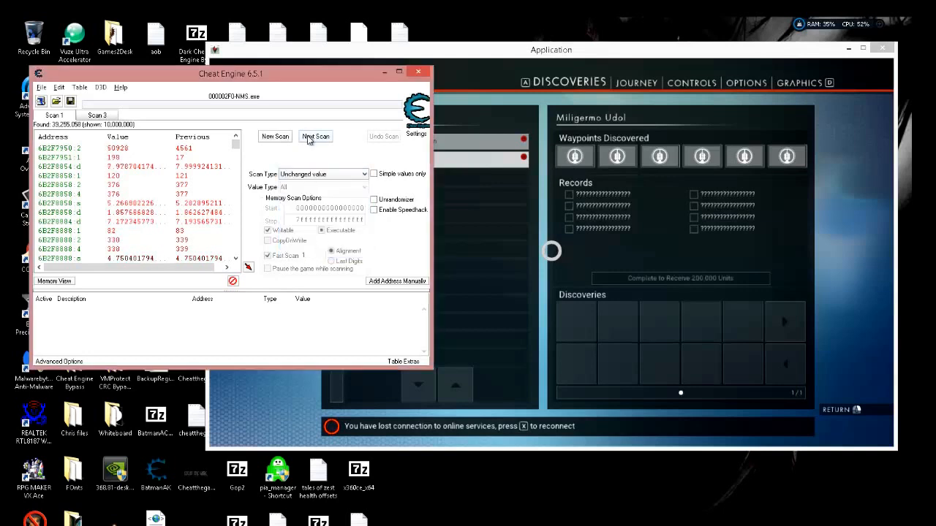
pyautogui.click(315, 136)
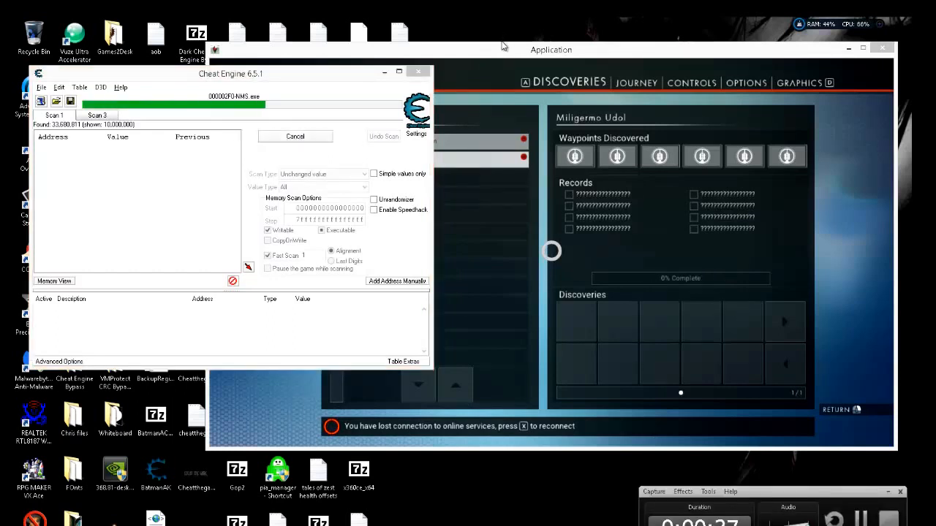
pyautogui.click(888, 492)
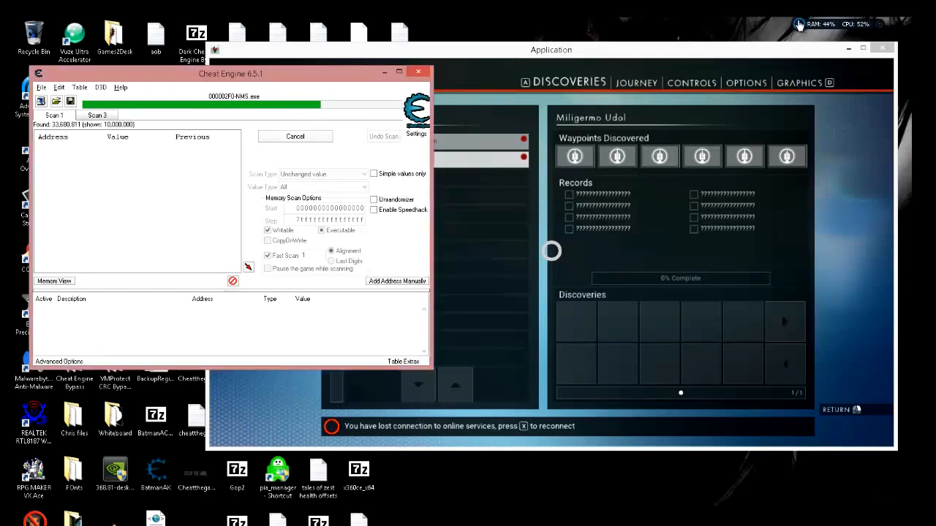
pyautogui.click(800, 28)
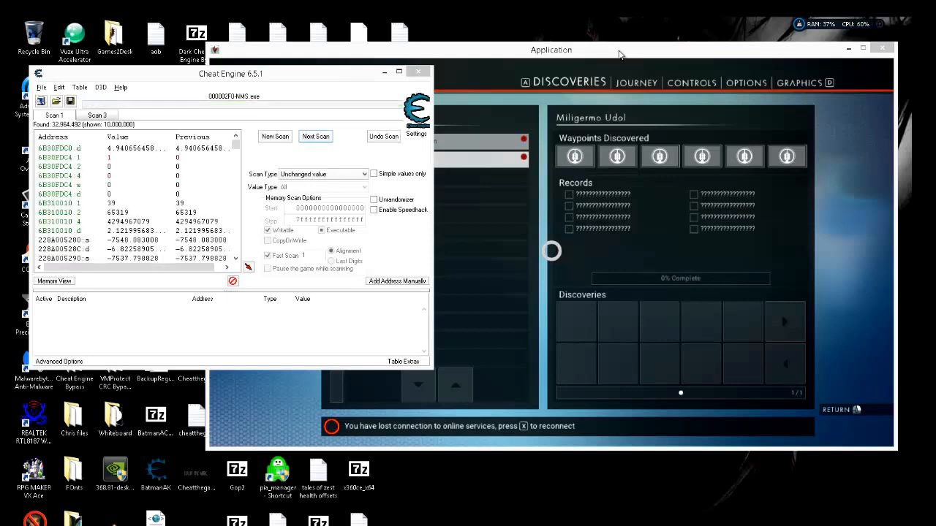
# Switch to No Man's Sky, resume play briefly, and pause the game again in its menu
pyautogui.click(619, 53)
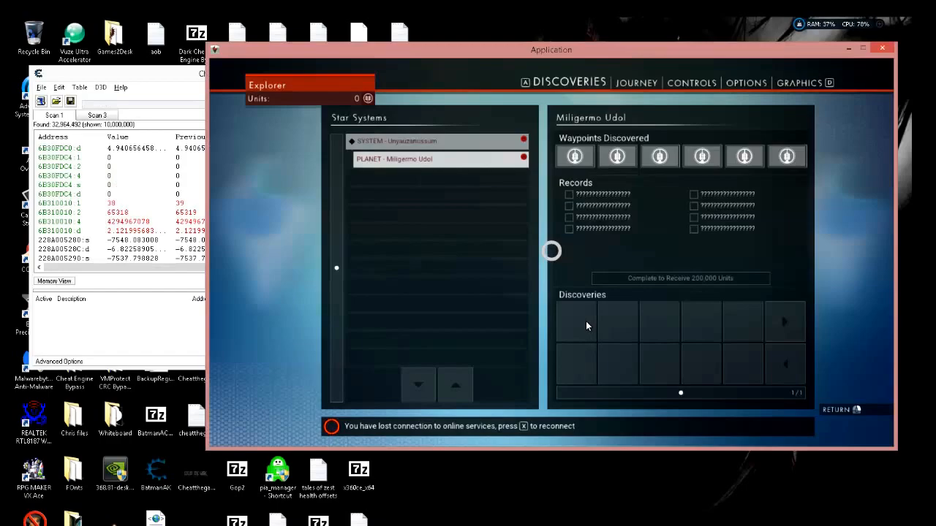
pyautogui.press('Escape')
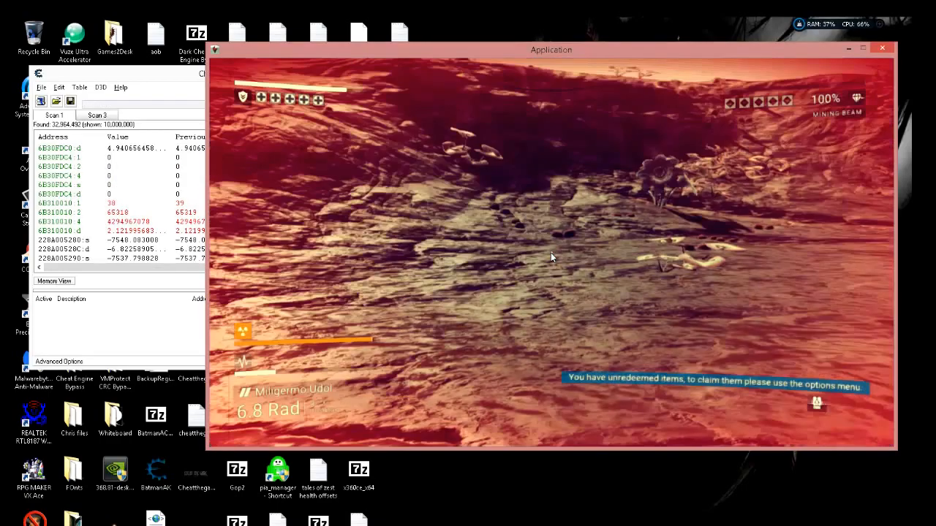
pyautogui.press('Escape')
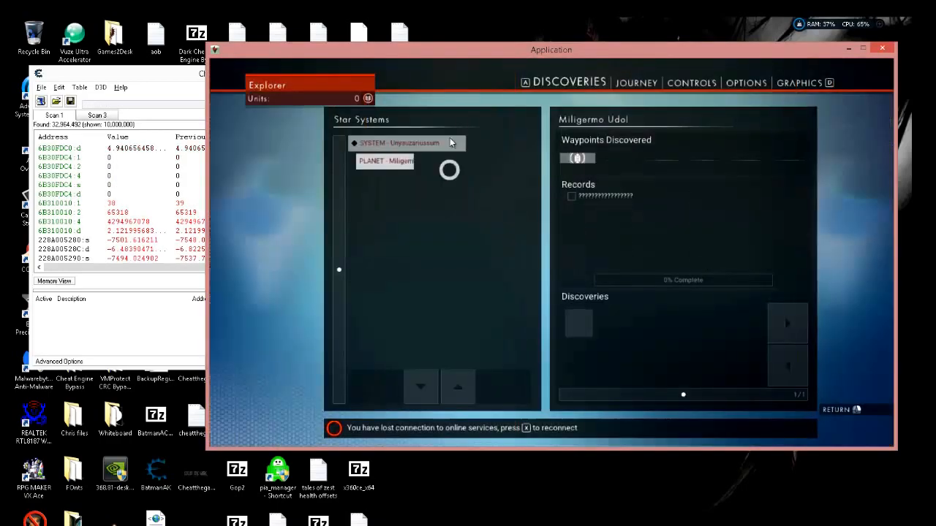
# Switch to Cheat Engine and run a next scan for Decreased value in Scan 3
pyautogui.click(177, 74)
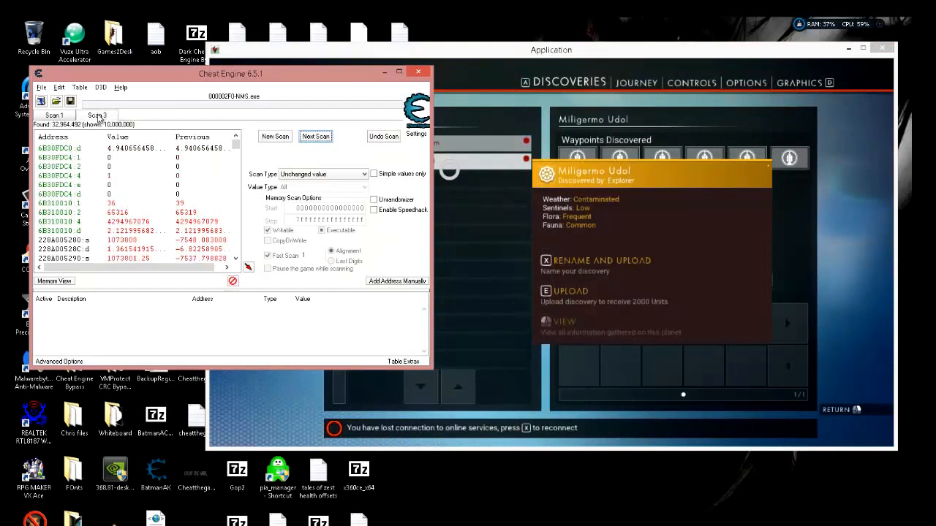
pyautogui.click(99, 117)
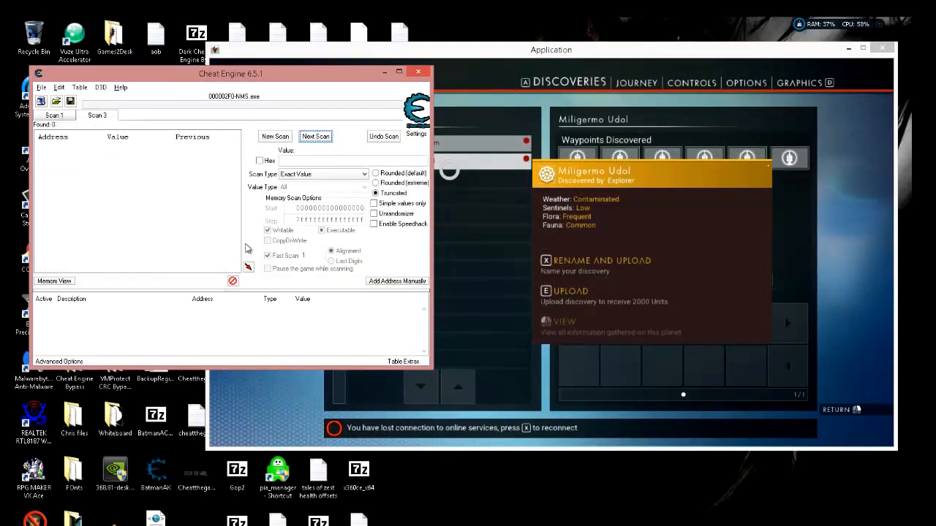
pyautogui.click(312, 174)
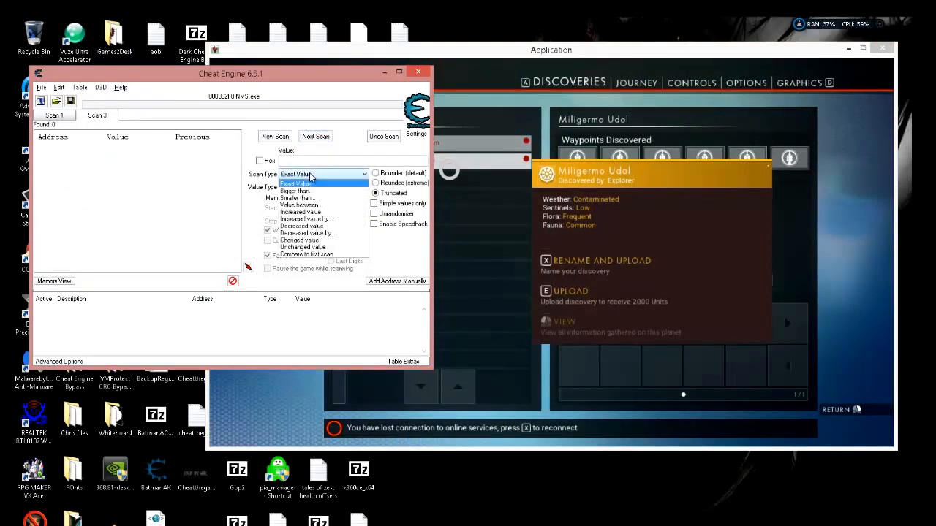
pyautogui.click(312, 228)
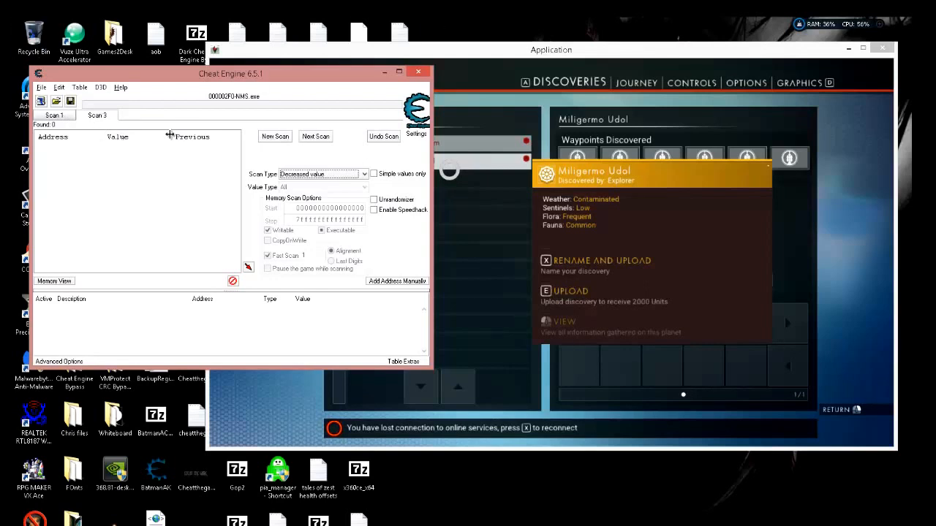
pyautogui.click(315, 139)
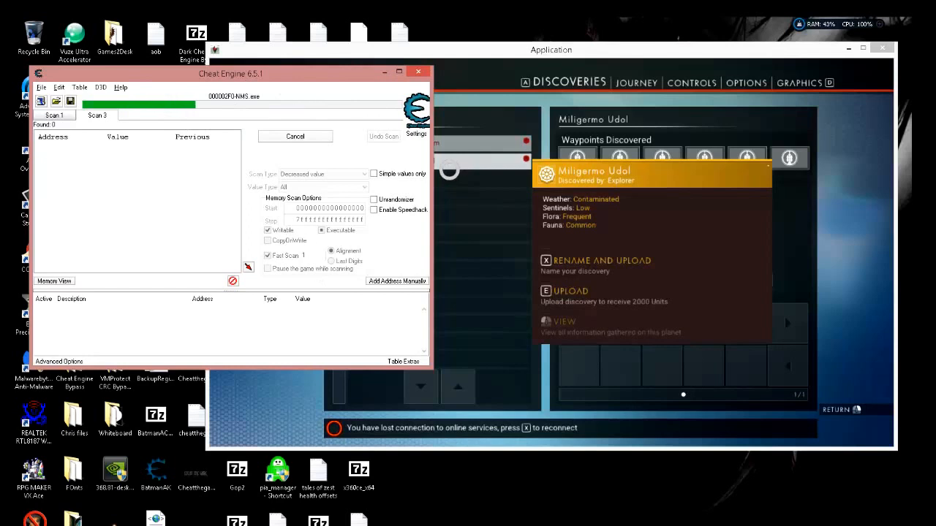
pyautogui.press('F10')
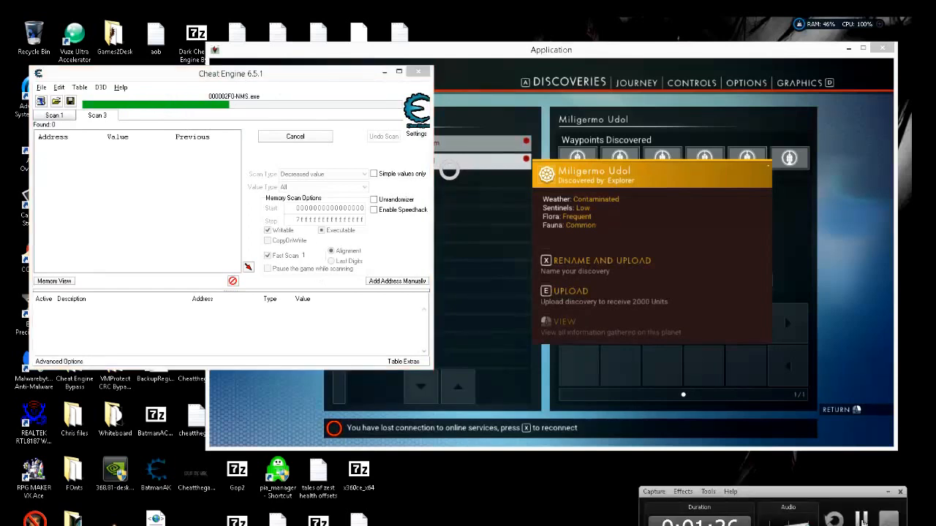
pyautogui.click(862, 521)
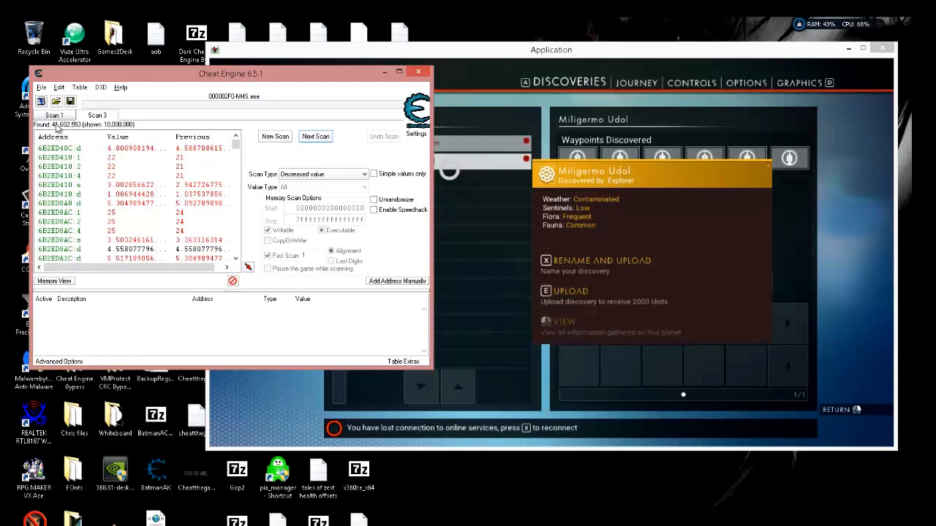
# Run a next scan for Unchanged value in Scan 3 and return to Scan 1
pyautogui.press('F4')
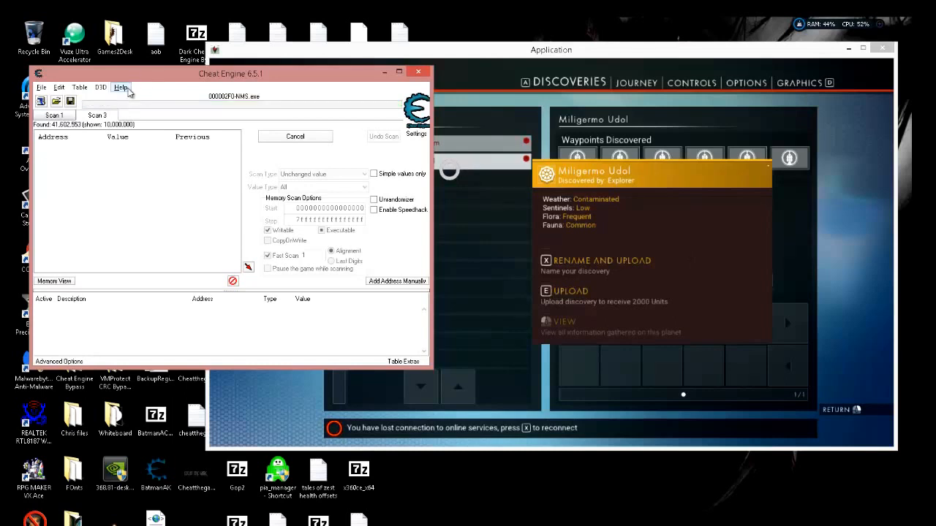
pyautogui.click(53, 117)
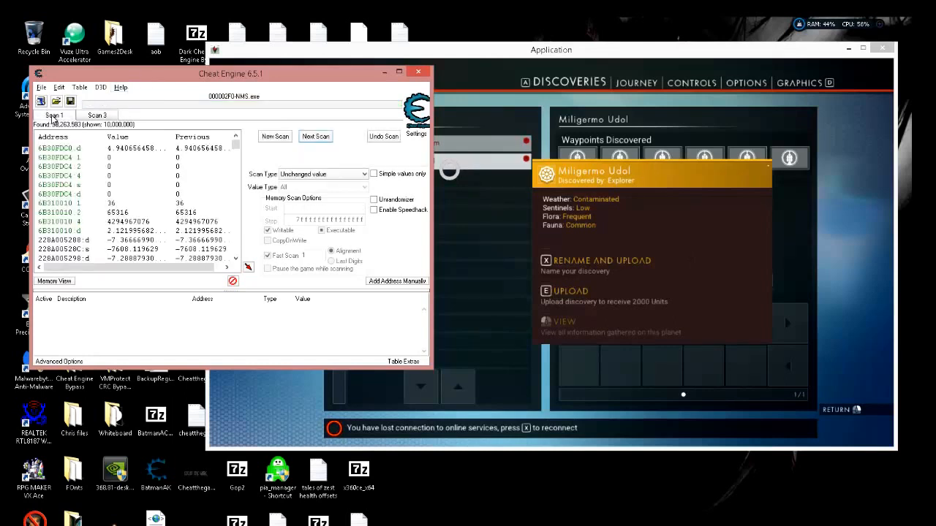
# Switch to the game window, resume play for a moment, and return to the pause menu
pyautogui.click(859, 300)
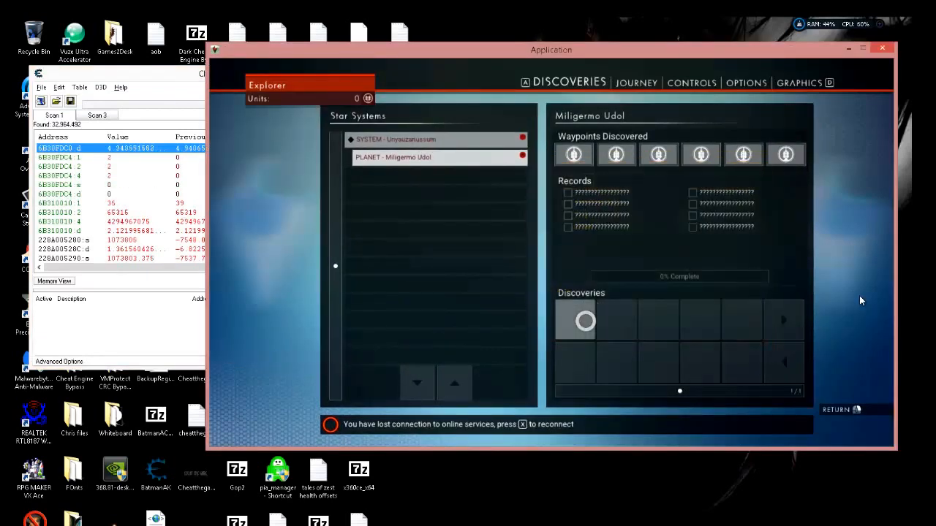
pyautogui.press('Escape')
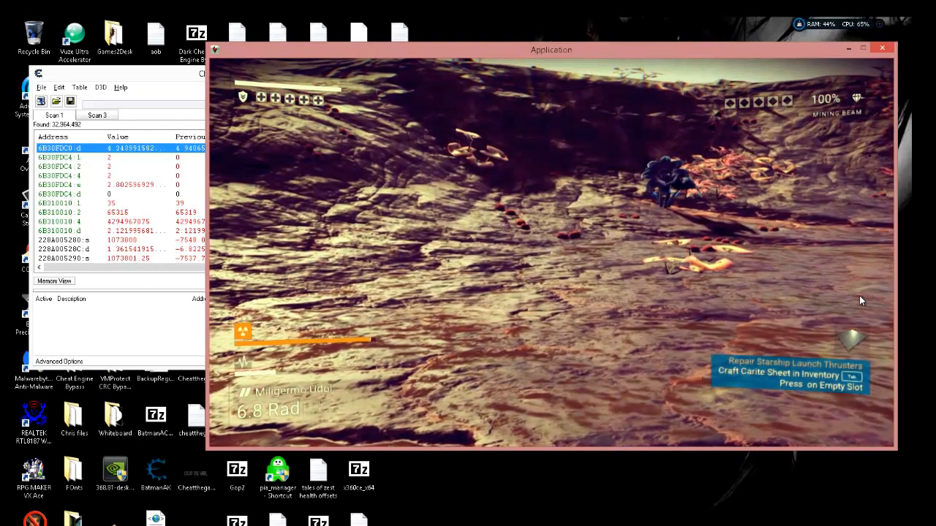
pyautogui.press('Escape')
# Switch to Cheat Engine and run a next scan for Increased value in Scan 1
pyautogui.hotkey('alt', 'Tab')
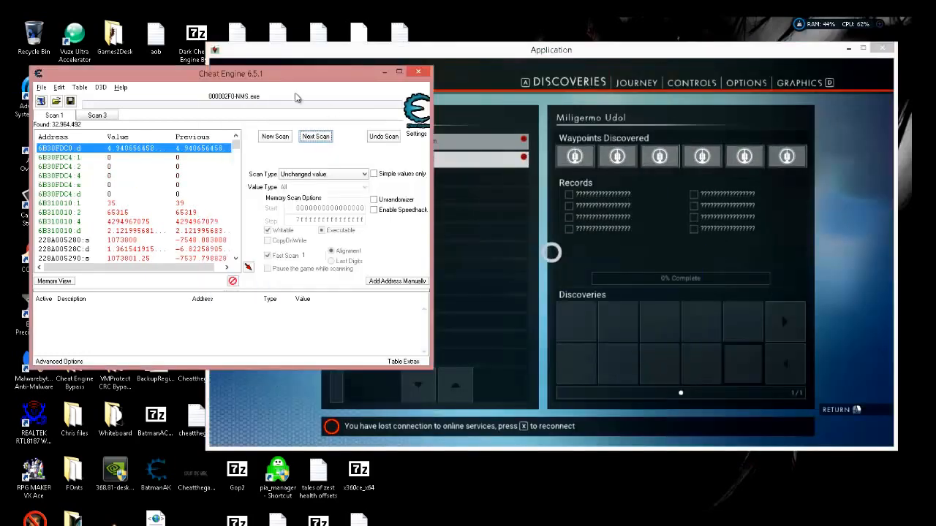
pyautogui.click(310, 175)
pyautogui.click(311, 212)
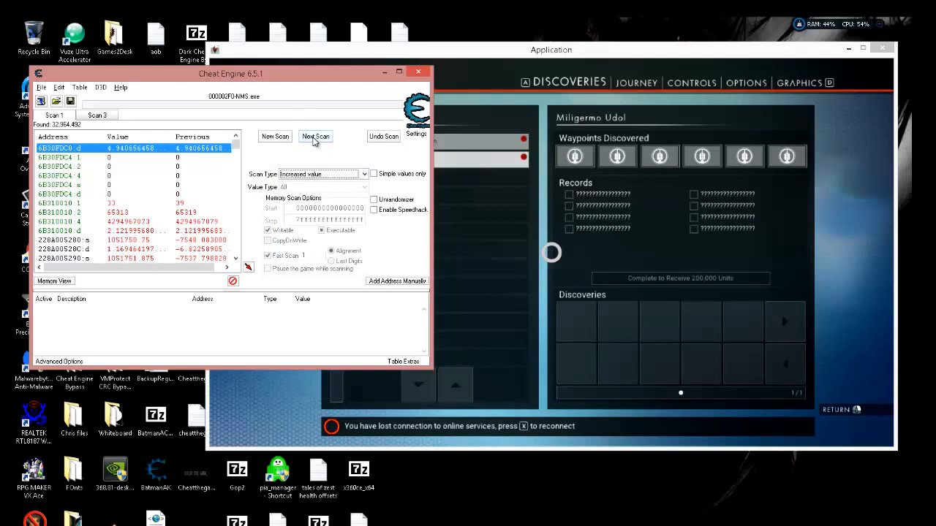
pyautogui.click(315, 139)
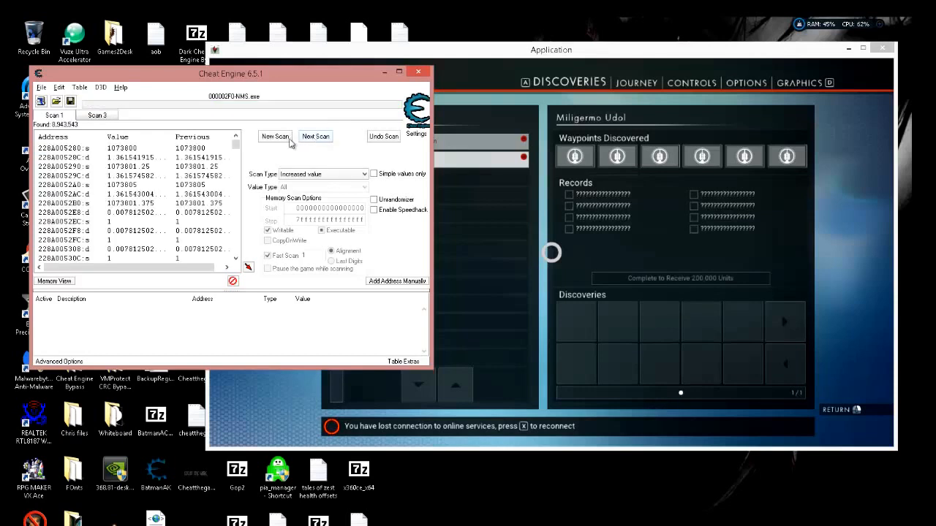
# Switch to No Man's Sky, resume play, and run repeated next scans in Scan 1 while the game stays in front
pyautogui.click(853, 275)
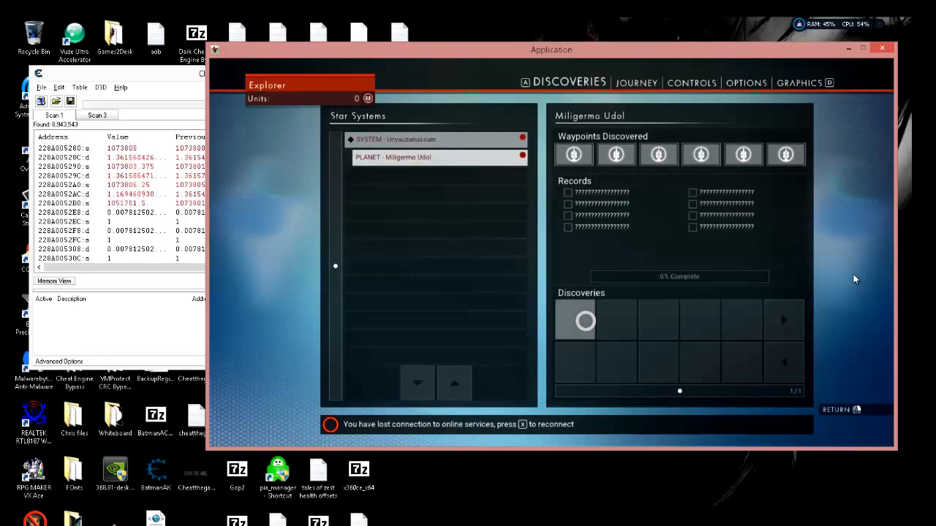
pyautogui.press('Escape')
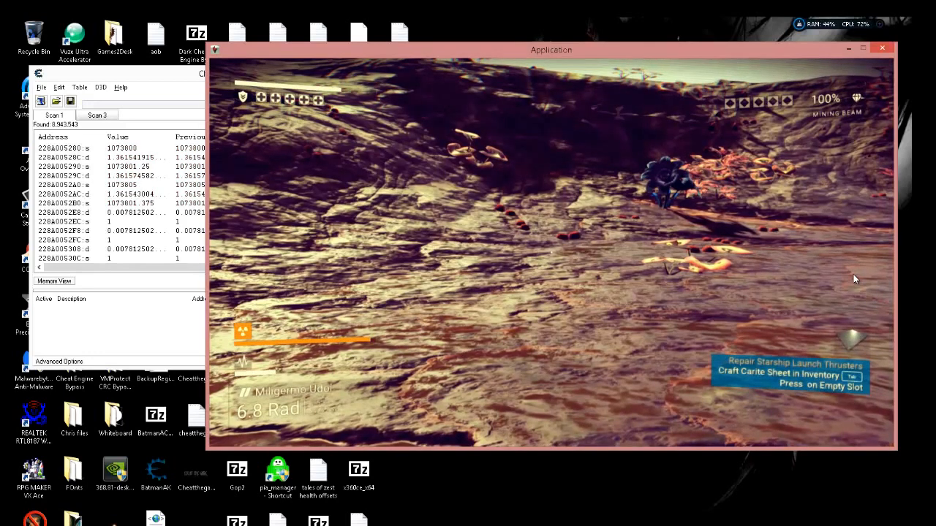
pyautogui.press('F2')
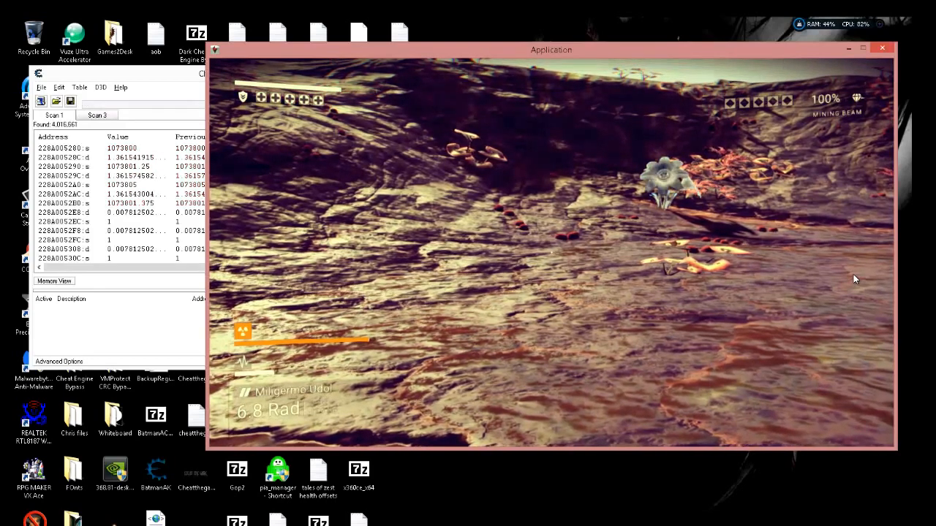
pyautogui.press('F2')
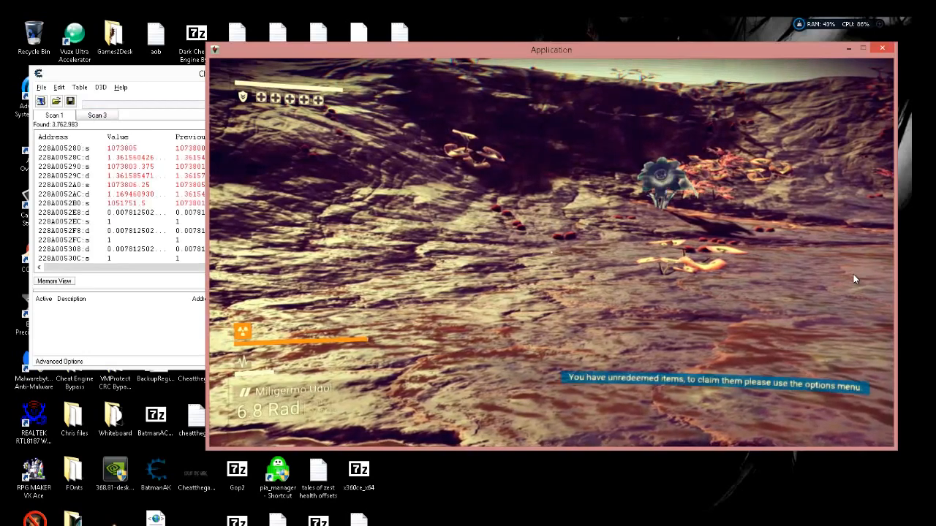
pyautogui.press('F2')
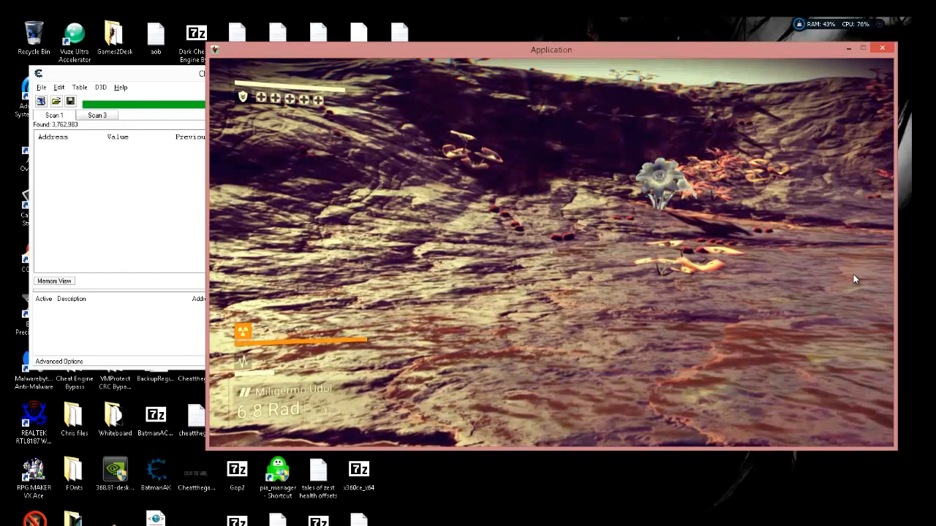
pyautogui.press('F2')
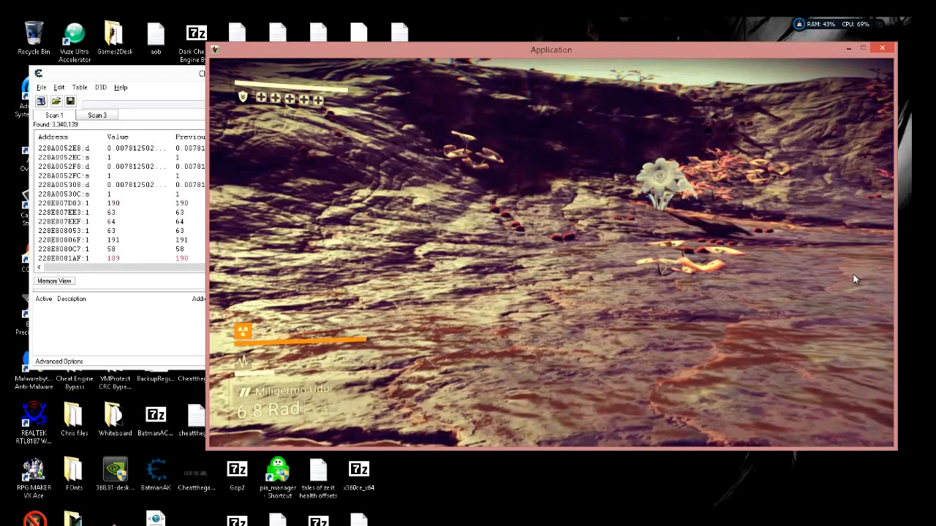
pyautogui.press('F2')
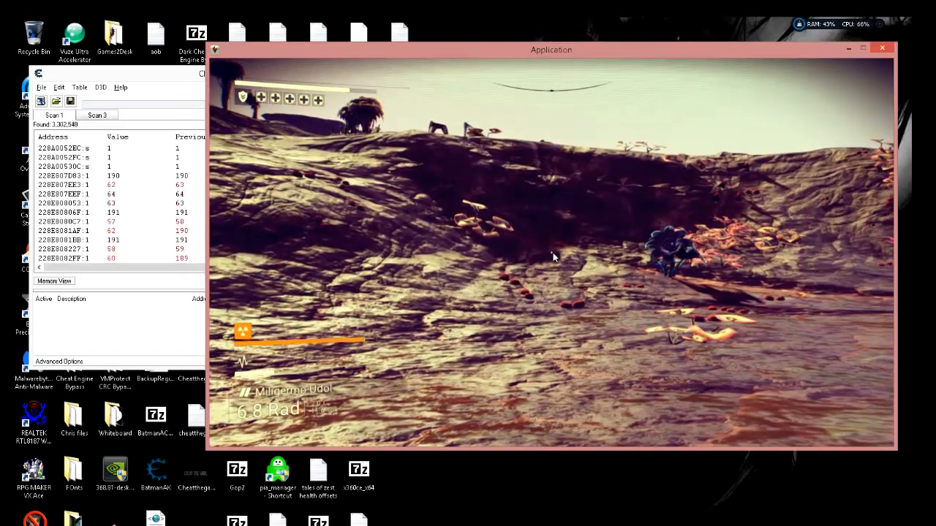
# Switch to Cheat Engine and run a next scan for Increased value in Scan 3
pyautogui.hotkey('alt', 'Tab')
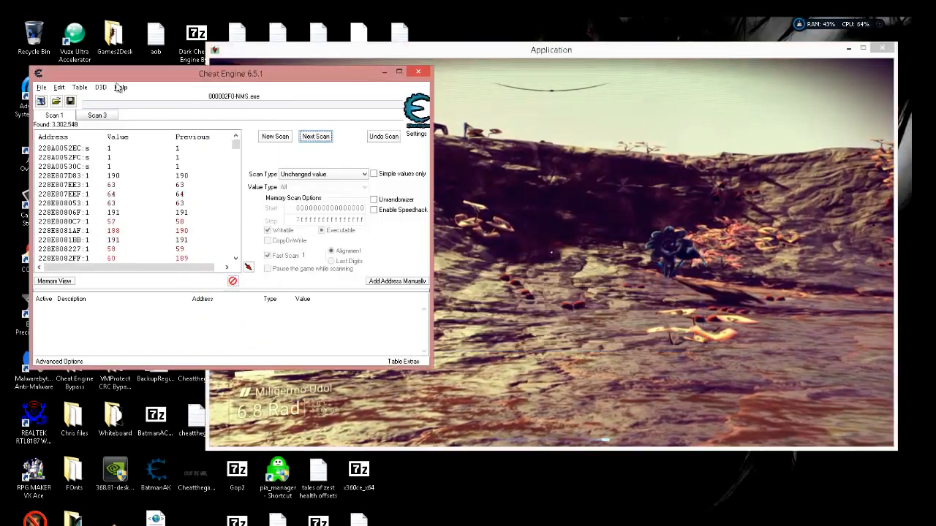
pyautogui.click(97, 117)
pyautogui.click(322, 174)
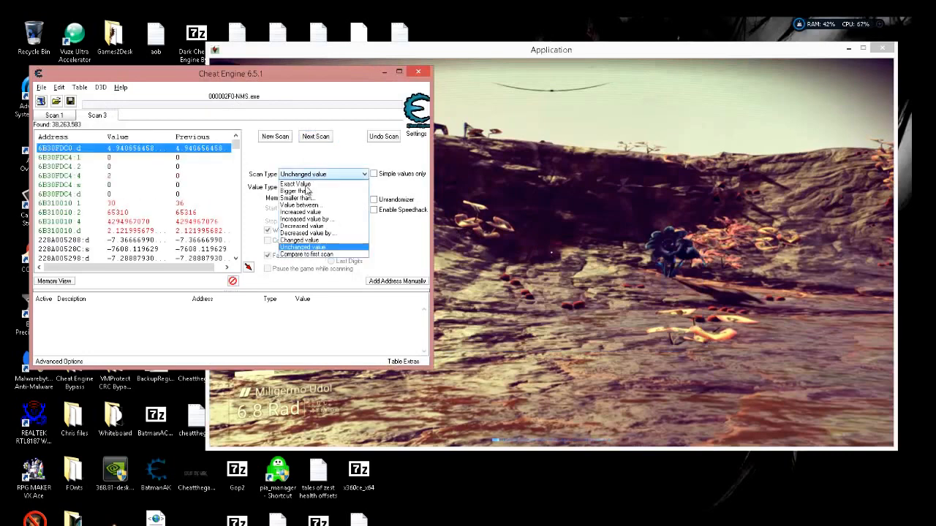
pyautogui.click(319, 212)
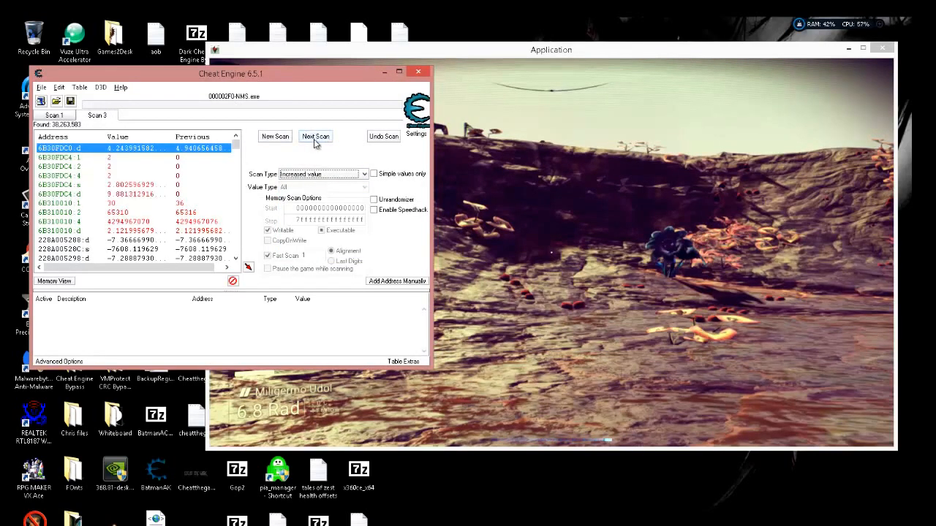
pyautogui.click(316, 137)
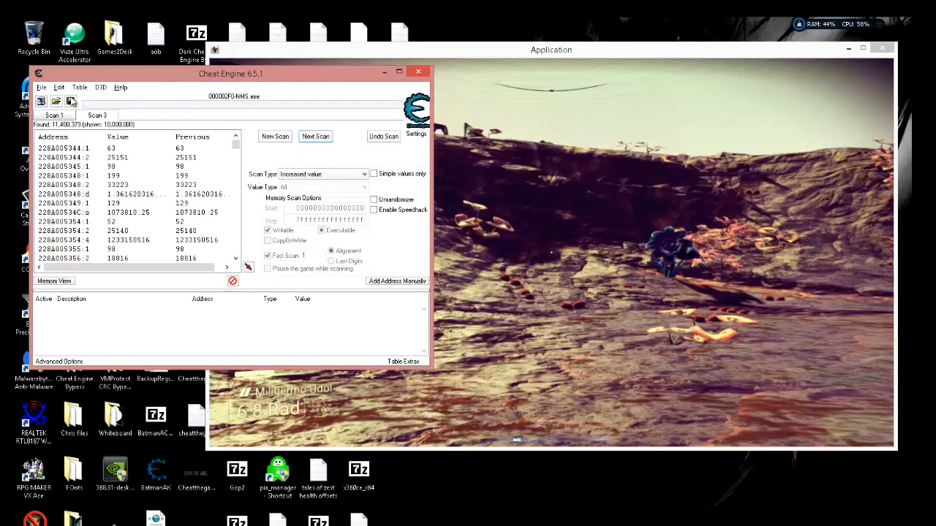
# Repeat the Increased value next scan in Scan 3 three times, returning briefly to the running game before each scan
pyautogui.click(373, 55)
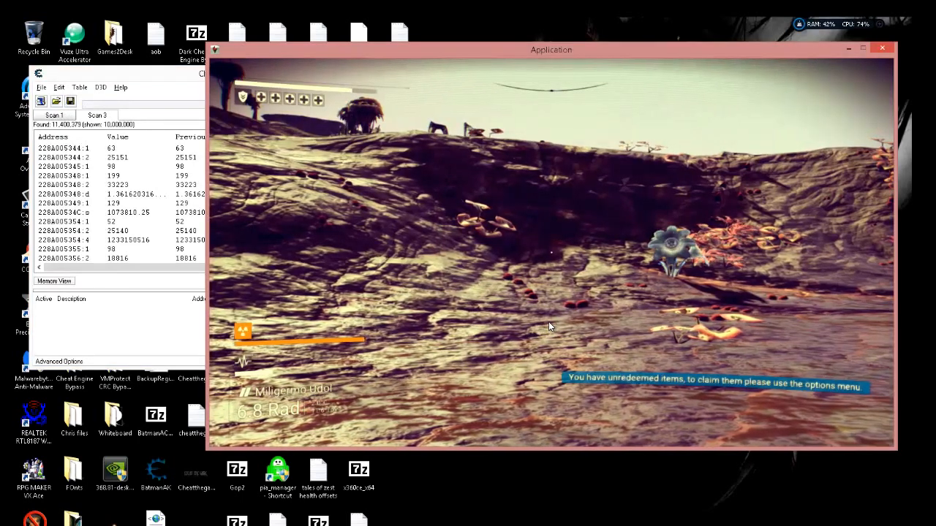
pyautogui.hotkey('alt', 'Tab')
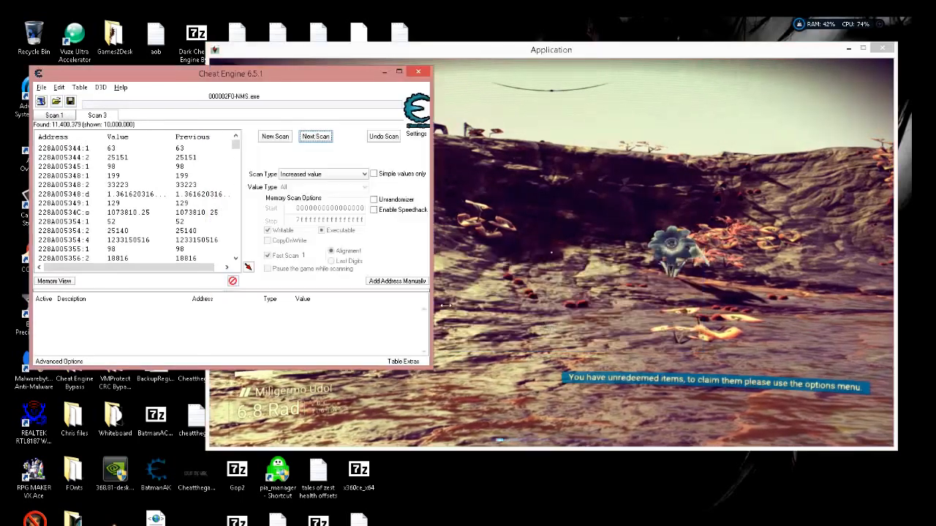
pyautogui.click(315, 137)
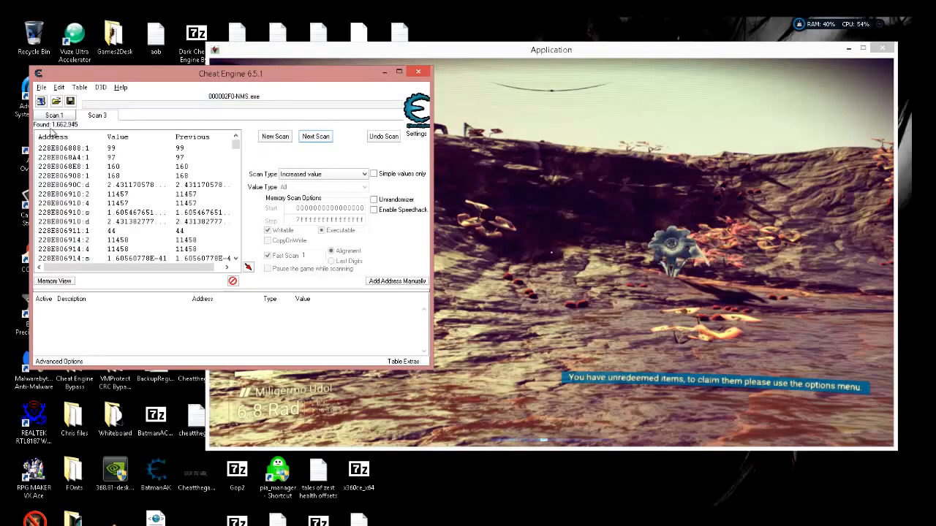
pyautogui.click(585, 220)
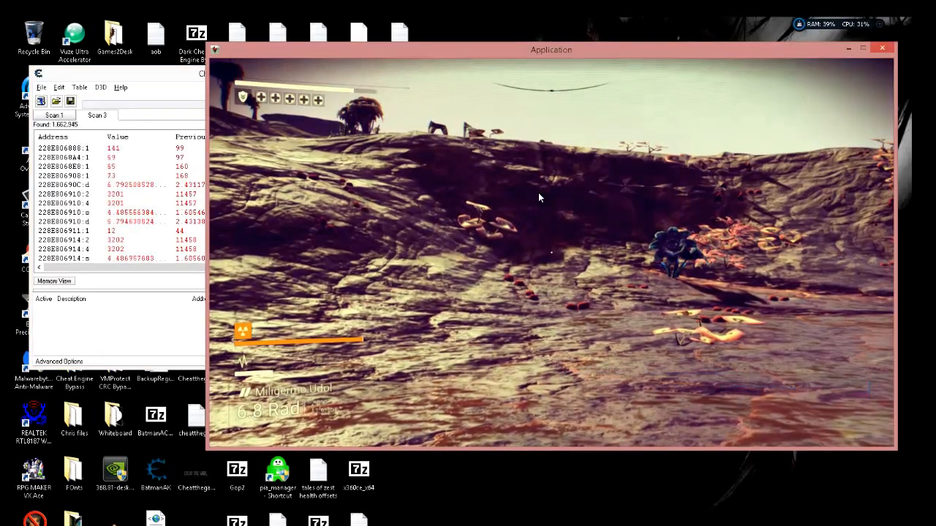
pyautogui.hotkey('alt', 'Tab')
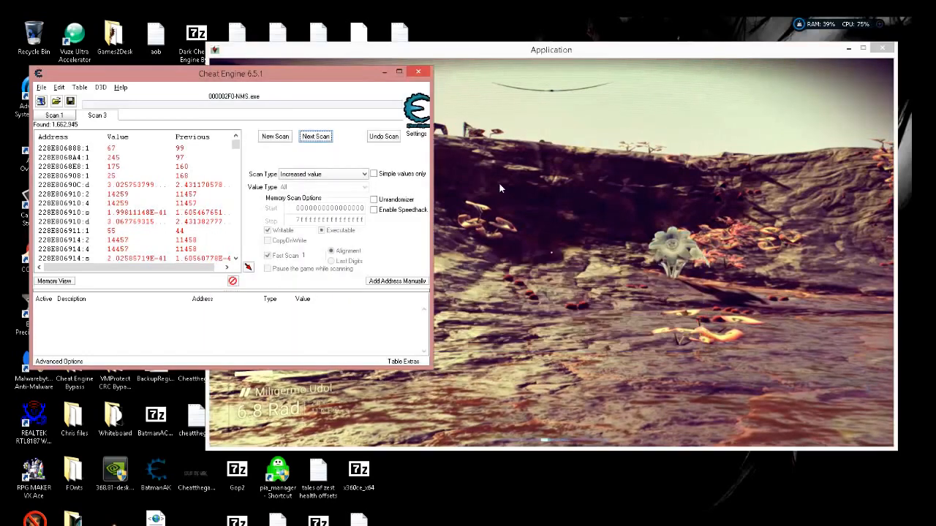
pyautogui.click(316, 139)
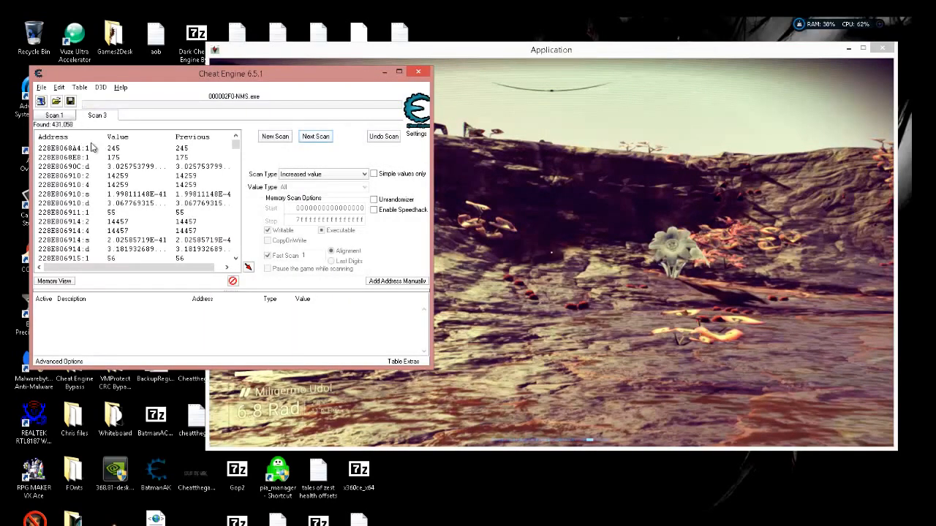
pyautogui.click(626, 144)
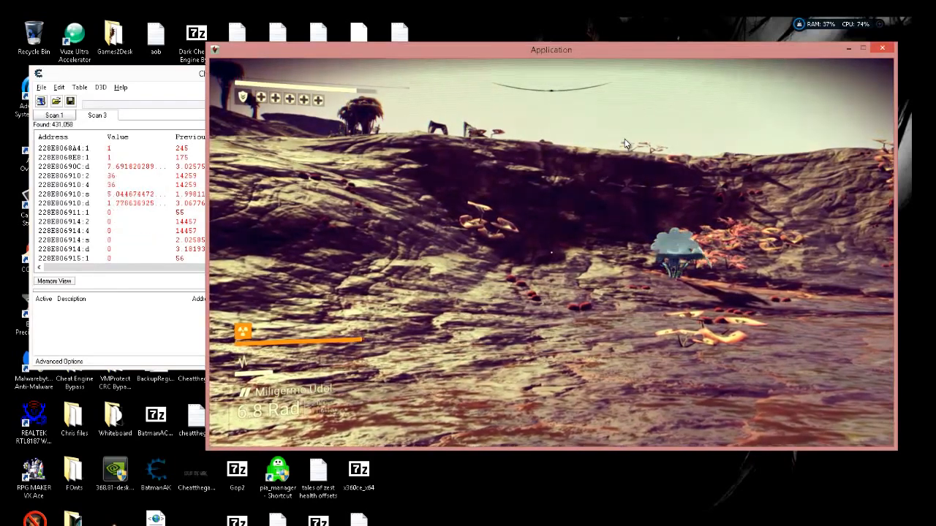
pyautogui.hotkey('alt', 'Tab')
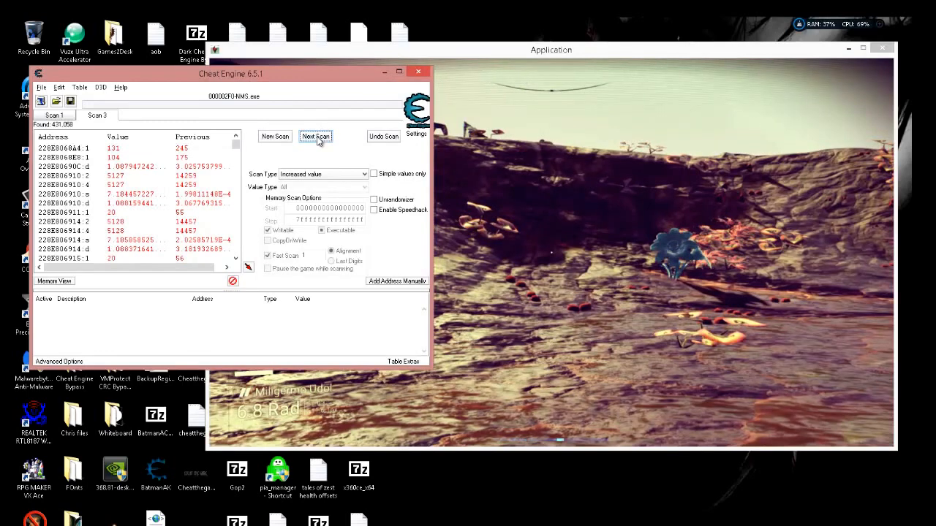
pyautogui.click(317, 141)
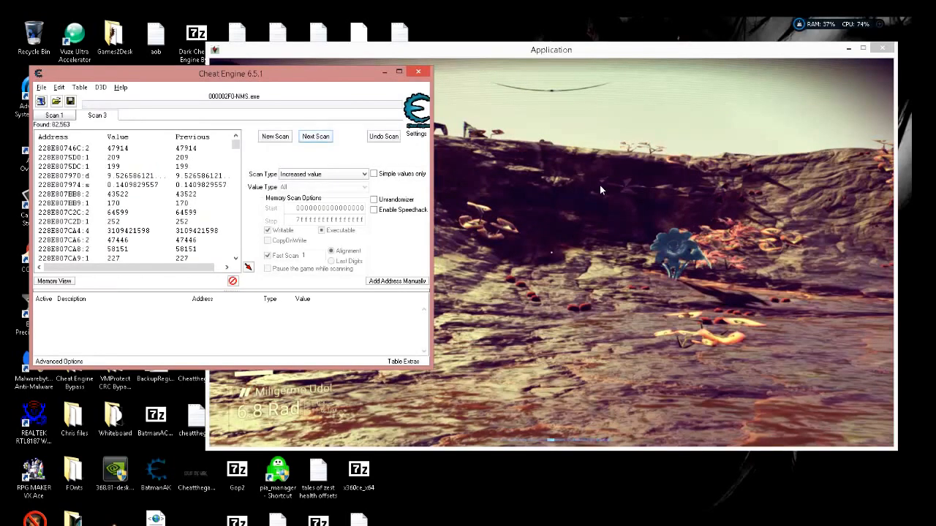
# Run four more Increased value next scans in Scan 3, letting the game run before each, and return to the game window
pyautogui.click(600, 187)
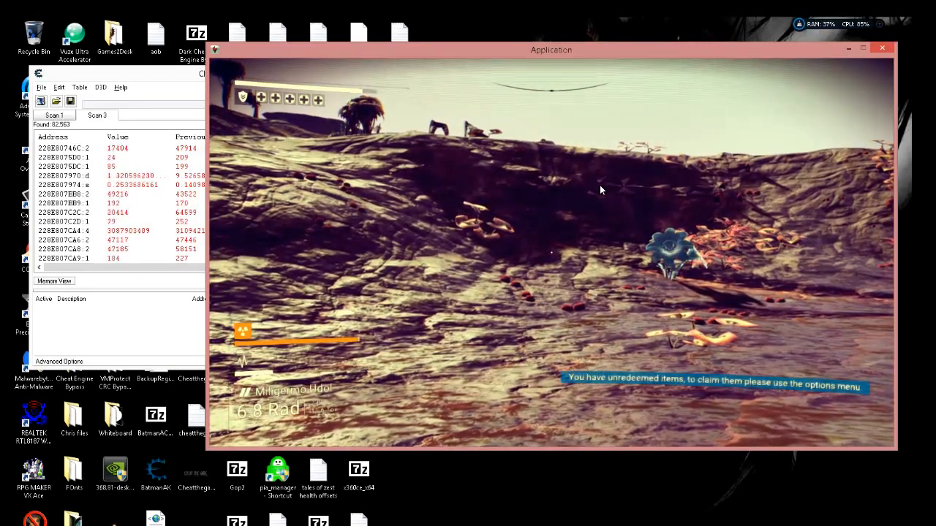
pyautogui.hotkey('alt', 'Tab')
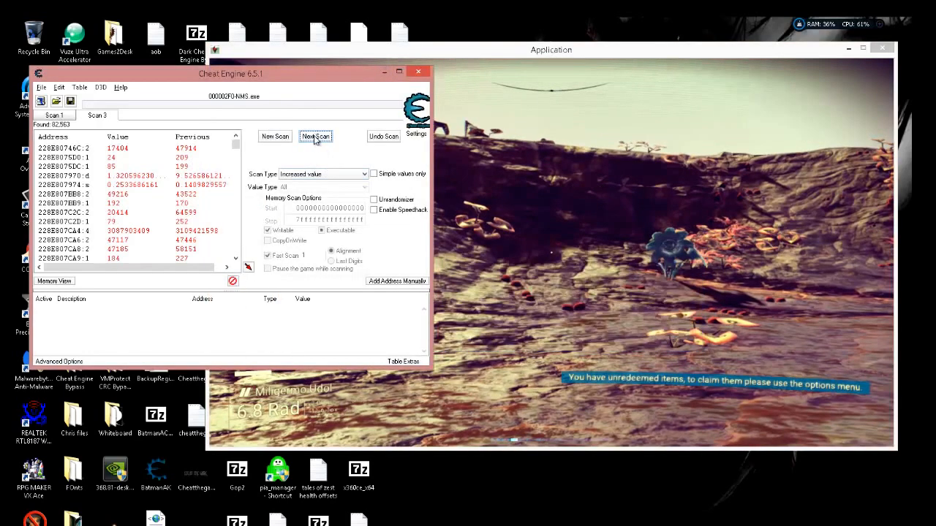
pyautogui.click(315, 140)
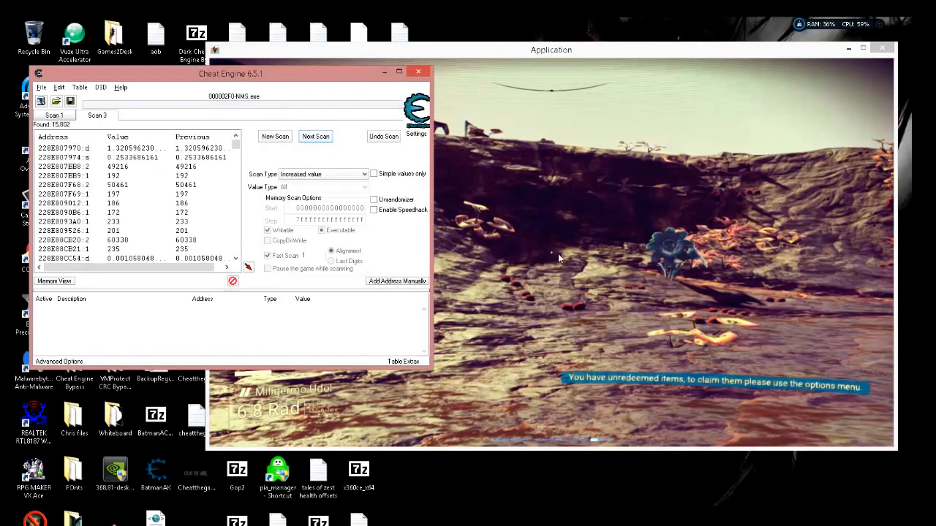
pyautogui.click(593, 239)
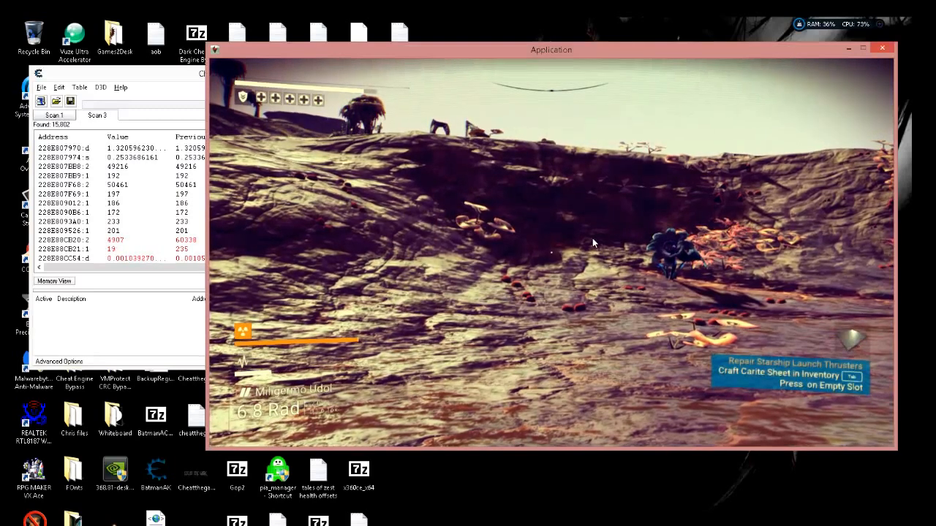
pyautogui.hotkey('alt', 'Tab')
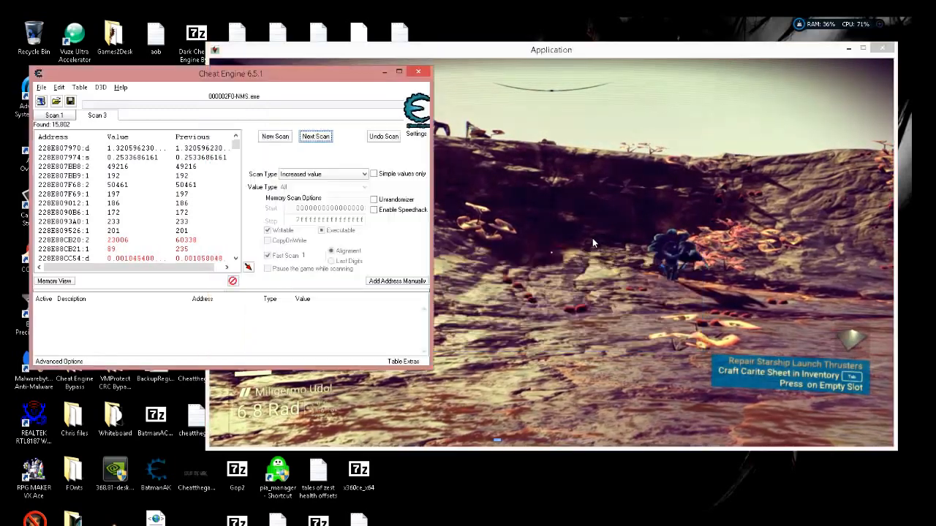
pyautogui.click(316, 137)
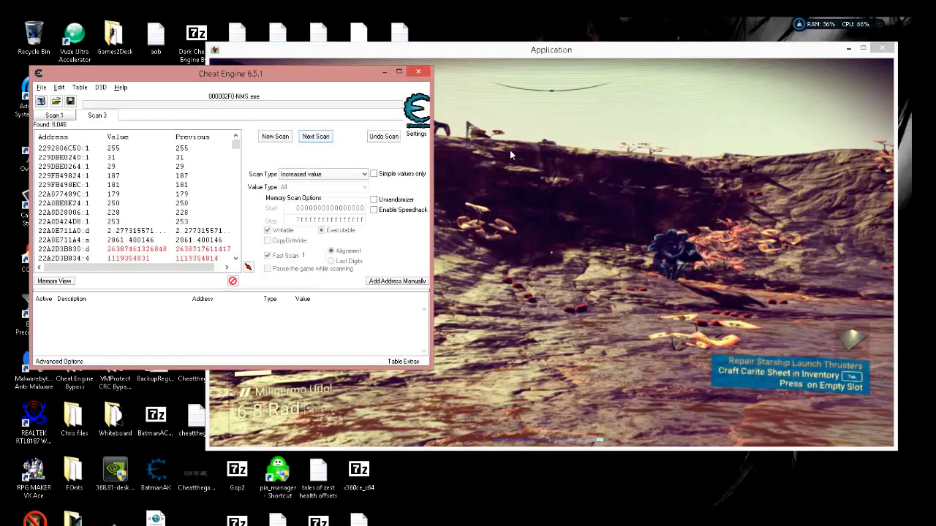
pyautogui.click(610, 184)
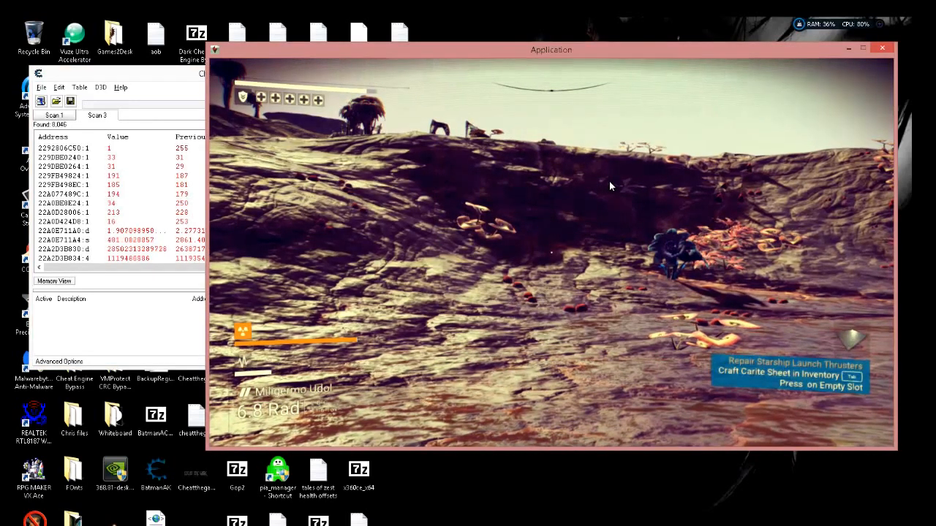
pyautogui.hotkey('alt', 'Tab')
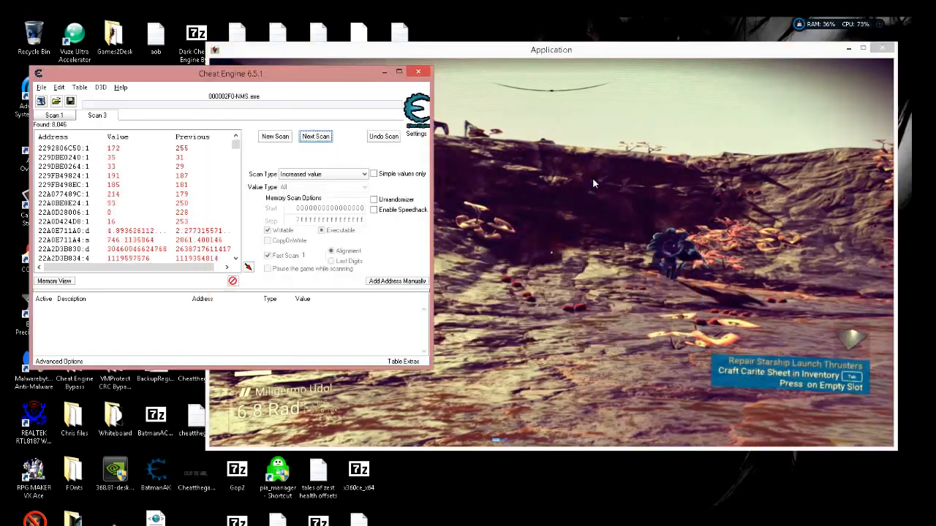
pyautogui.click(316, 137)
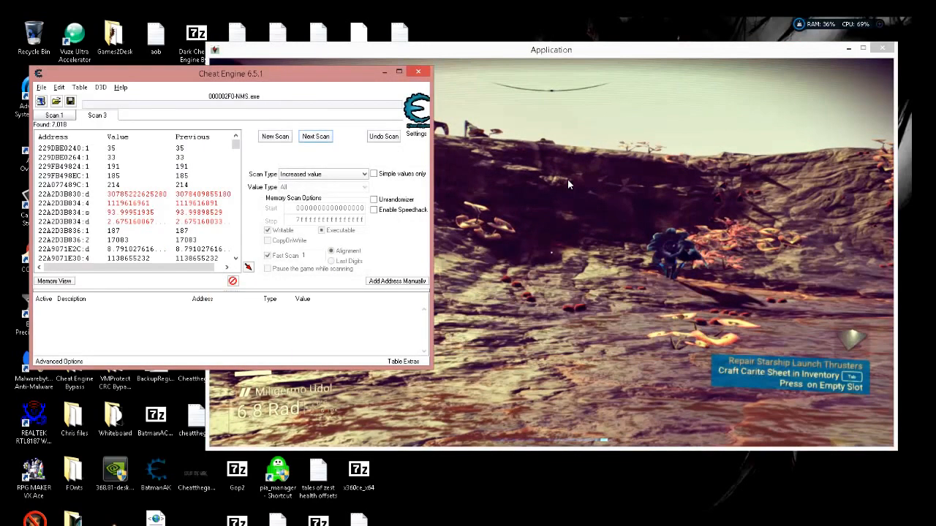
pyautogui.hotkey('alt', 'Tab')
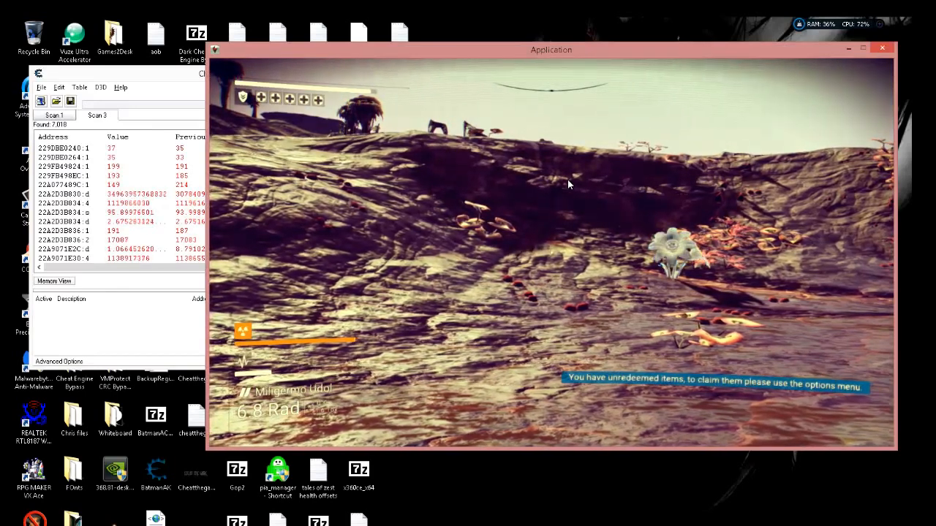
pyautogui.hotkey('alt', 'Tab')
pyautogui.click(323, 137)
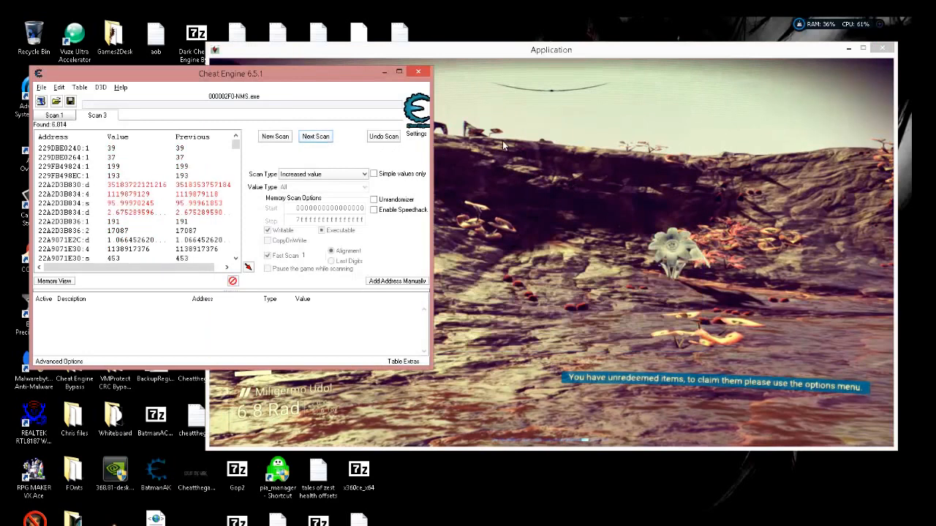
pyautogui.hotkey('alt', 'Tab')
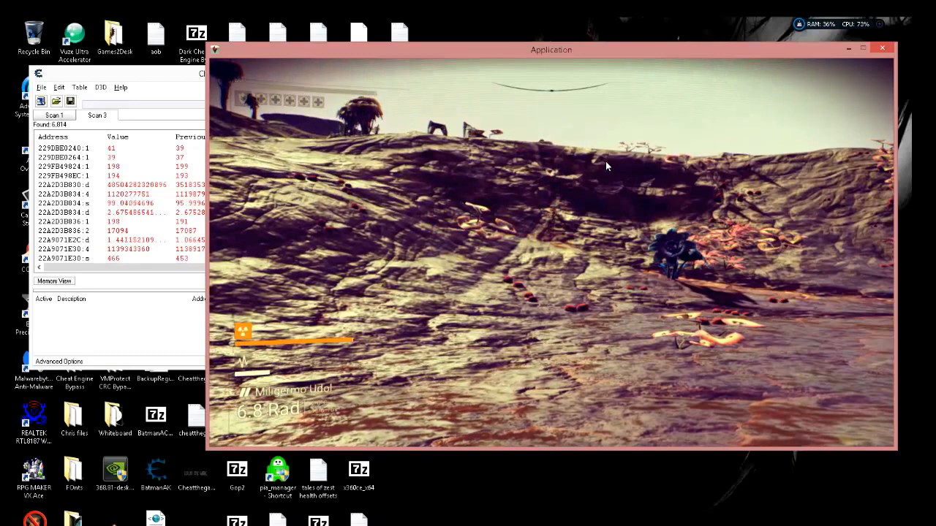
# Run a next scan for Increased value in Cheat Engine's Scan 3, and pause No Man's Sky on its Discoveries screen
pyautogui.hotkey('alt', 'Tab')
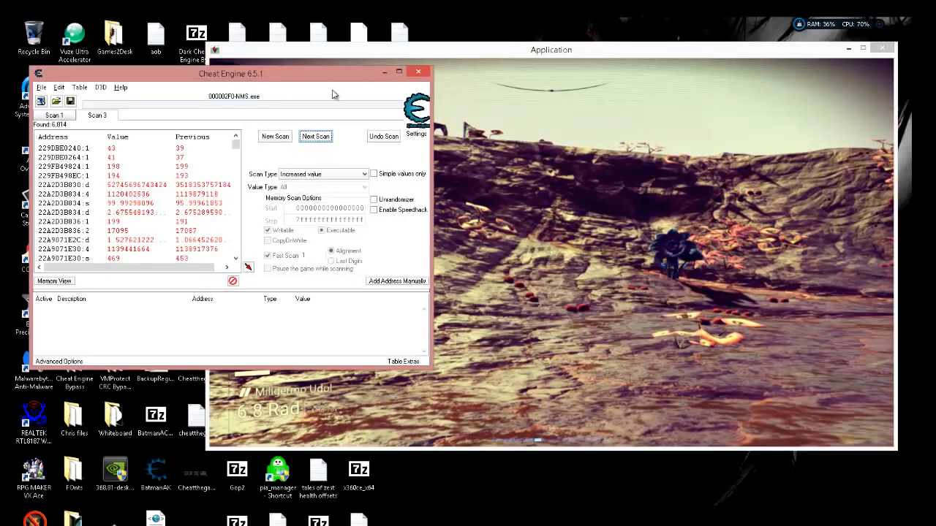
pyautogui.click(315, 140)
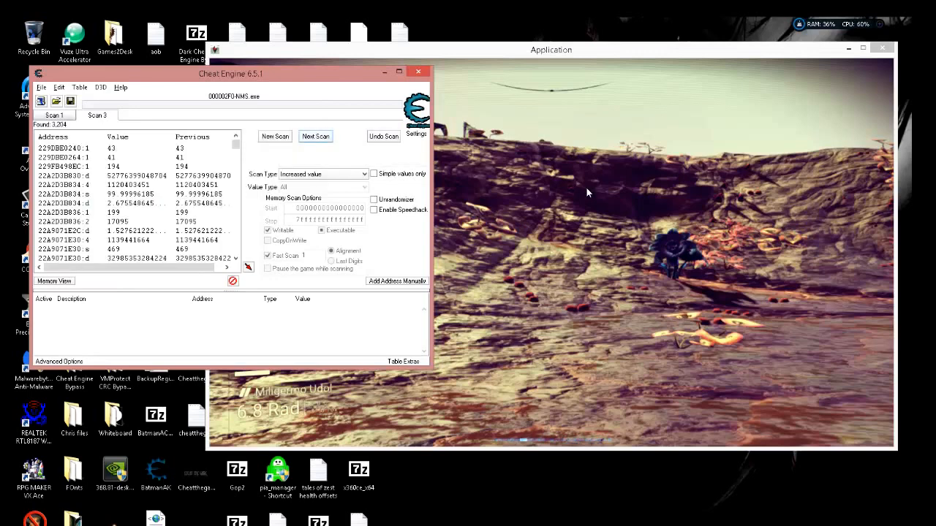
pyautogui.click(586, 188)
pyautogui.press('Escape')
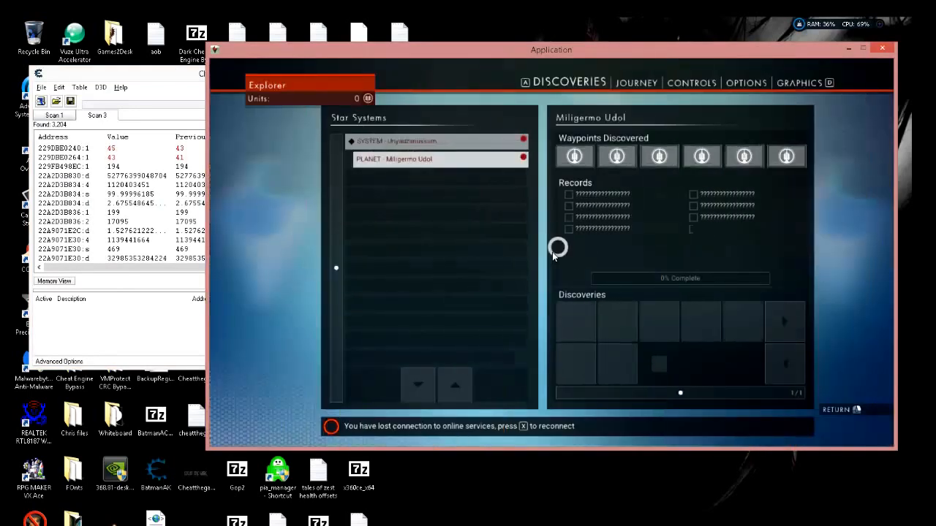
# Switch to Cheat Engine and run a next scan for Unchanged value in Scan 3 while the game is paused
pyautogui.hotkey('alt', 'Tab')
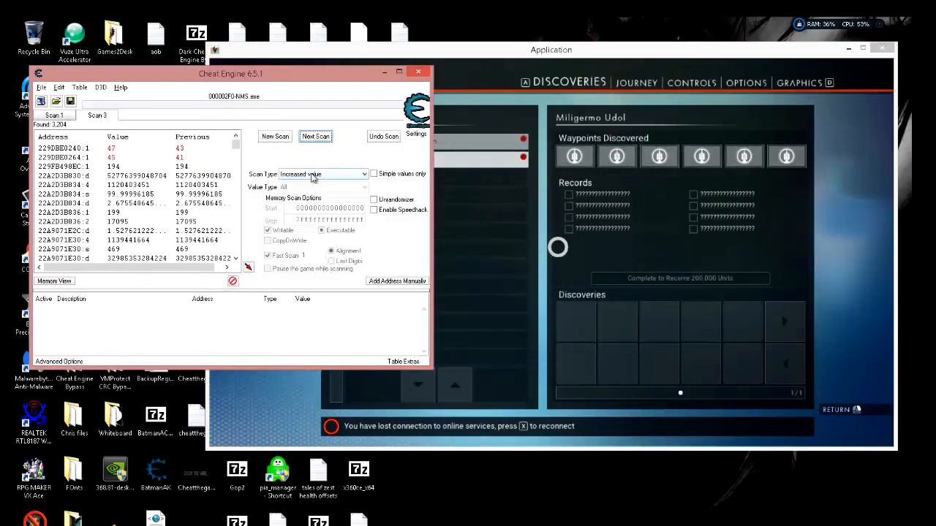
pyautogui.click(313, 176)
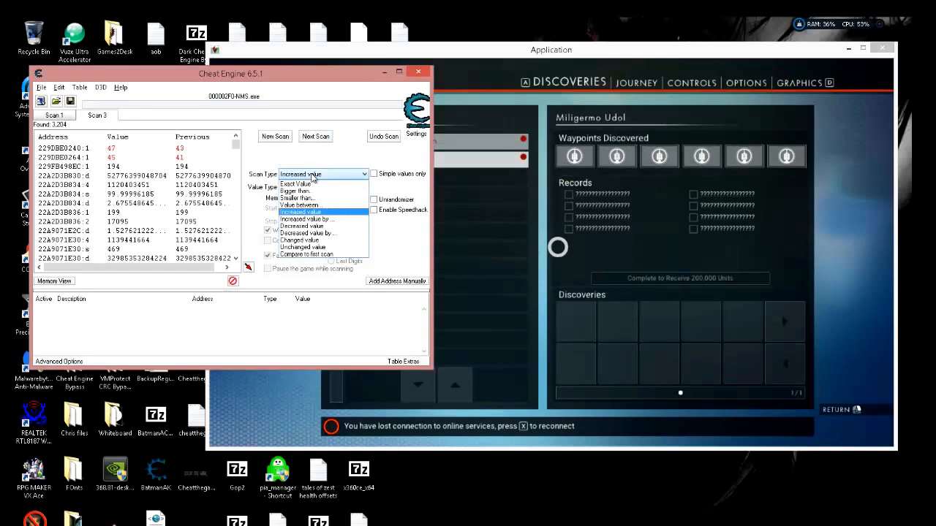
pyautogui.click(319, 250)
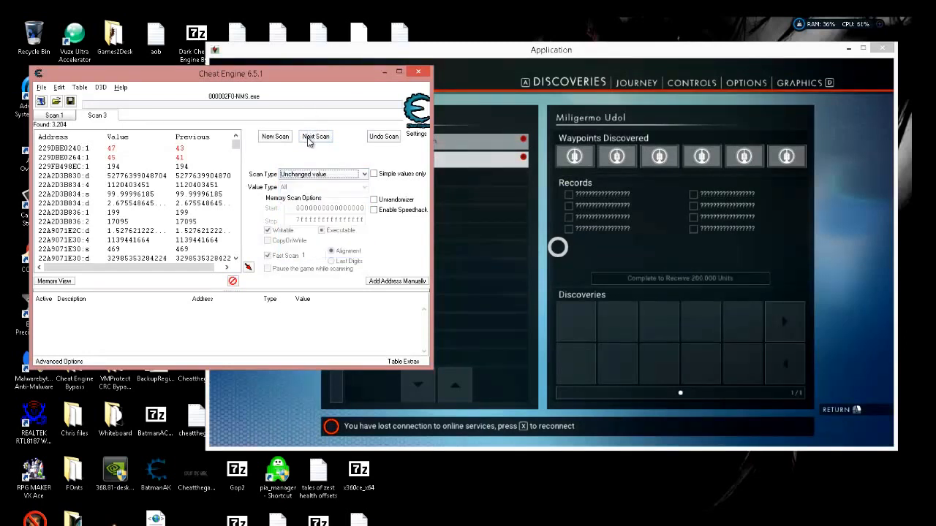
pyautogui.click(309, 138)
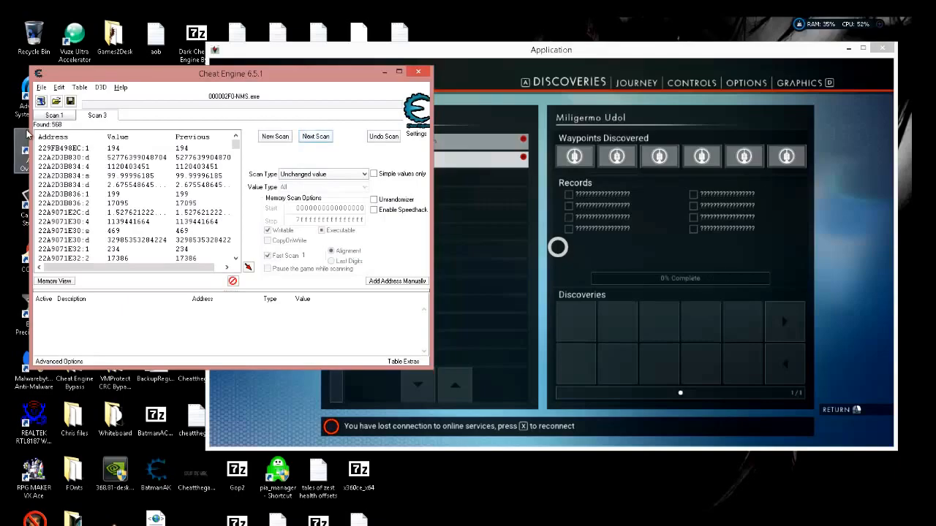
# Find the 4-byte result 22FD4E54D8 in the Scan 3 results and add it to the address list
pyautogui.scroll(-2, 201, 219)
pyautogui.scroll(-10, 201, 219)
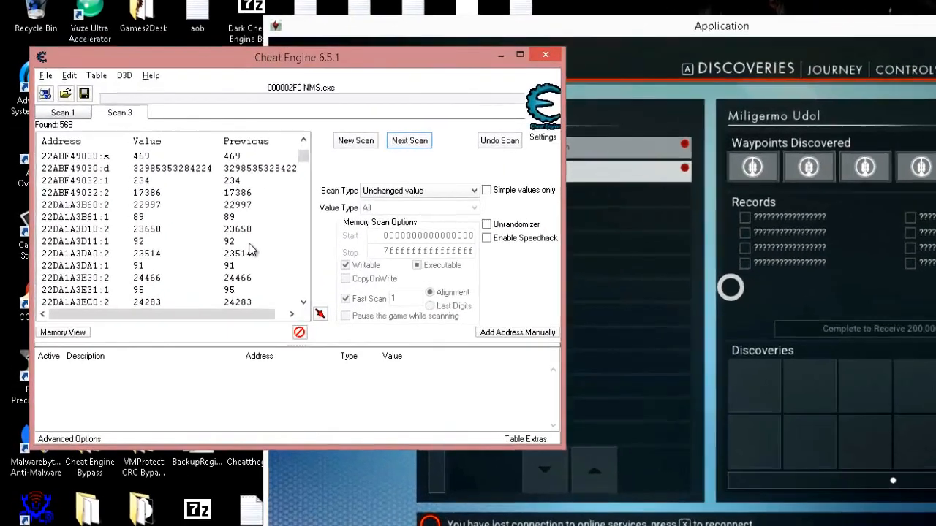
pyautogui.scroll(-10, 341, 287)
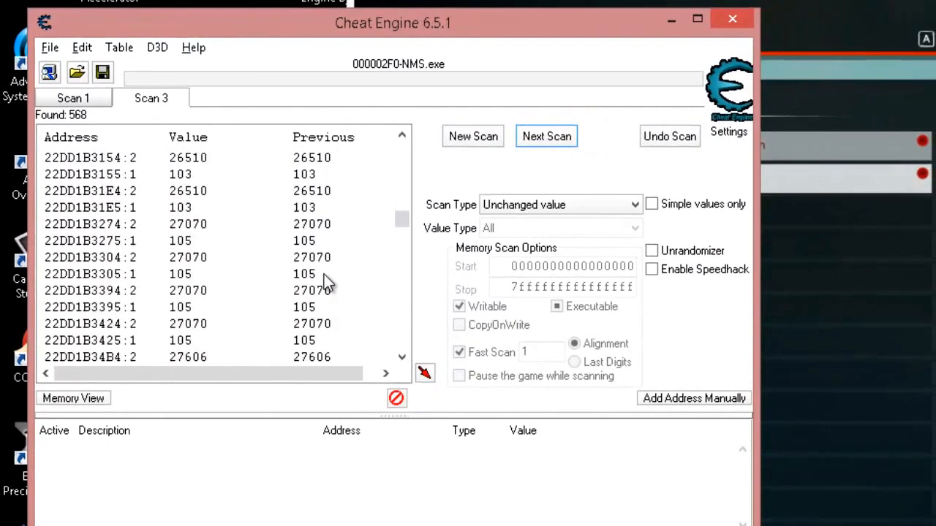
pyautogui.scroll(-10, 327, 283)
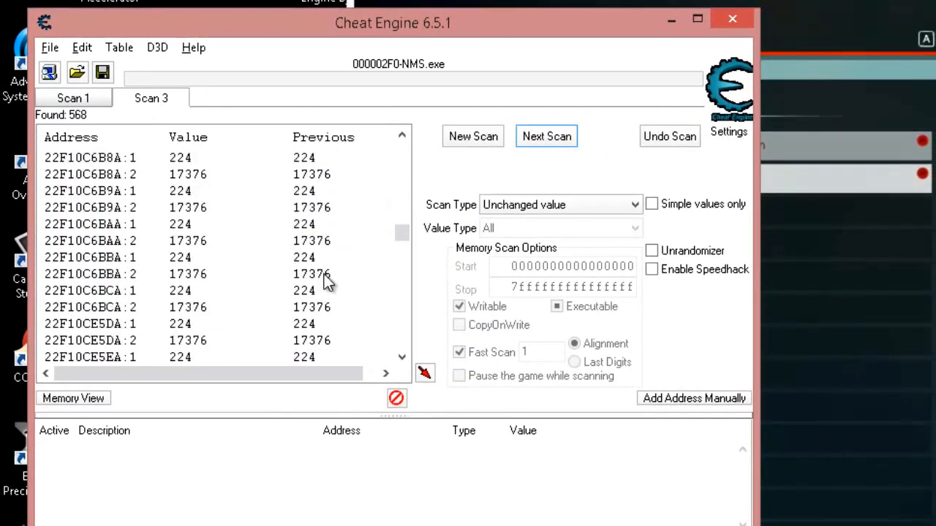
pyautogui.scroll(-10, 327, 284)
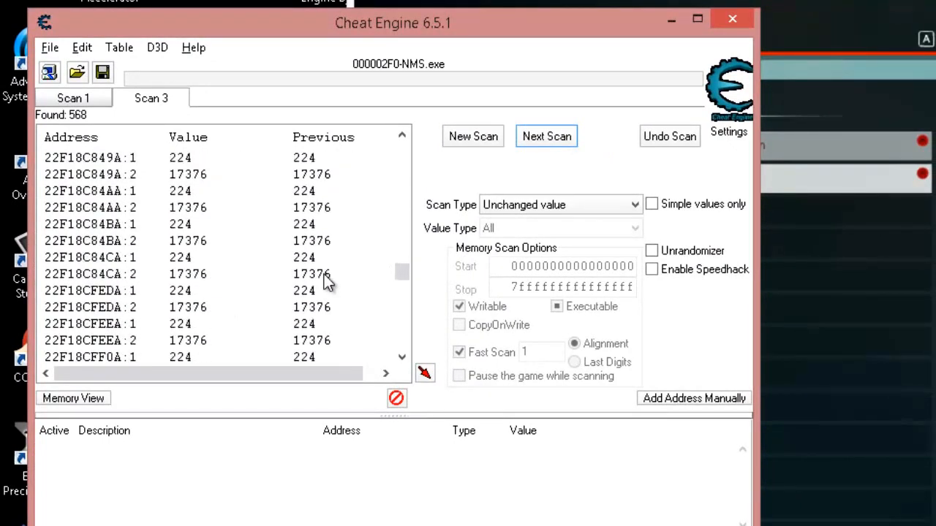
pyautogui.scroll(-3, 327, 283)
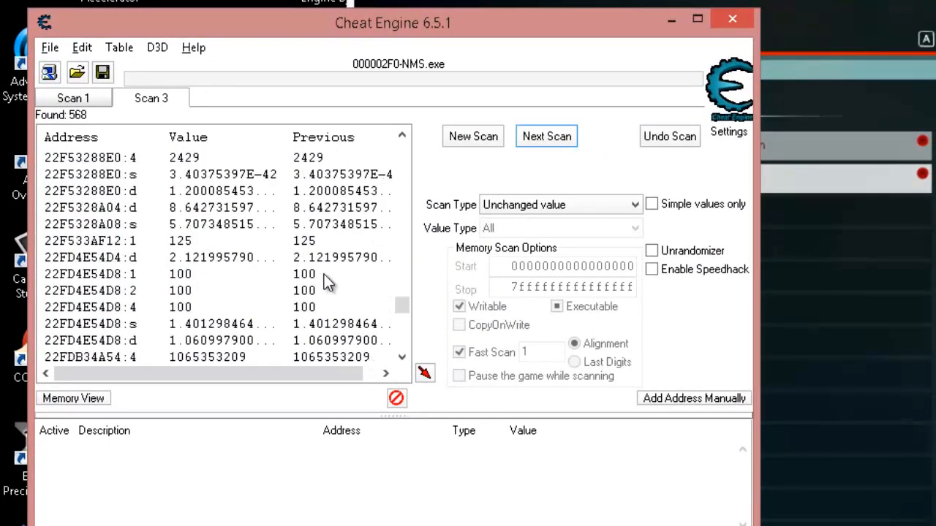
pyautogui.click(179, 308)
pyautogui.doubleClick(113, 310)
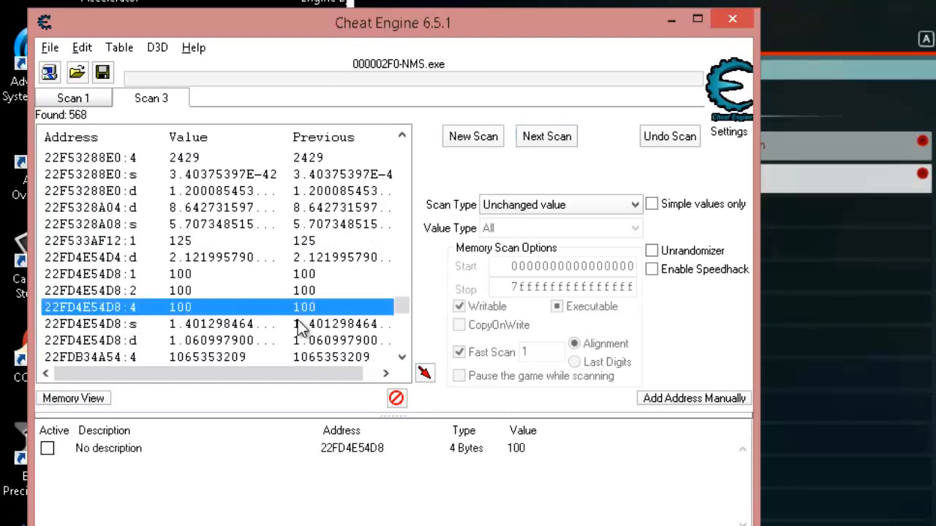
# Add the float result 22FDB58120 from the Scan 3 results to the address list
pyautogui.scroll(-4, 292, 316)
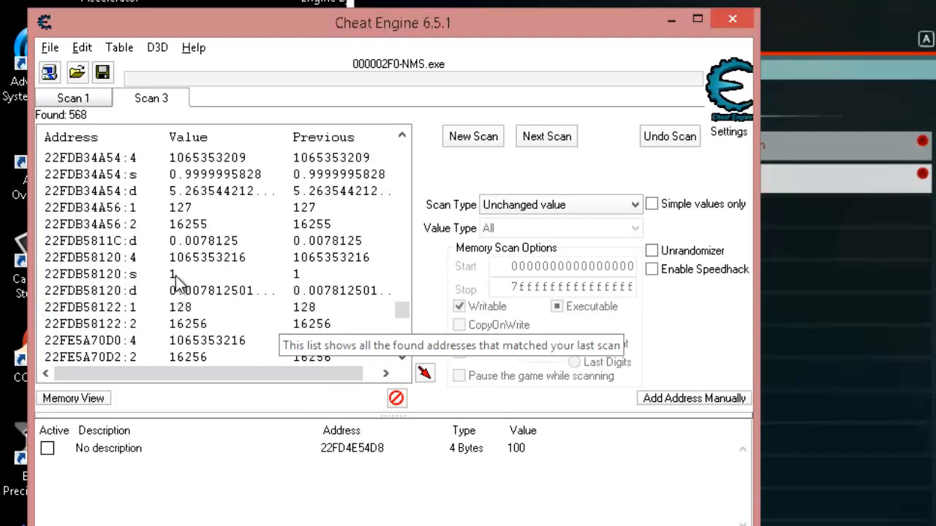
pyautogui.click(125, 277)
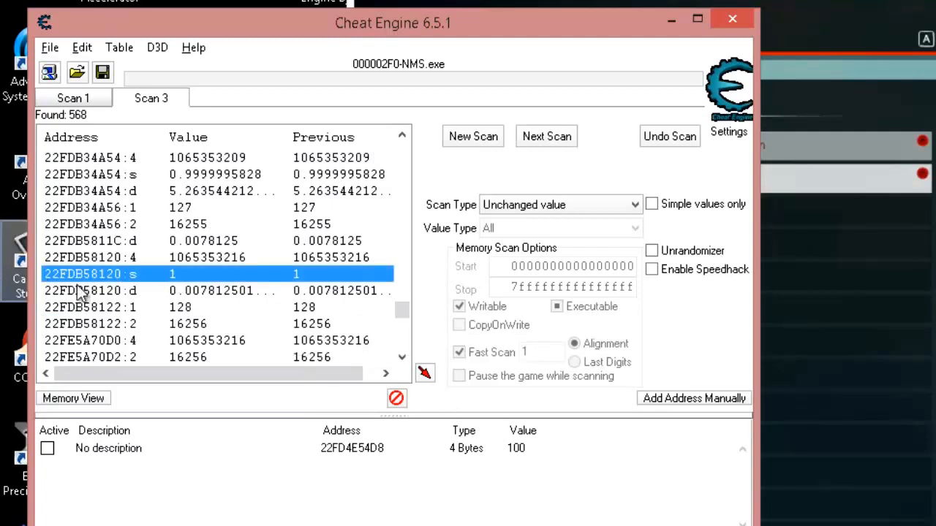
pyautogui.doubleClick(98, 272)
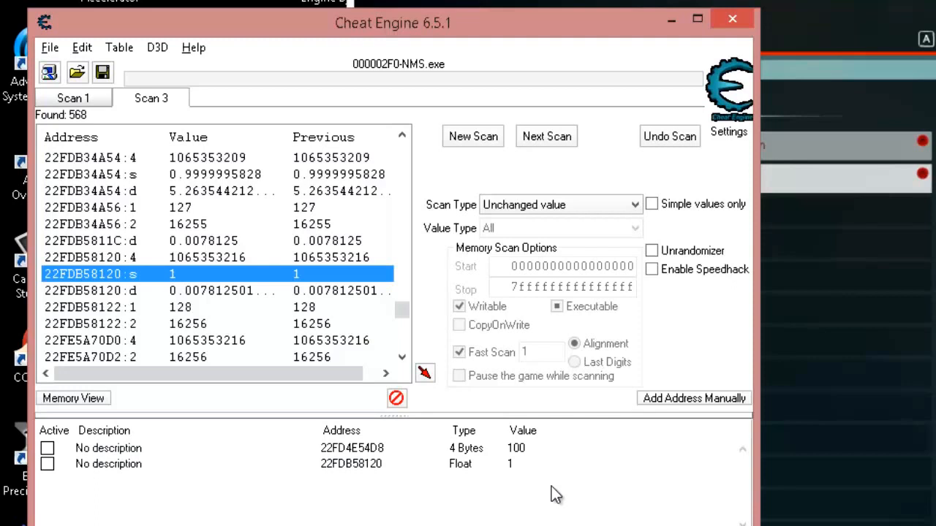
# Look through the remaining Scan 3 results and back up to the first address for other likely candidates
pyautogui.scroll(-5, 258, 303)
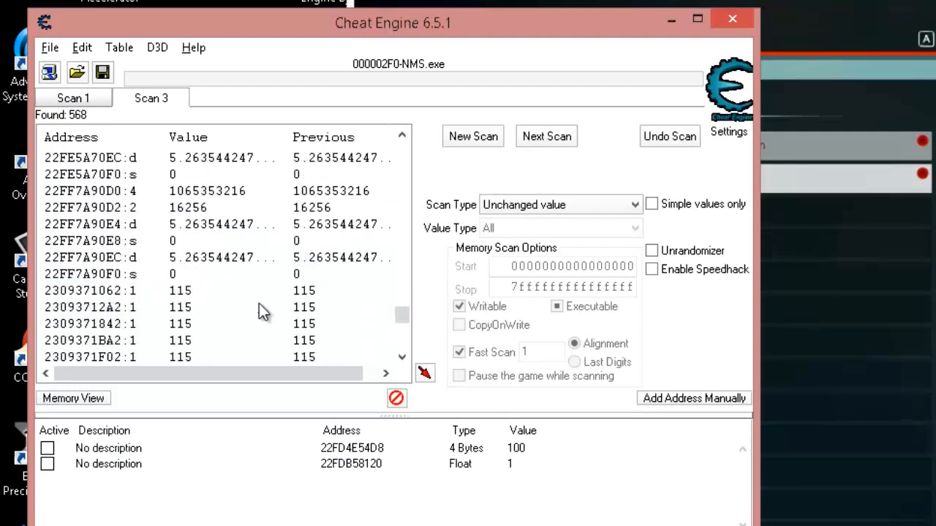
pyautogui.scroll(-20, 244, 286)
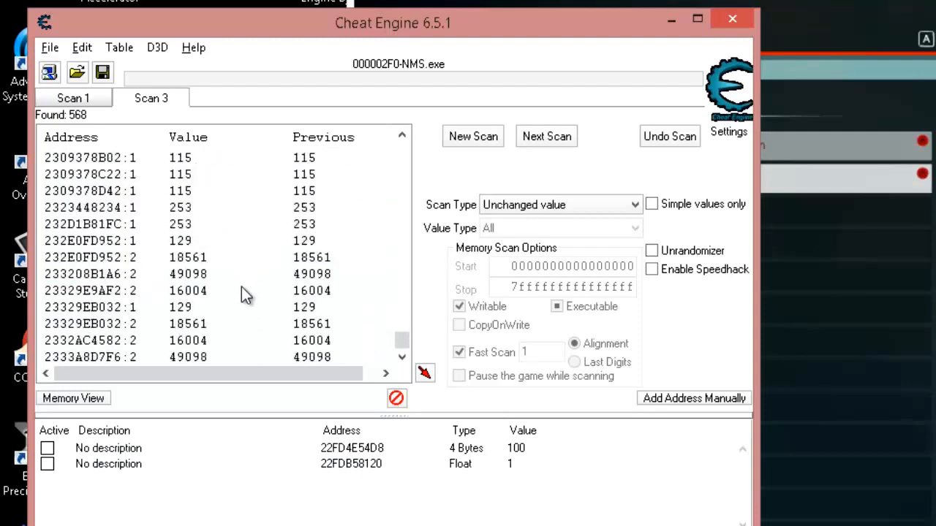
pyautogui.click(524, 450)
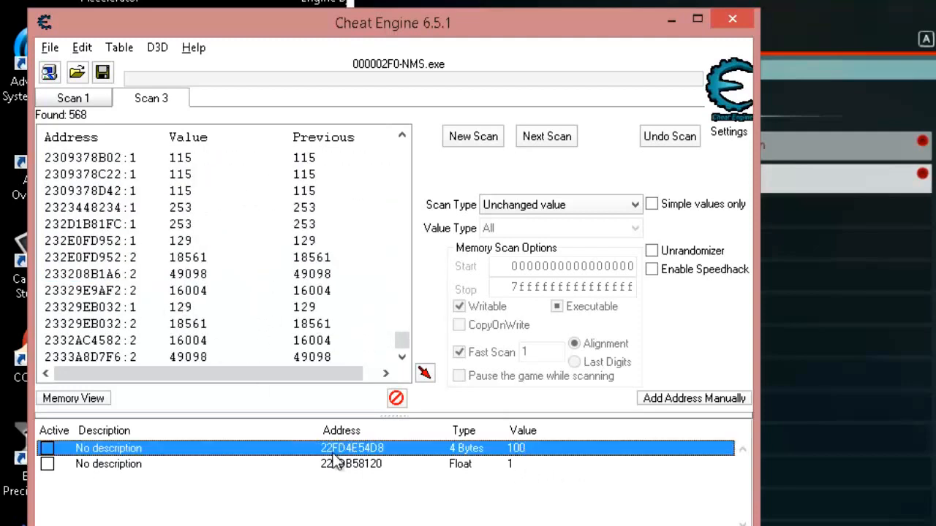
pyautogui.scroll(20, 226, 318)
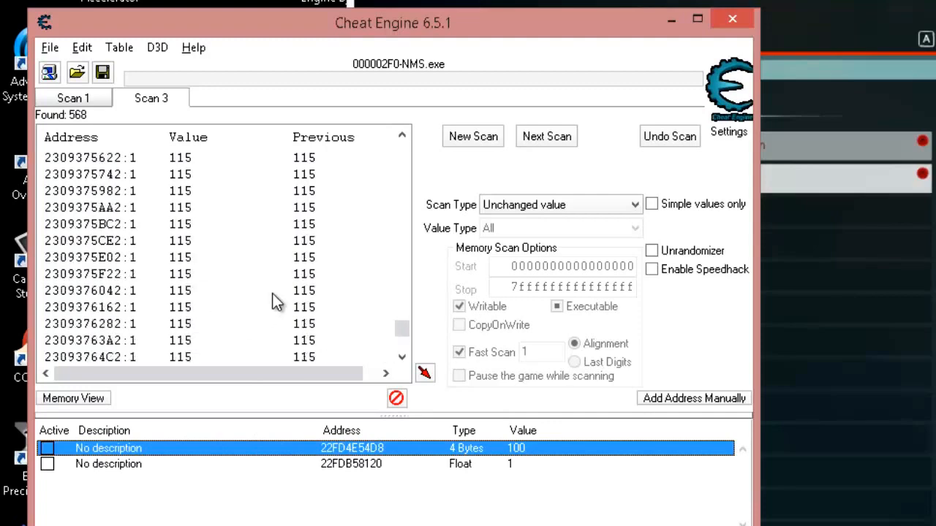
pyautogui.scroll(20, 281, 307)
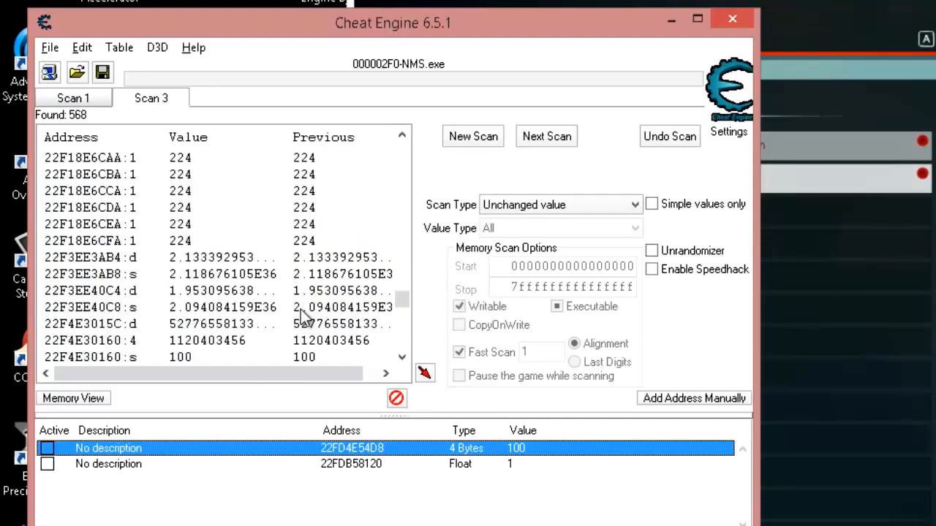
pyautogui.scroll(20, 287, 321)
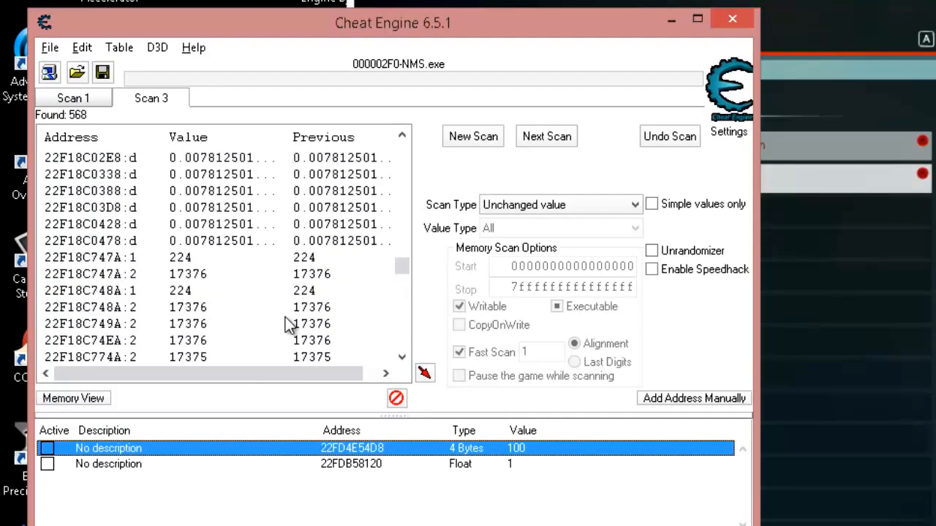
pyautogui.scroll(20, 285, 325)
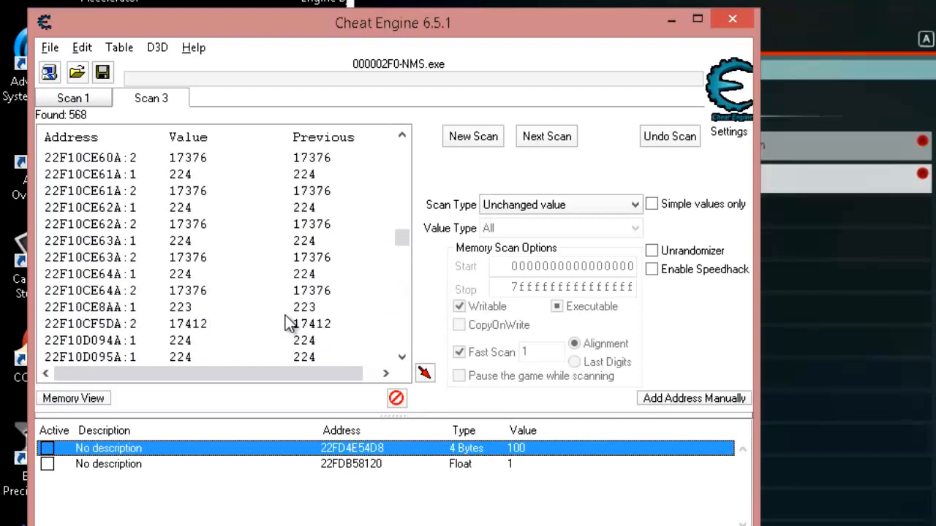
pyautogui.scroll(20, 290, 324)
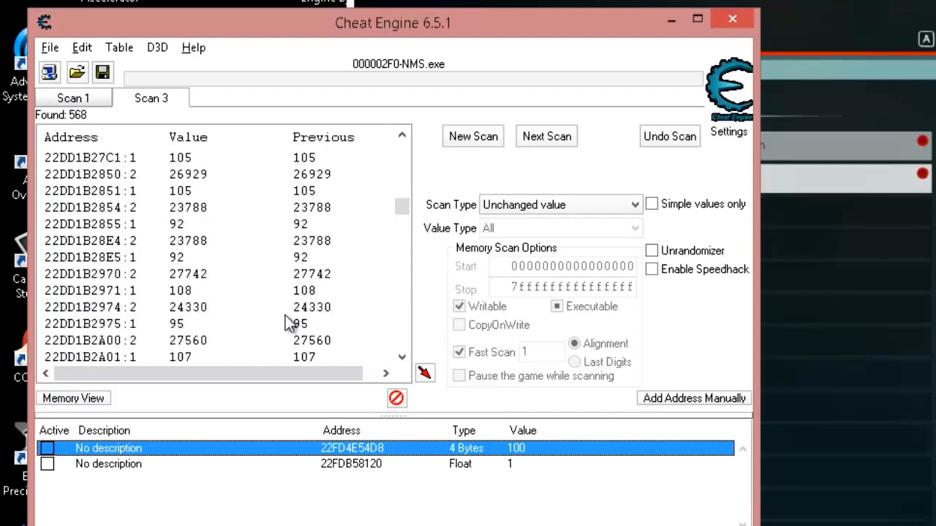
pyautogui.scroll(20, 287, 322)
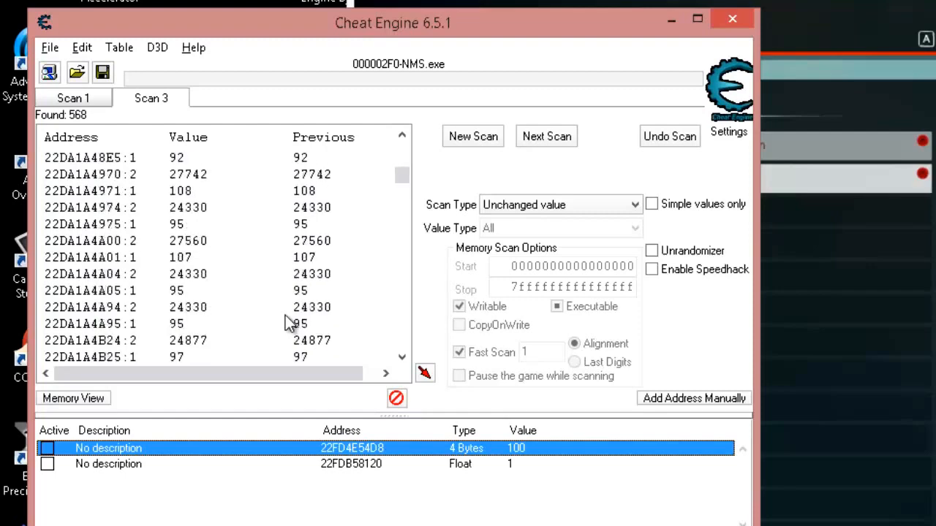
pyautogui.scroll(2, 290, 324)
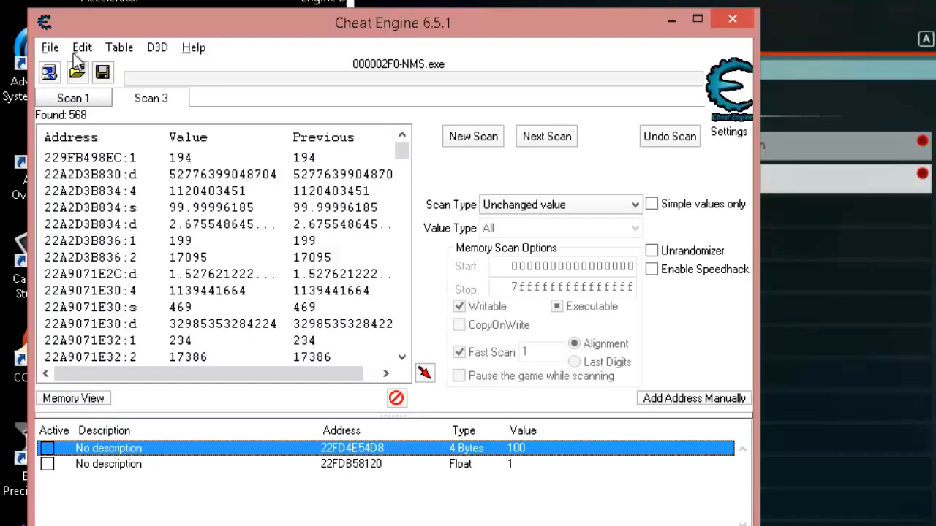
# Show the Scan 1 results, resume No Man's Sky to jump in the game, and return to Cheat Engine with the game paused
pyautogui.click(73, 98)
pyautogui.click(778, 2)
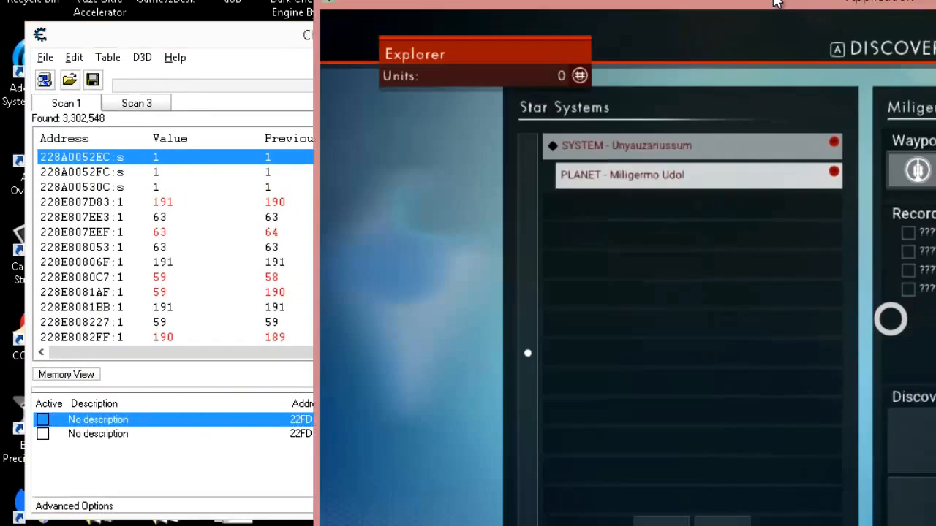
pyautogui.press('Escape')
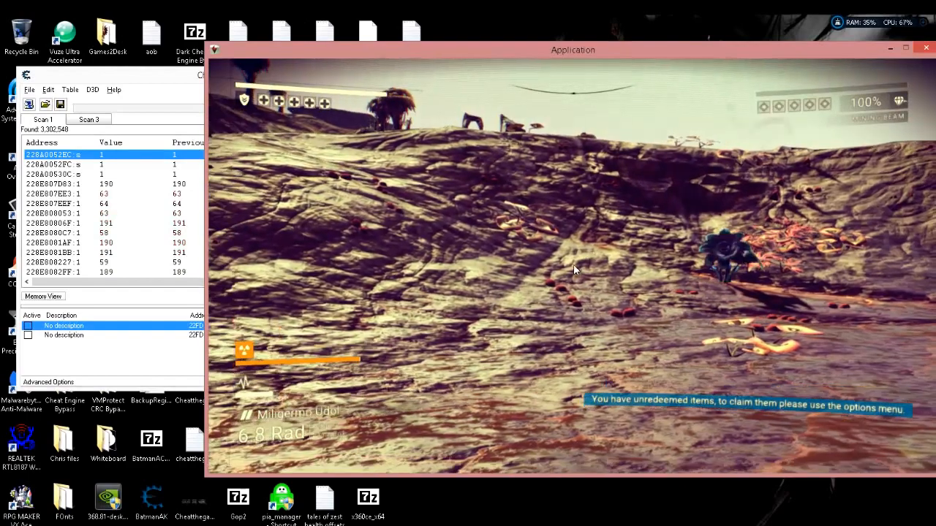
pyautogui.press('space')
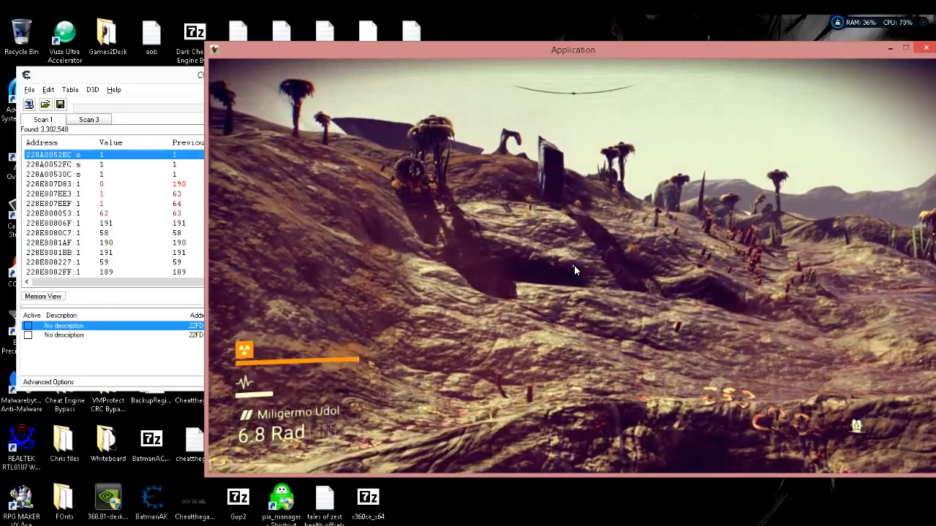
pyautogui.press('Escape')
pyautogui.hotkey('alt', 'Tab')
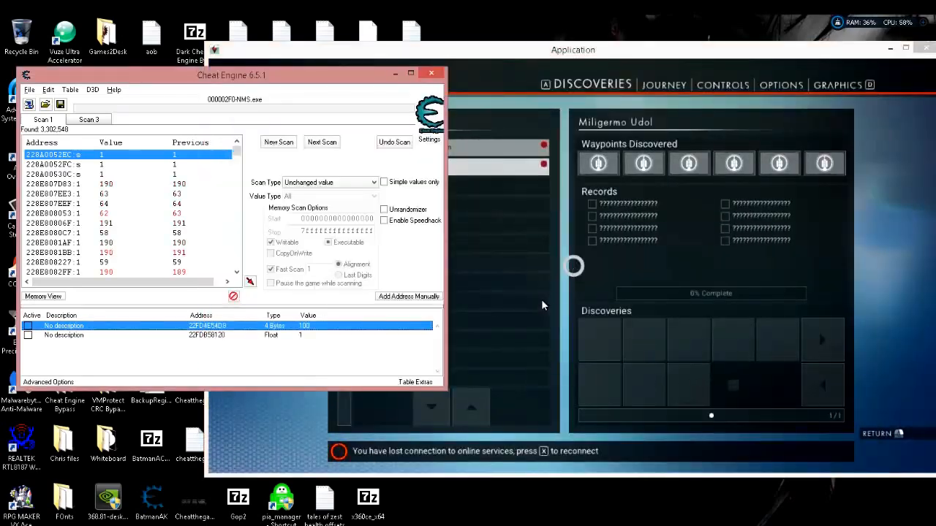
# Run a next scan for Decreased value in Scan 1, followed by repeated Unchanged value scans
pyautogui.click(307, 182)
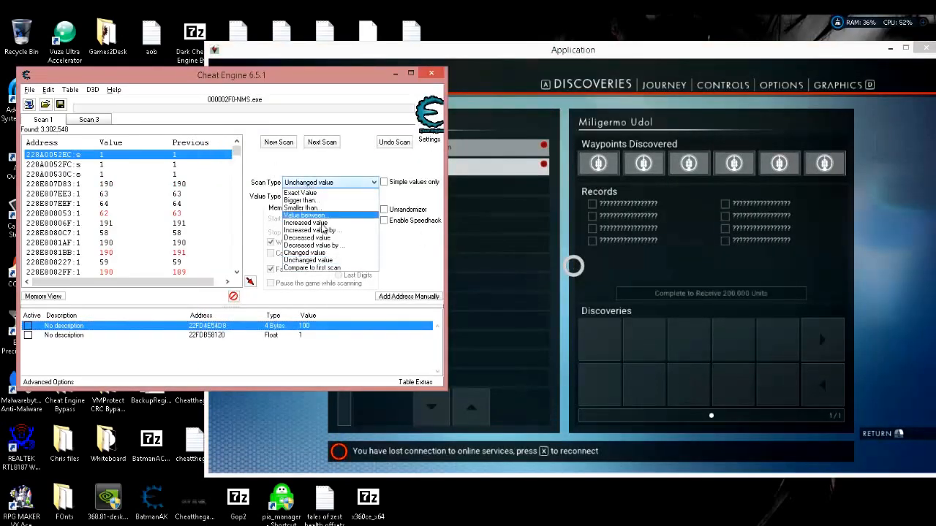
pyautogui.click(325, 241)
pyautogui.click(320, 143)
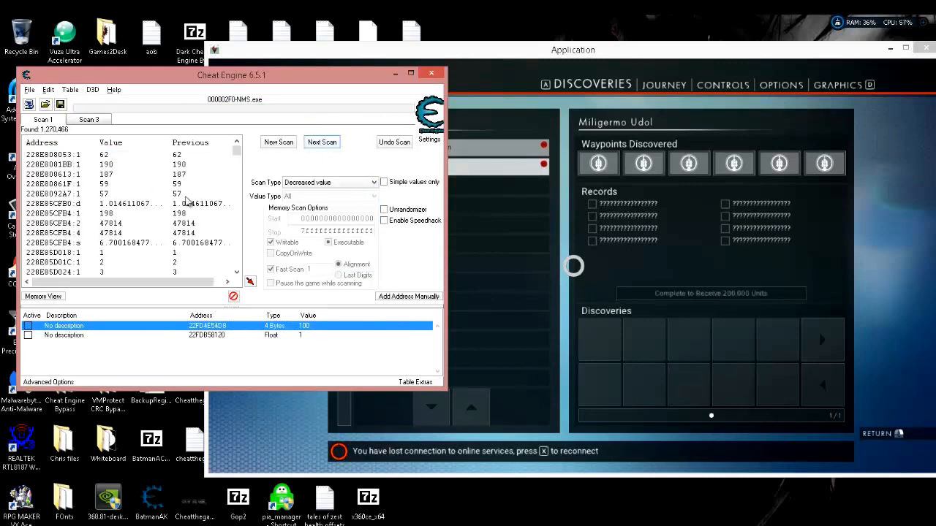
pyautogui.press('F3')
pyautogui.press('F3')
pyautogui.press('F3')
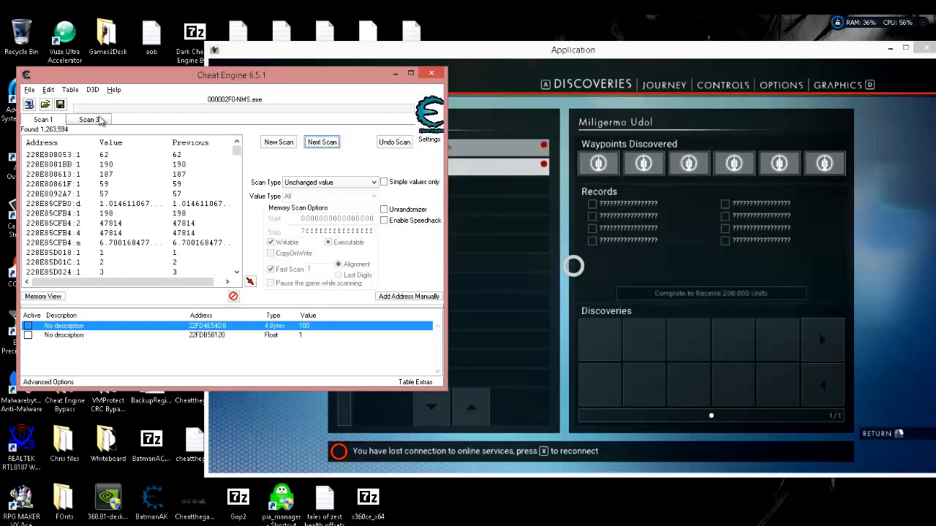
# Return to the Scan 3 results and freeze the 4-byte address 22FD4E54D8 in the address list
pyautogui.click(92, 120)
pyautogui.click(143, 274)
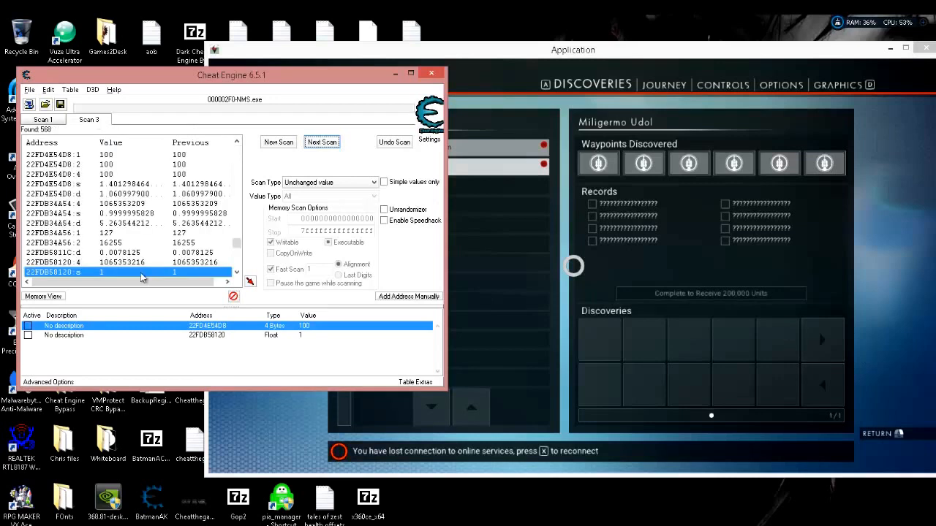
pyautogui.click(27, 327)
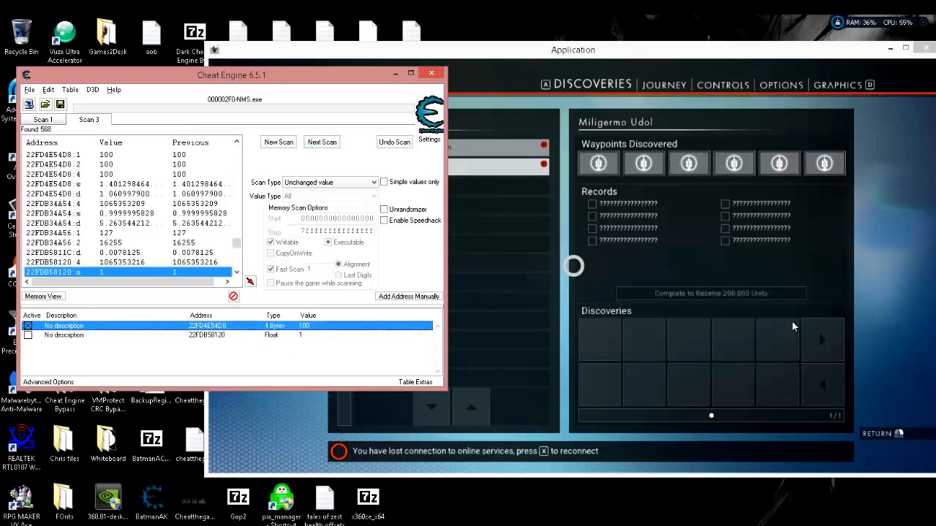
# Resume No Man's Sky from its pause menu and return to Cheat Engine
pyautogui.click(875, 343)
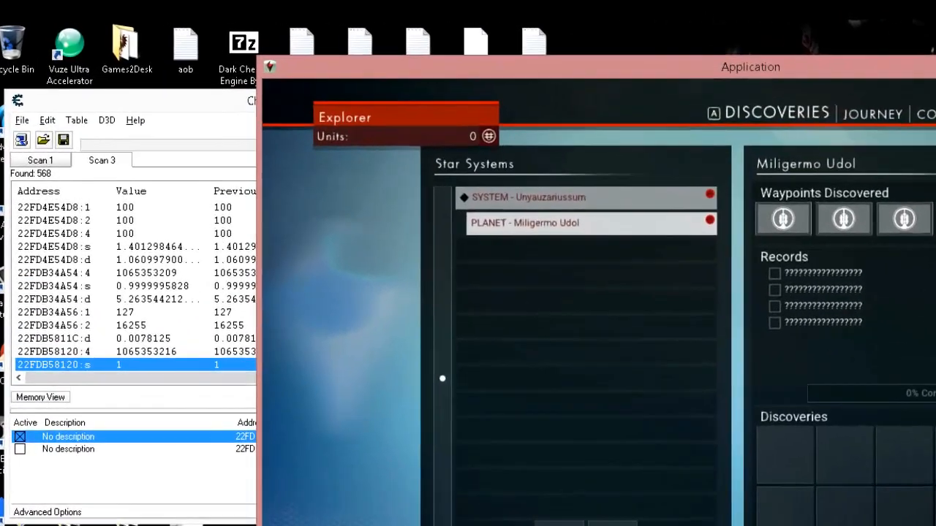
pyautogui.press('Escape')
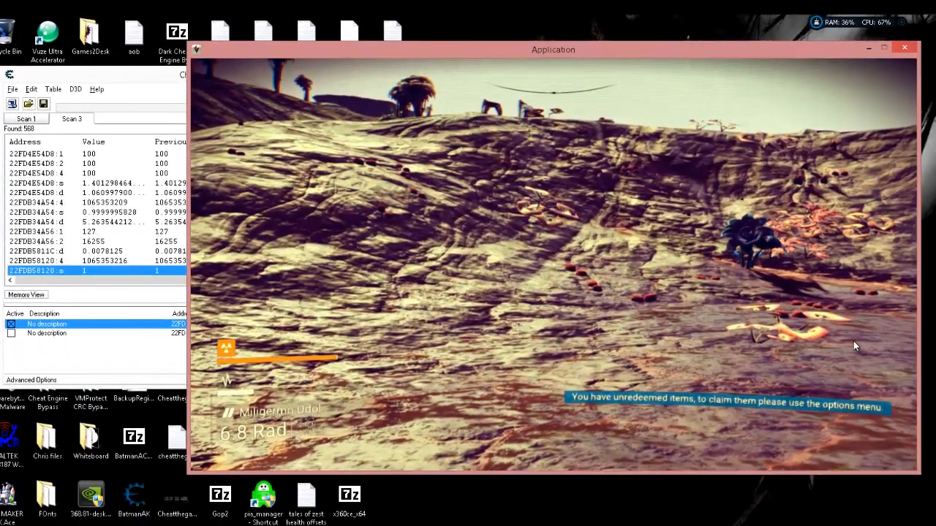
pyautogui.hotkey('alt', 'Tab')
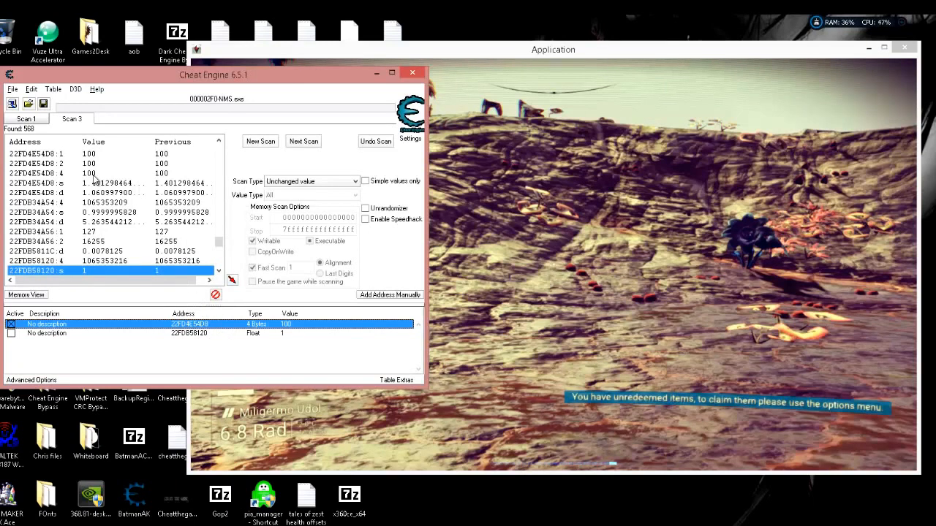
# Run a next scan for Increased value in Scan 1
pyautogui.click(25, 118)
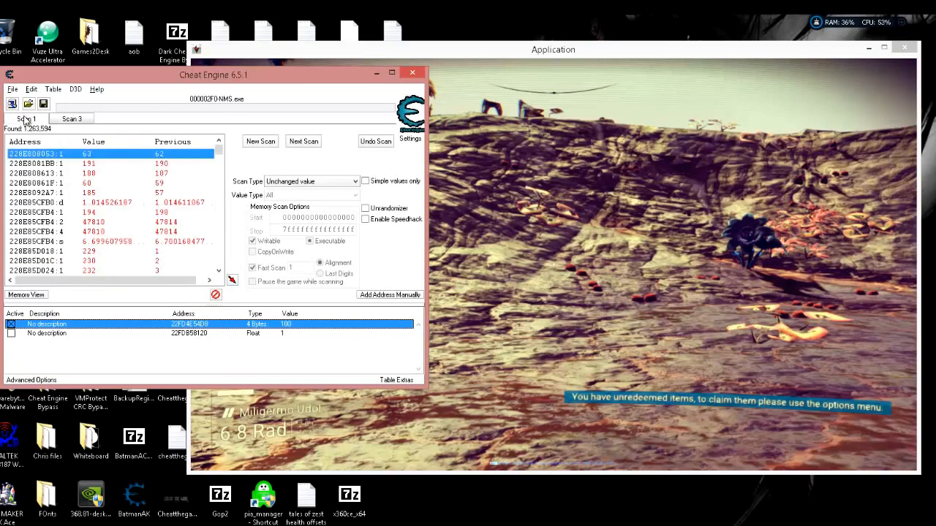
pyautogui.click(285, 184)
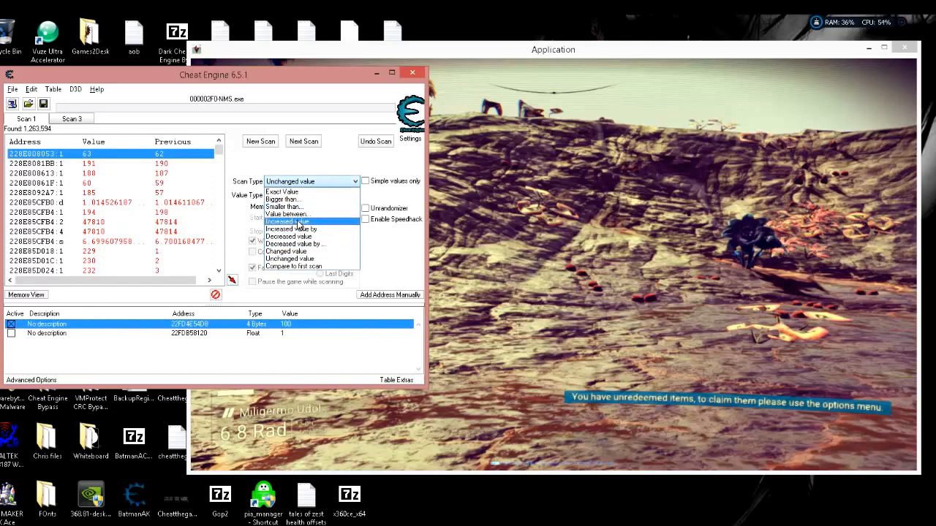
pyautogui.click(298, 222)
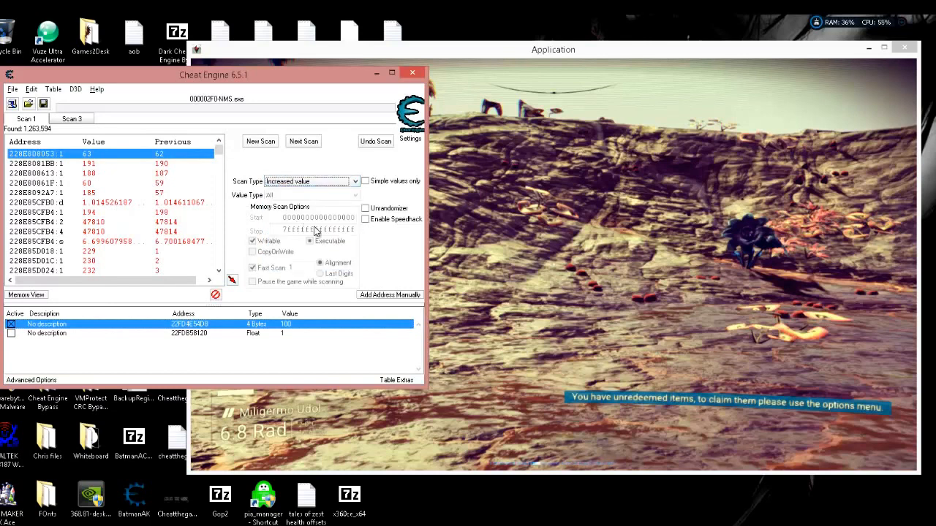
pyautogui.click(305, 143)
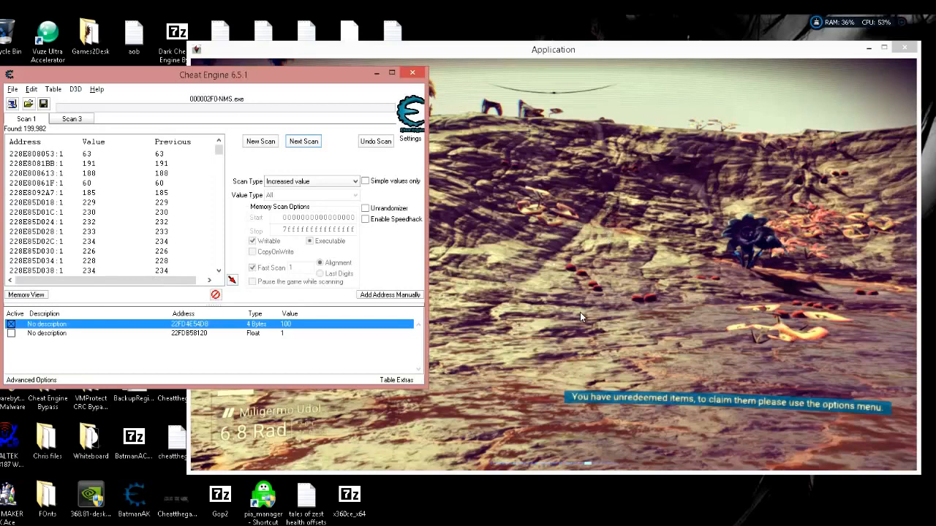
# Find out what writes to address 22FD4E54D8, attaching the debugger, and move the opcode window clear of the address list
pyautogui.click(71, 119)
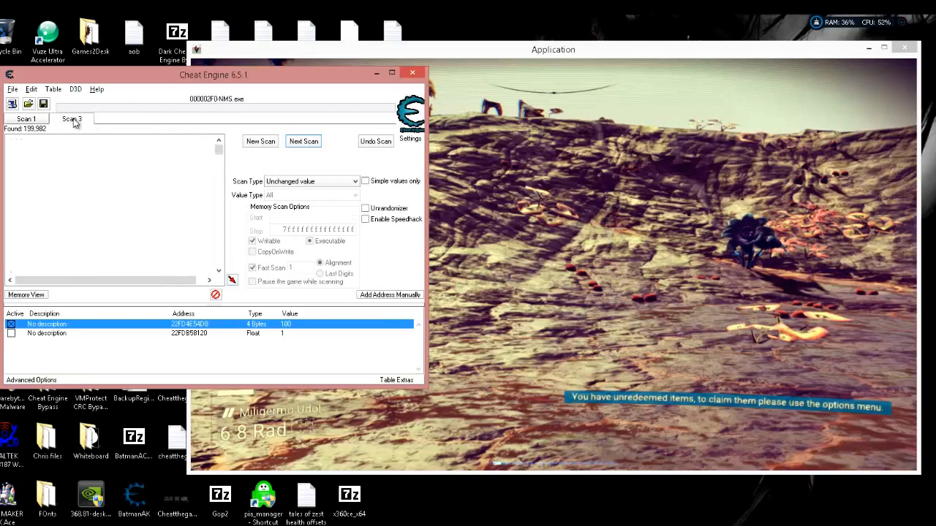
pyautogui.rightClick(189, 327)
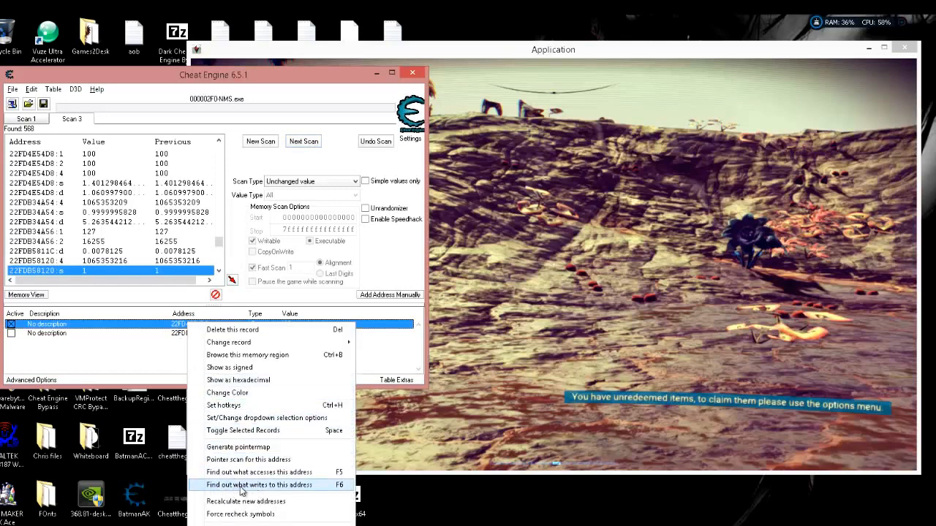
pyautogui.click(287, 485)
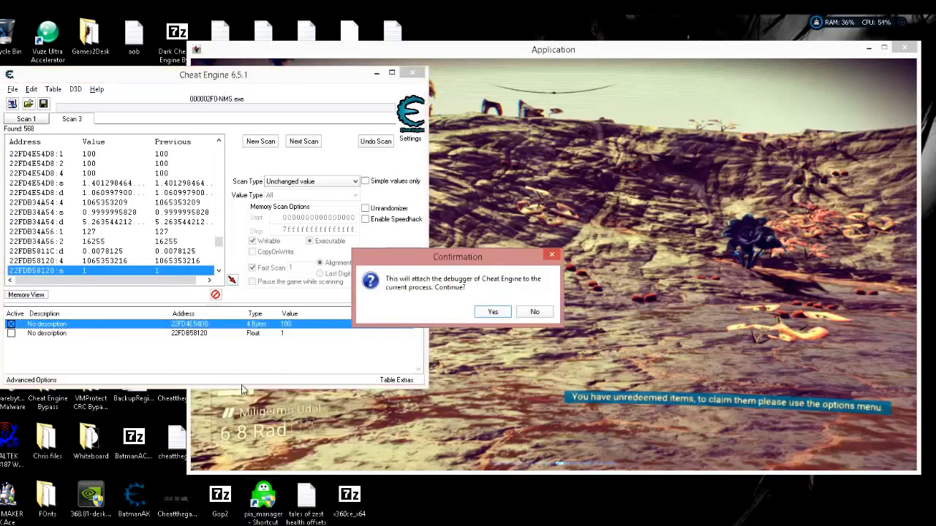
pyautogui.click(493, 312)
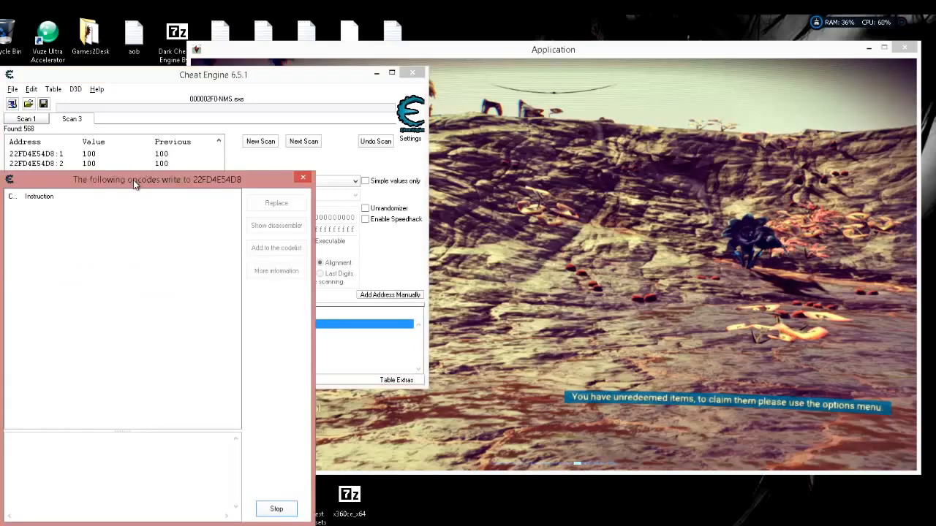
pyautogui.moveTo(133, 180); pyautogui.dragTo(199, 69)
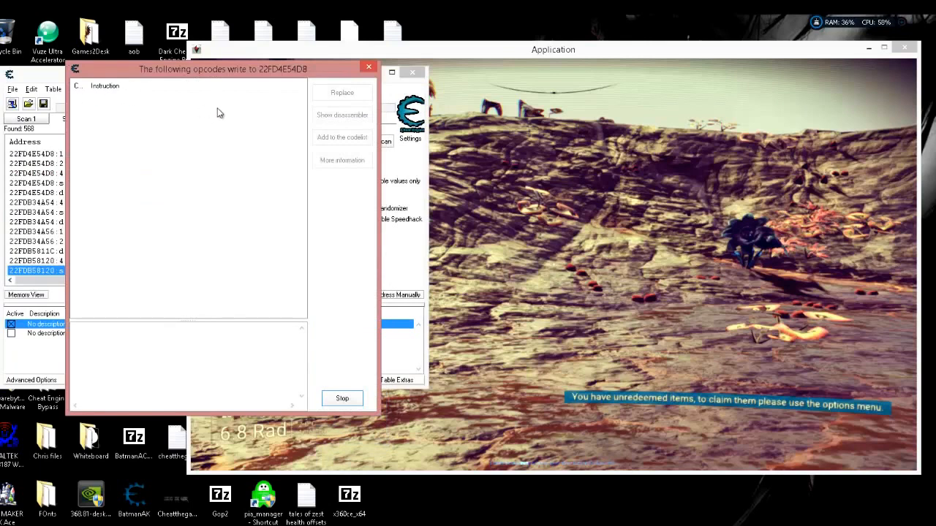
# Show the Scan 1 results, jump in No Man's Sky, and return to Cheat Engine with the game paused
pyautogui.click(26, 119)
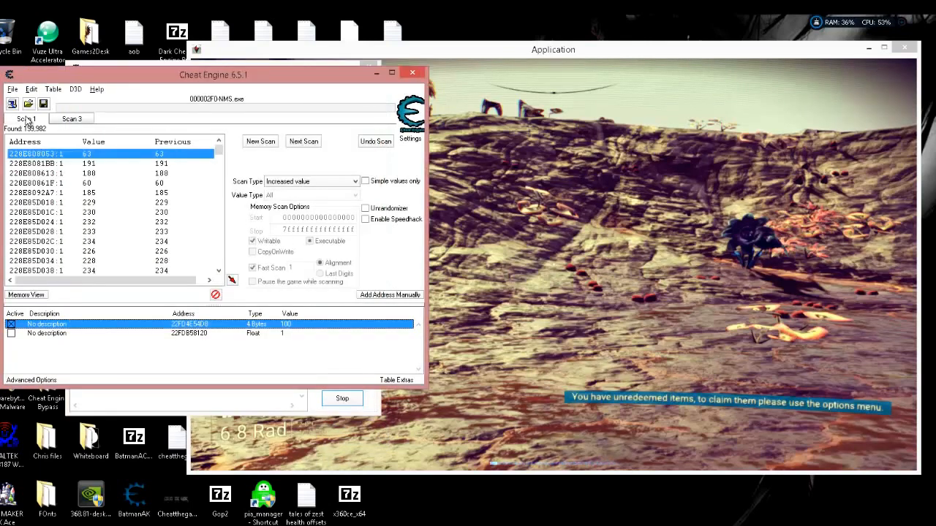
pyautogui.click(575, 202)
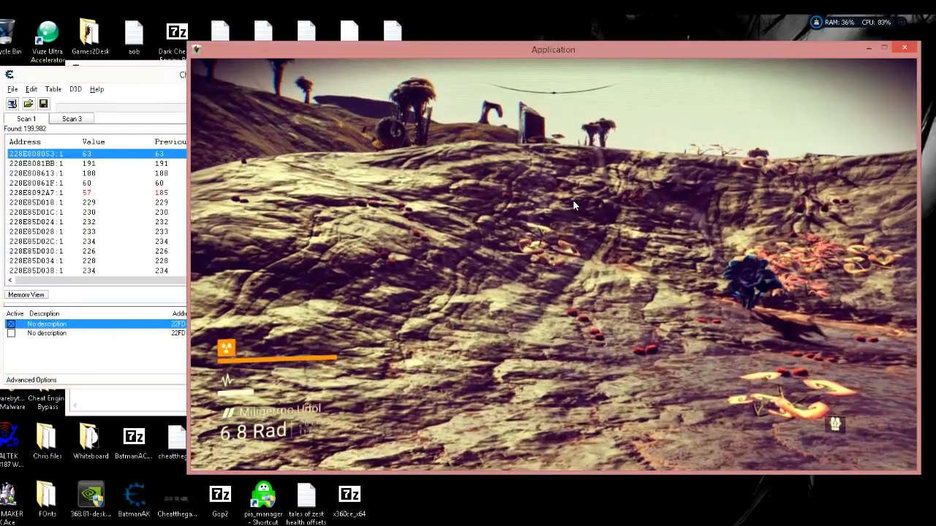
pyautogui.press('space')
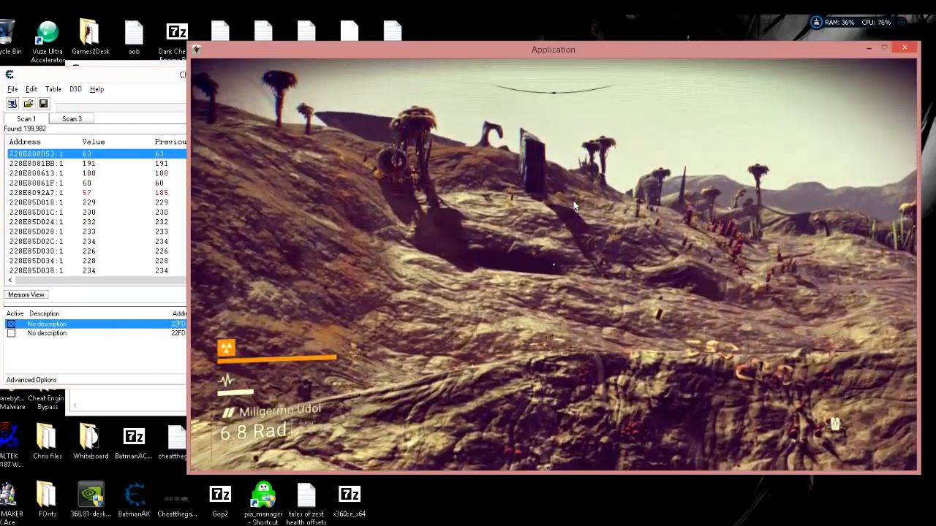
pyautogui.press('Escape')
pyautogui.hotkey('alt', 'Tab')
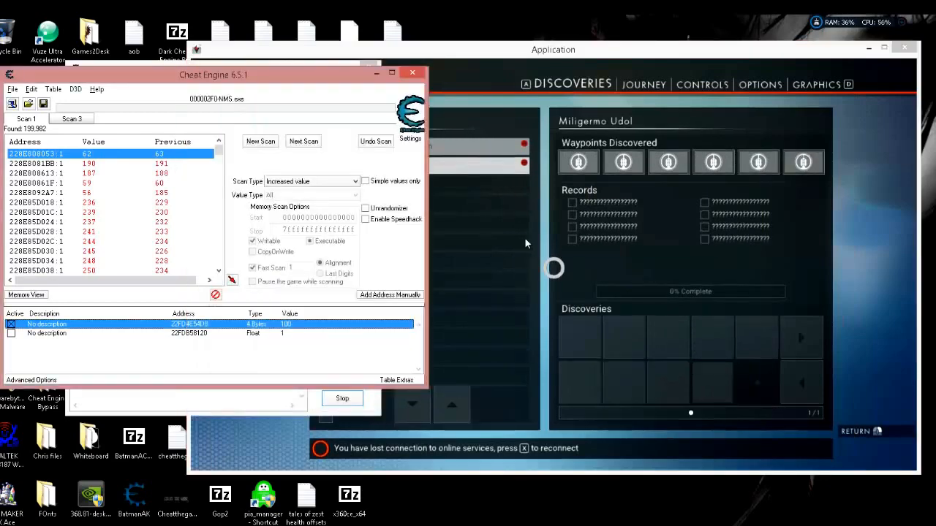
# Run a next scan for Decreased value in Scan 1
pyautogui.click(310, 182)
pyautogui.click(292, 235)
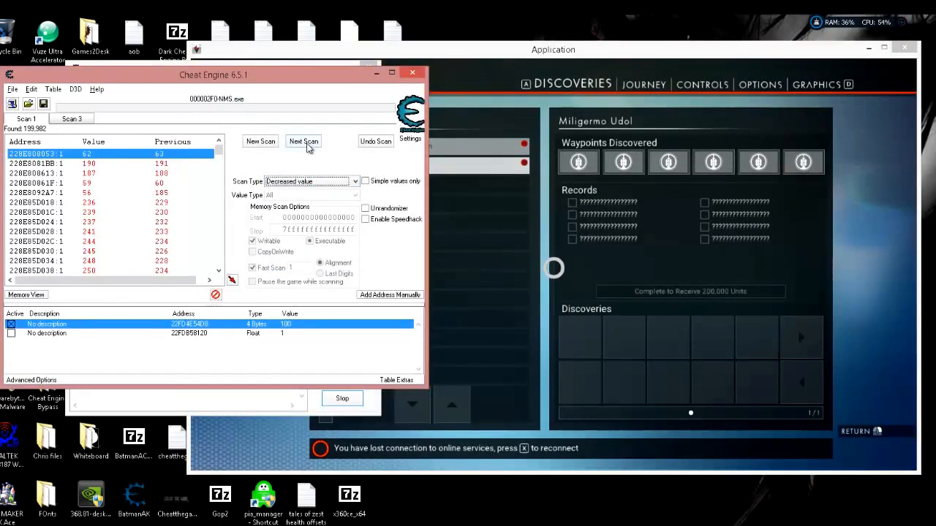
pyautogui.click(305, 144)
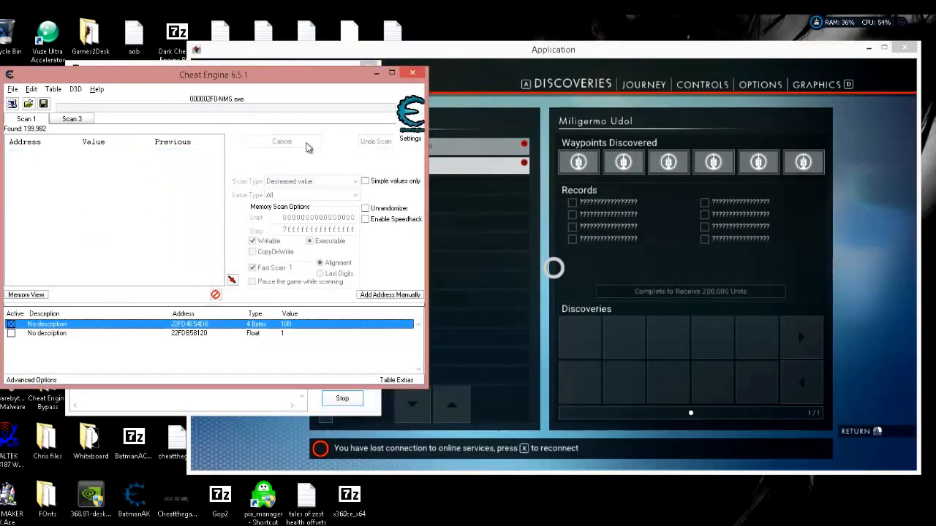
# Show the Scan 3 results and resume the game with the opcode window uncovered to capture writes to 22FD4E54D8
pyautogui.click(78, 121)
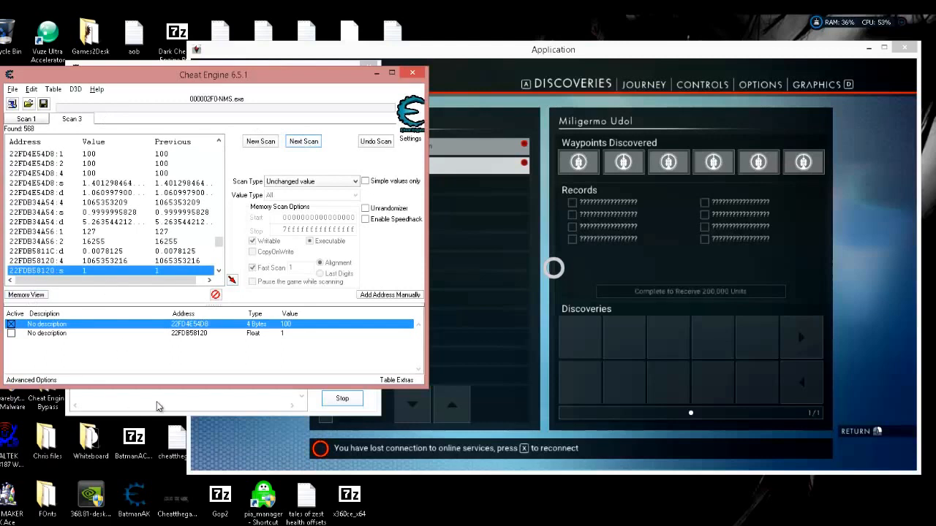
pyautogui.click(572, 75)
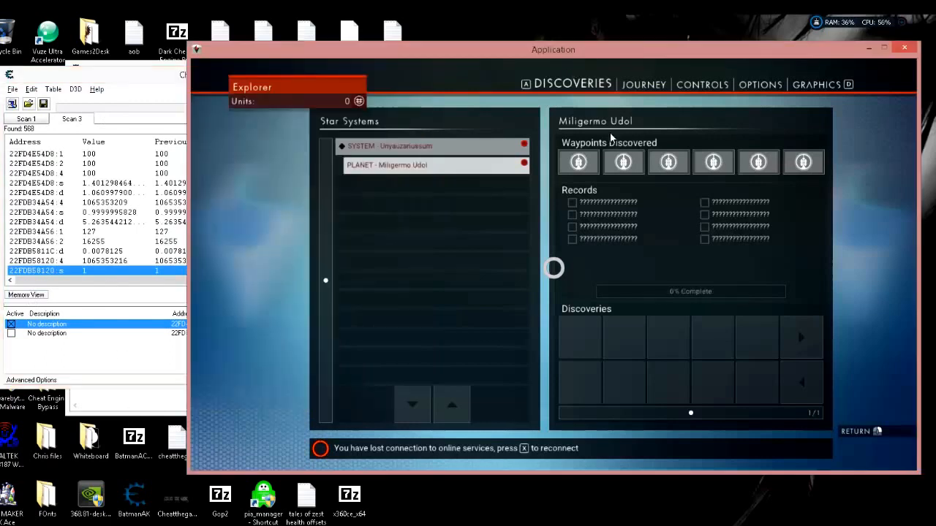
pyautogui.click(126, 397)
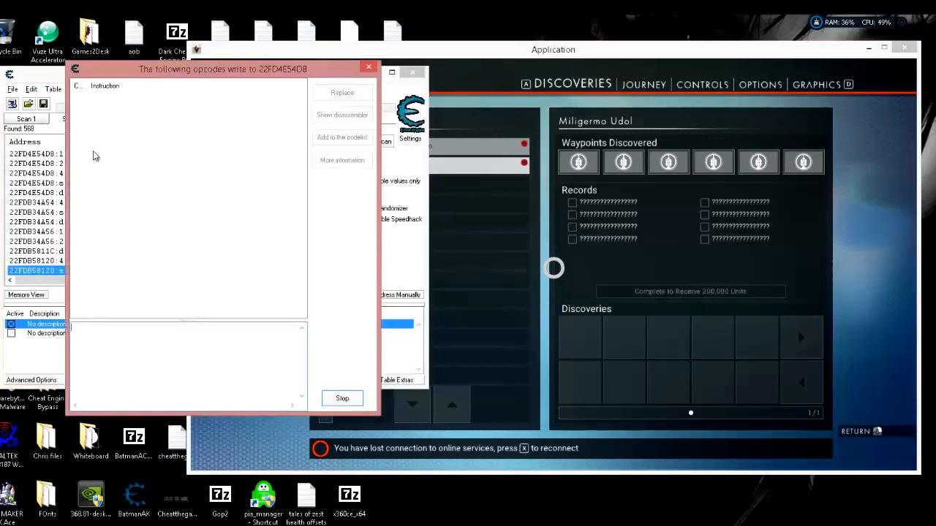
pyautogui.click(645, 54)
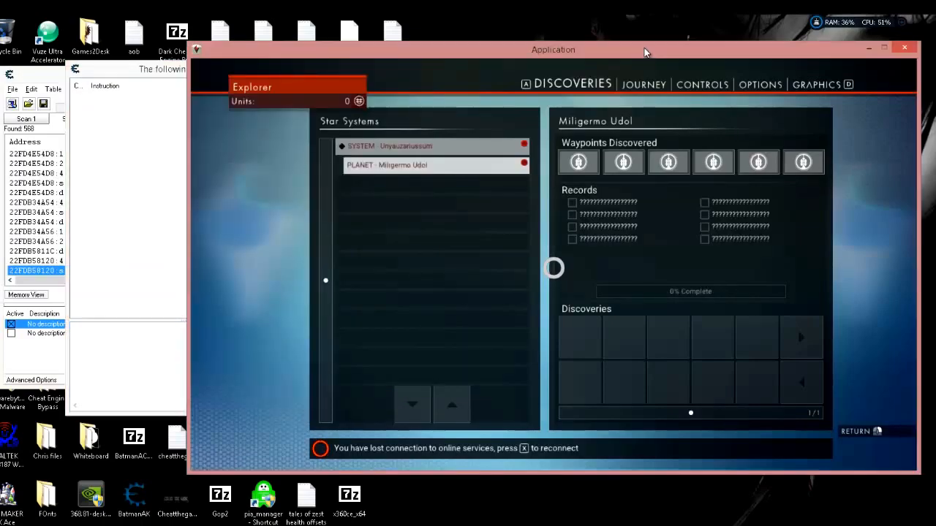
pyautogui.press('Escape')
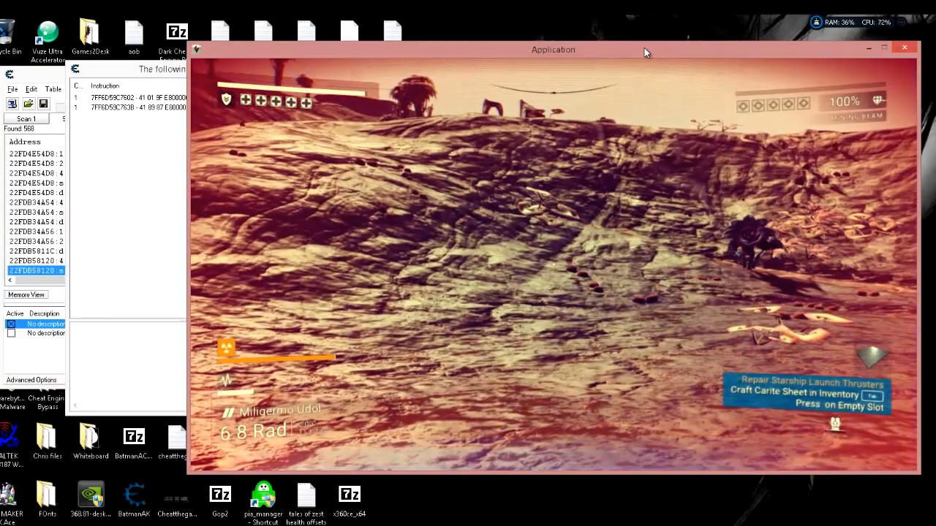
pyautogui.hotkey('alt', 'Tab')
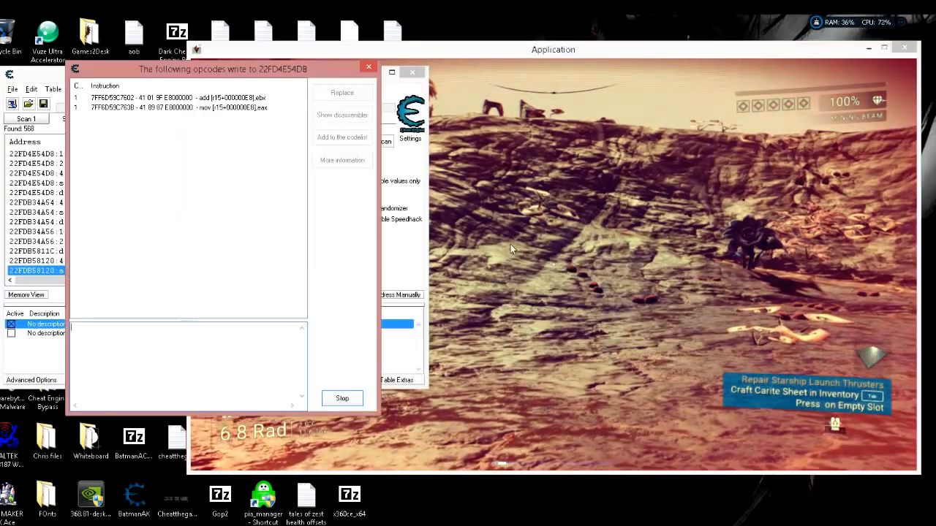
# Compare the add and mov instructions that write to 22FD4E54D8, and show the add instruction in the disassembler
pyautogui.click(234, 98)
pyautogui.click(230, 110)
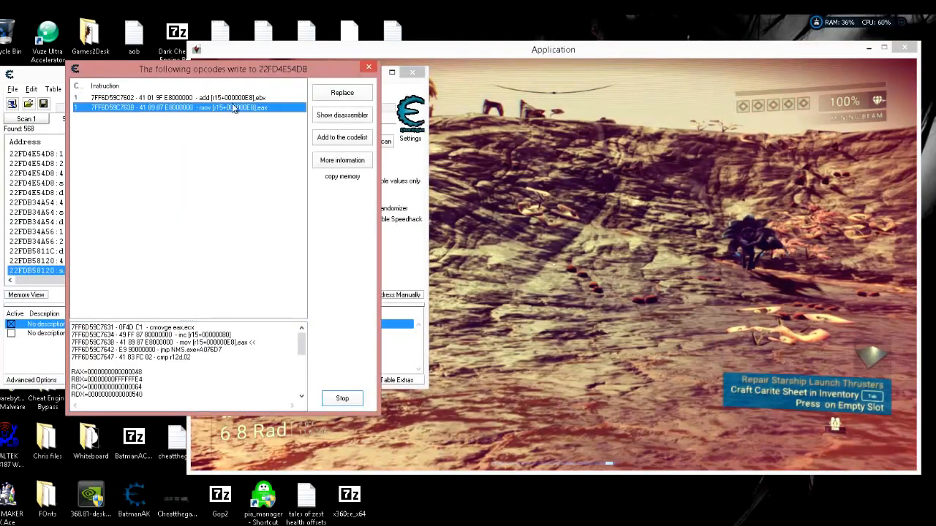
pyautogui.click(233, 98)
pyautogui.click(222, 107)
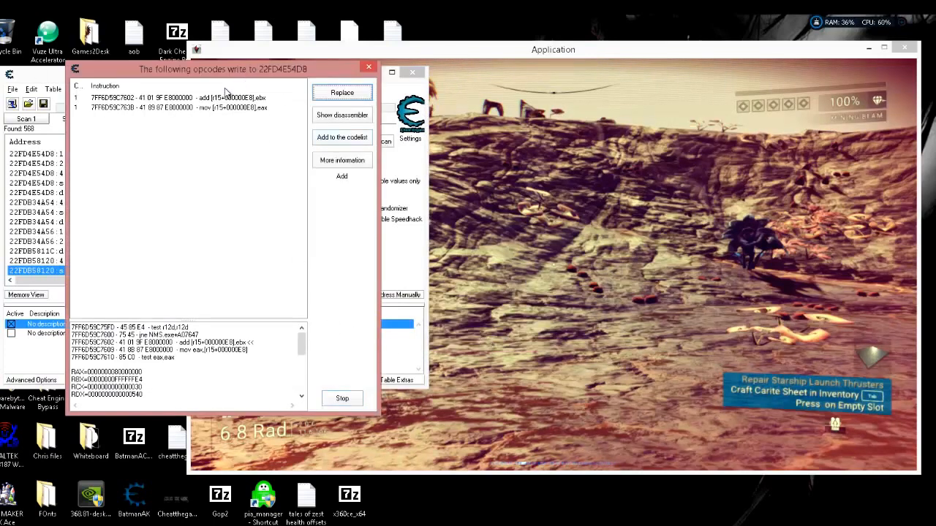
pyautogui.click(345, 119)
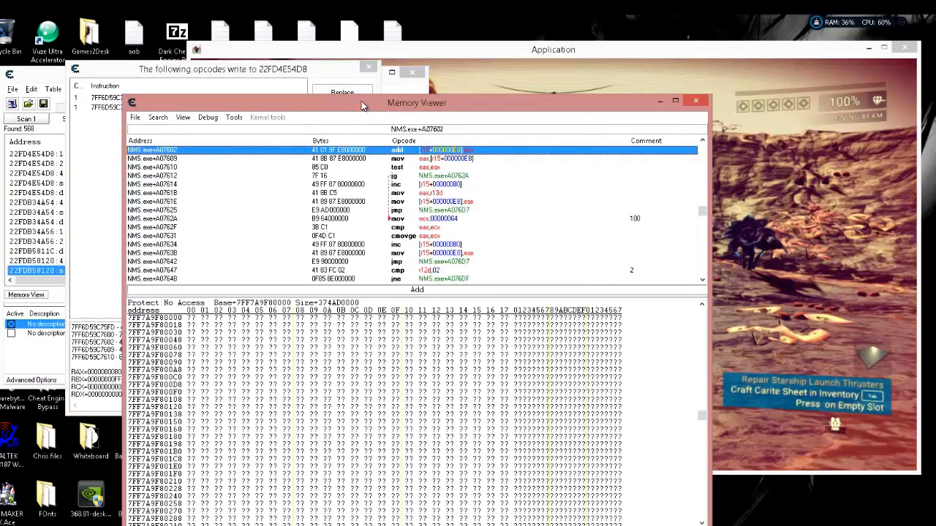
pyautogui.moveTo(362, 101); pyautogui.dragTo(378, 133)
pyautogui.scroll(2, 451, 250)
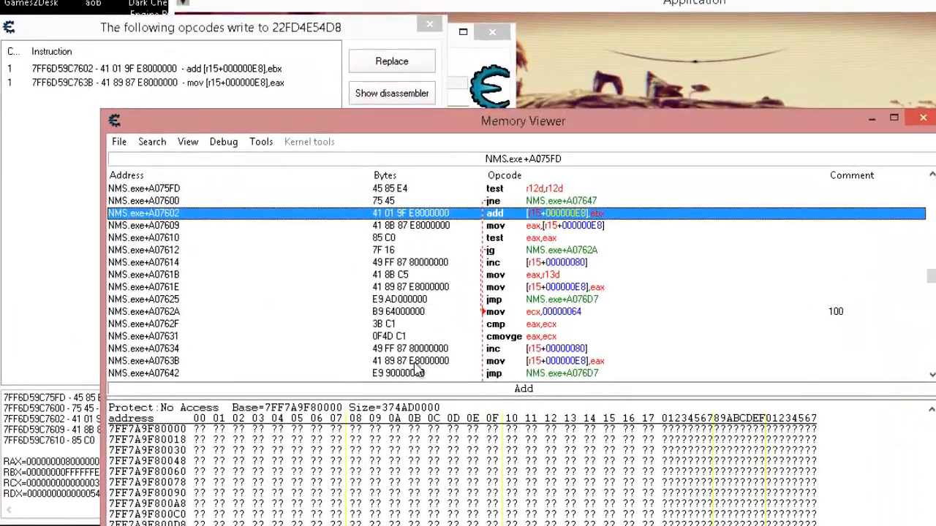
# Replace the add [r15+000000E8],ebx instruction at NMS.exe+A07602 with code that does nothing
pyautogui.rightClick(509, 218)
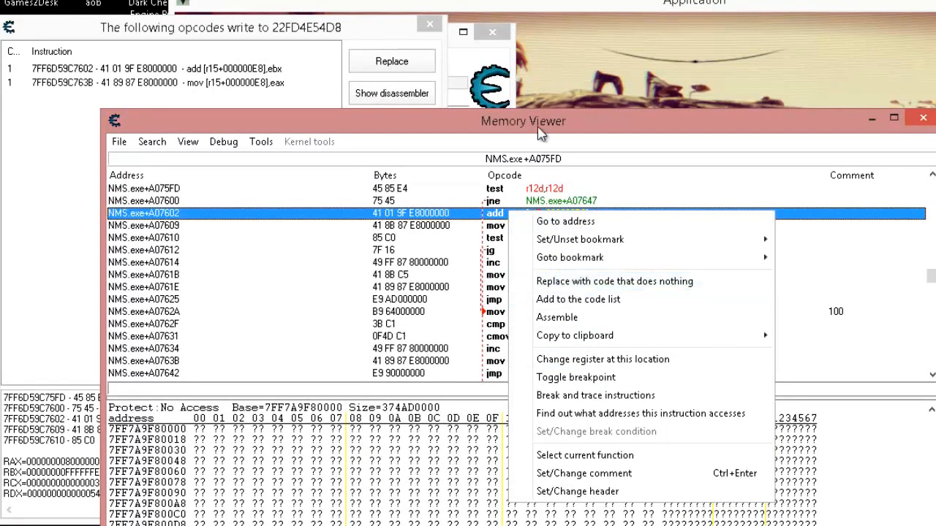
pyautogui.click(642, 289)
pyautogui.click(529, 416)
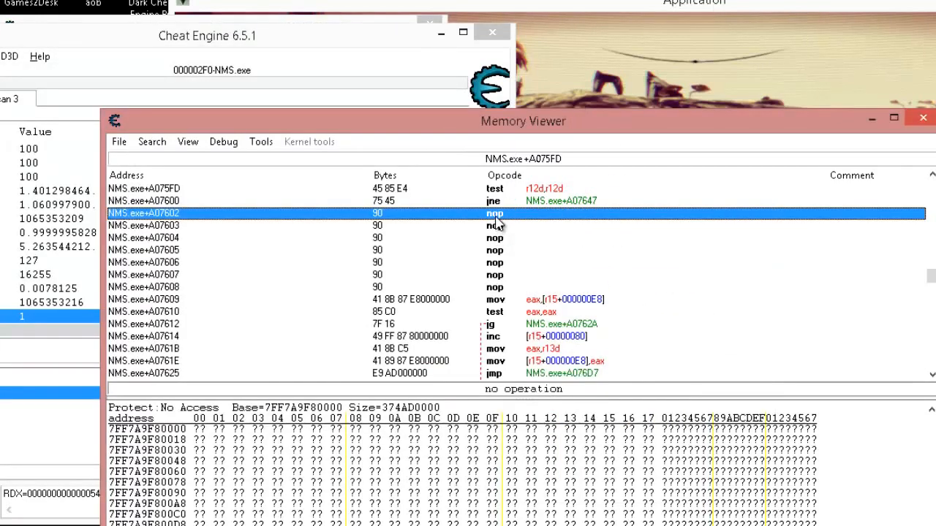
pyautogui.press('Down')
pyautogui.press('Down')
pyautogui.press('Down')
pyautogui.press('Down')
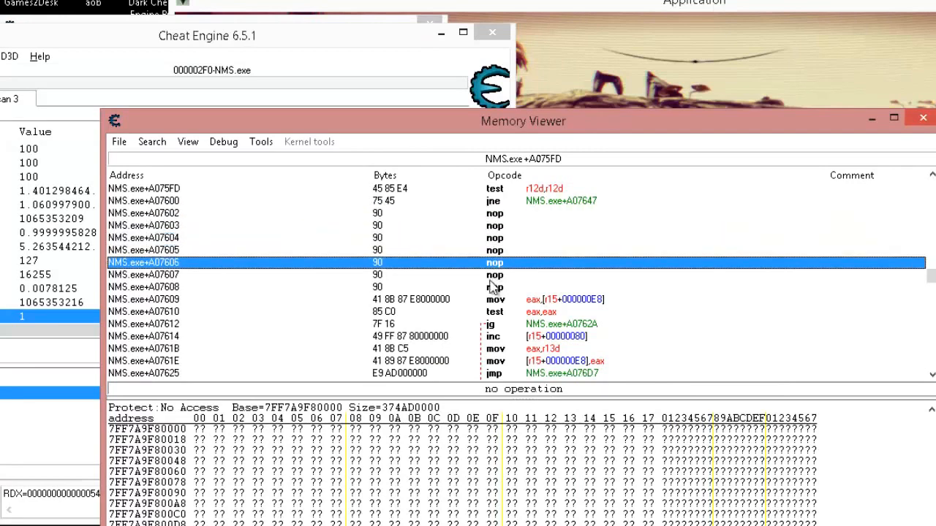
pyautogui.press('Down')
pyautogui.press('Down')
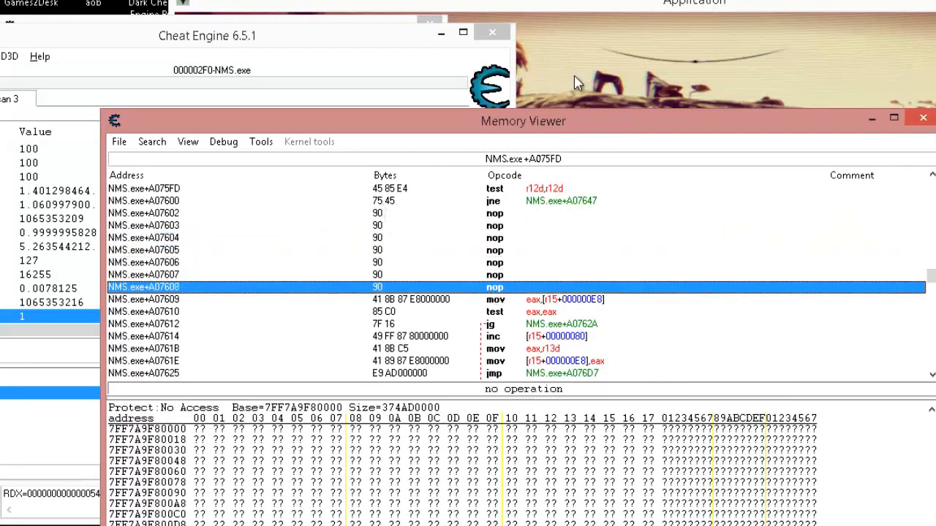
# Move the Memory Viewer aside, test the patched code in No Man's Sky, and return to Cheat Engine's Scan 1 results
pyautogui.moveTo(536, 120); pyautogui.dragTo(386, 81)
pyautogui.click(849, 154)
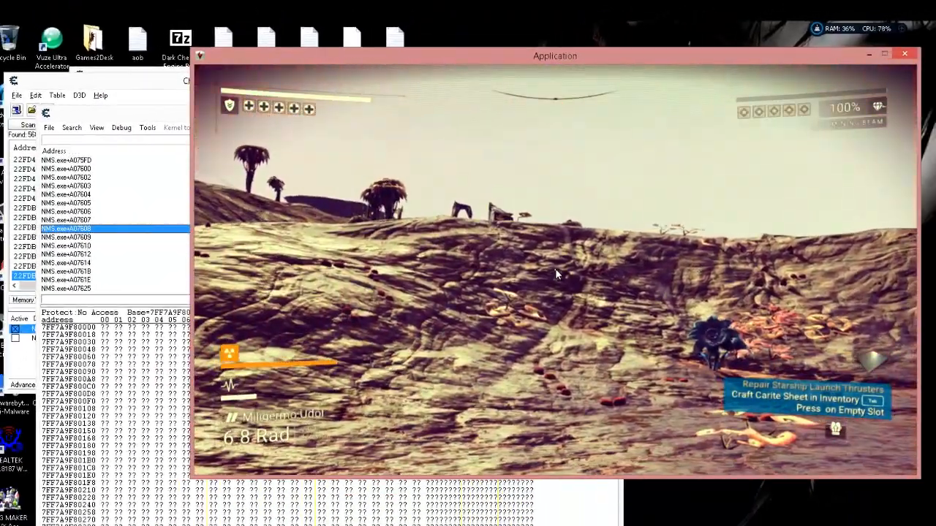
pyautogui.hotkey('alt', 'Tab')
pyautogui.click(259, 81)
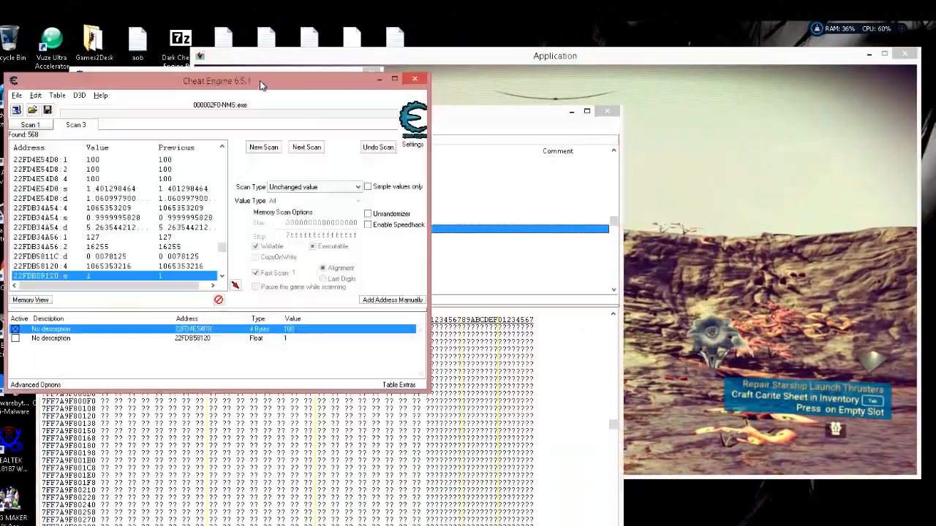
pyautogui.click(36, 159)
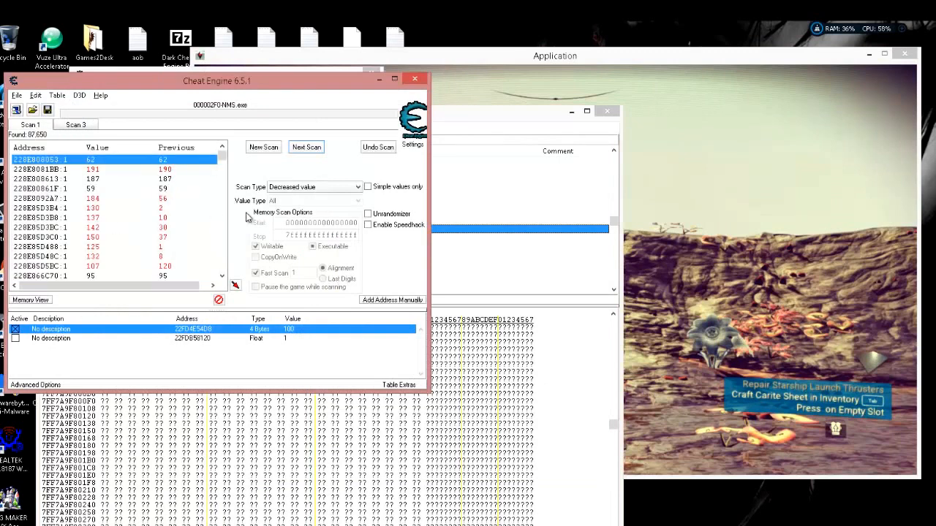
# Run two increased-value scans in Scan 1, returning to No Man's Sky between them
pyautogui.click(309, 188)
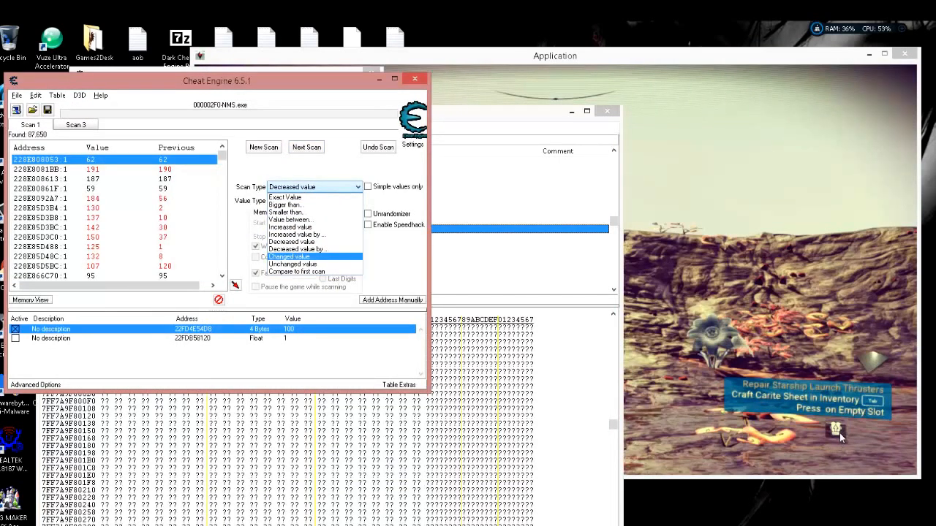
pyautogui.click(297, 226)
pyautogui.click(303, 150)
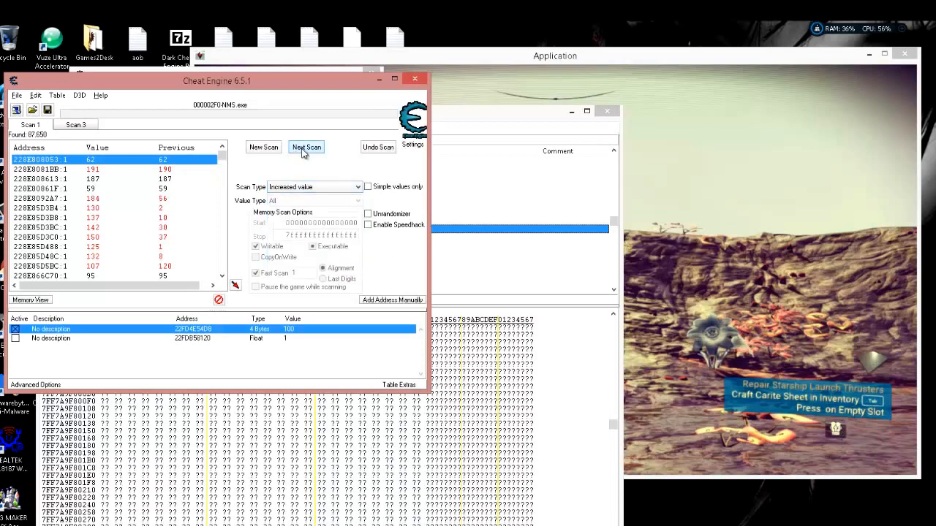
pyautogui.click(714, 224)
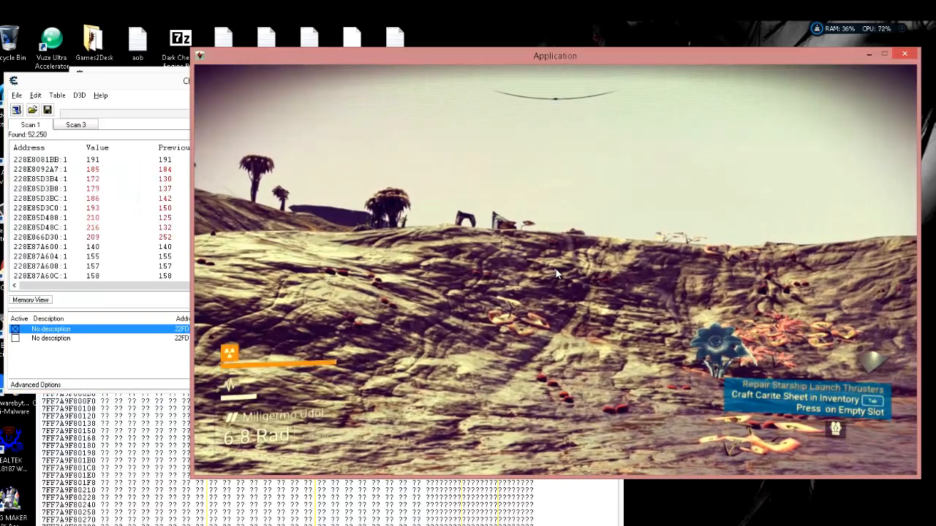
pyautogui.hotkey('alt', 'Tab')
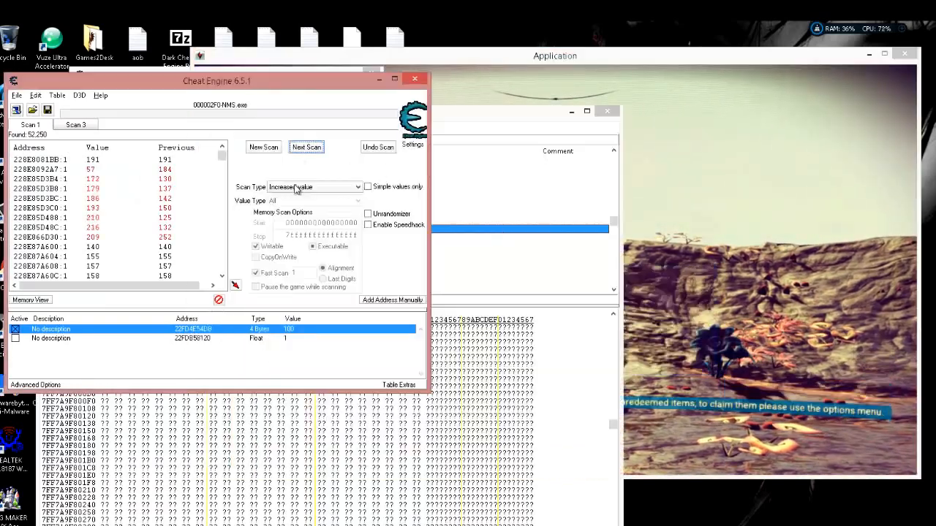
pyautogui.click(308, 149)
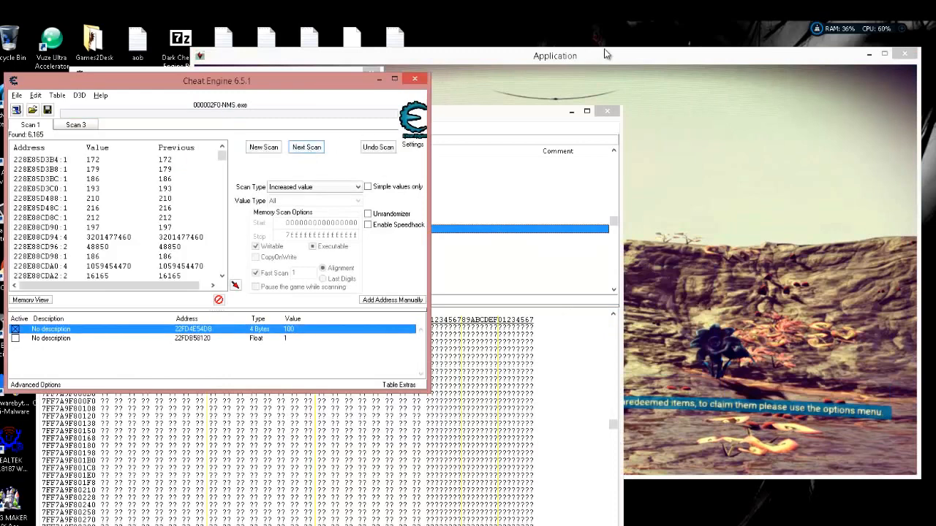
# Resume the game and run four unchanged-value scans on the Scan 1 results, and return to Cheat Engine
pyautogui.click(642, 65)
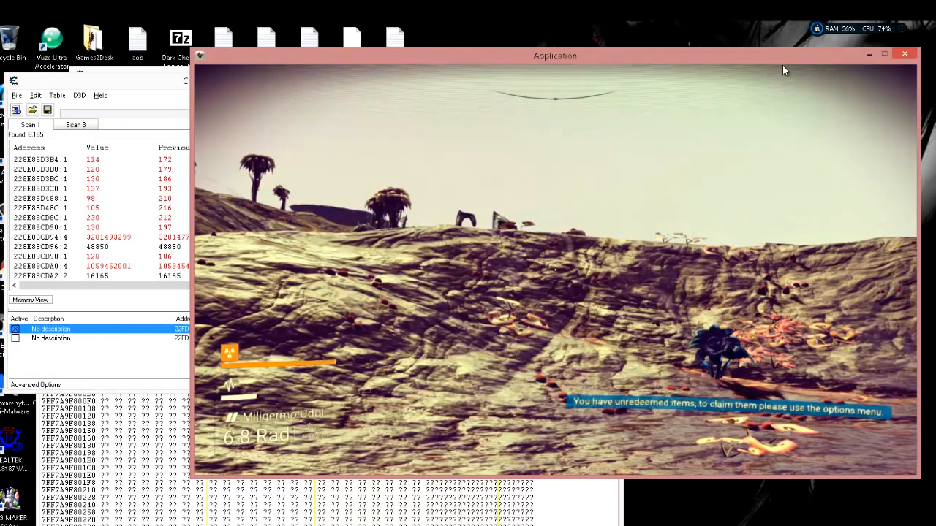
pyautogui.press('F2')
pyautogui.press('F2')
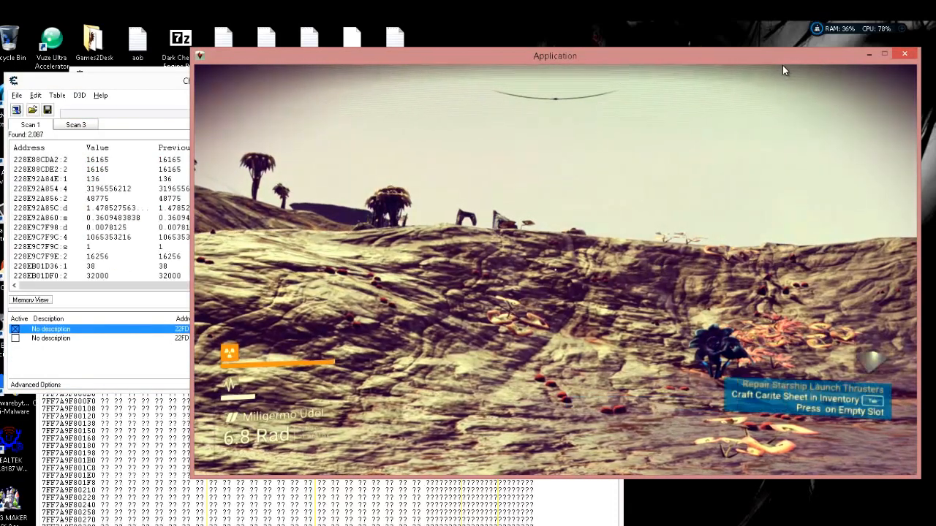
pyautogui.press('F2')
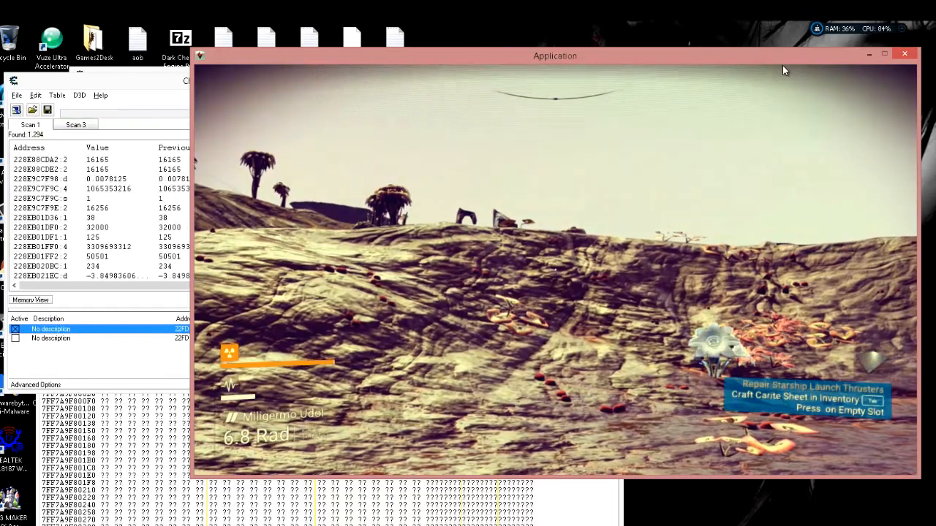
pyautogui.press('F2')
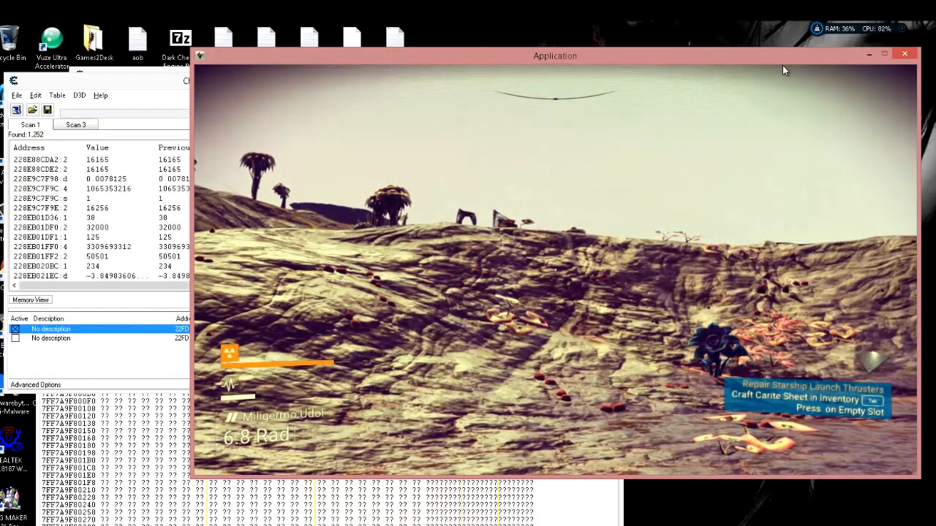
pyautogui.hotkey('alt', 'Tab')
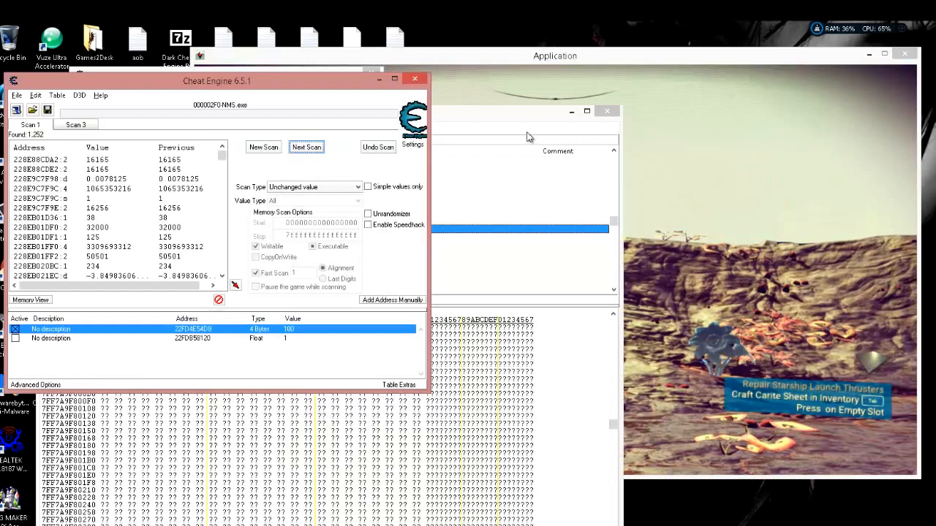
# Check the nop instructions and the opcodes writing to 22FD4E54D8, and move the character in the game before pausing it
pyautogui.click(456, 115)
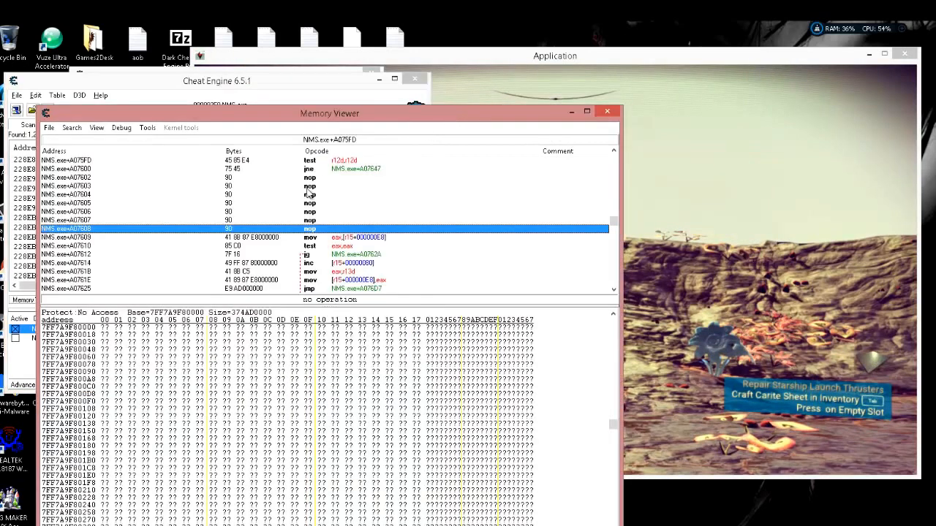
pyautogui.click(301, 69)
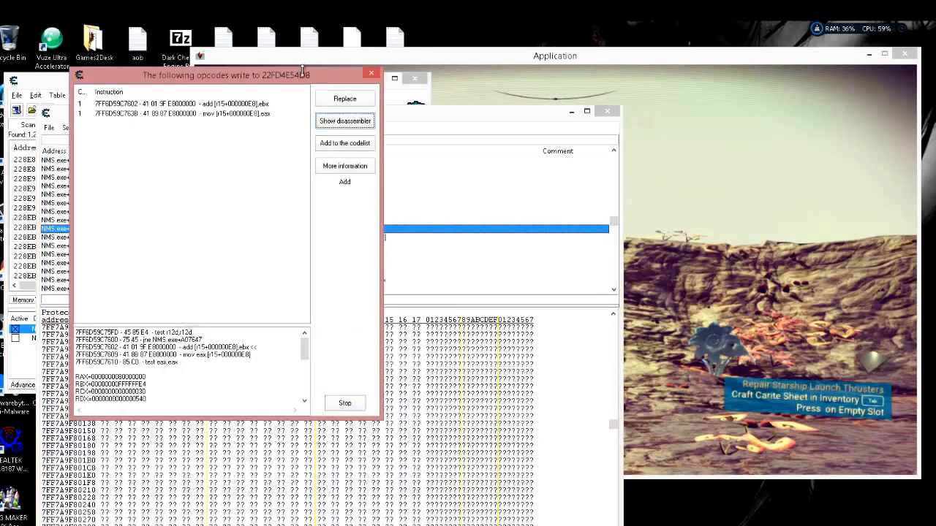
pyautogui.click(622, 57)
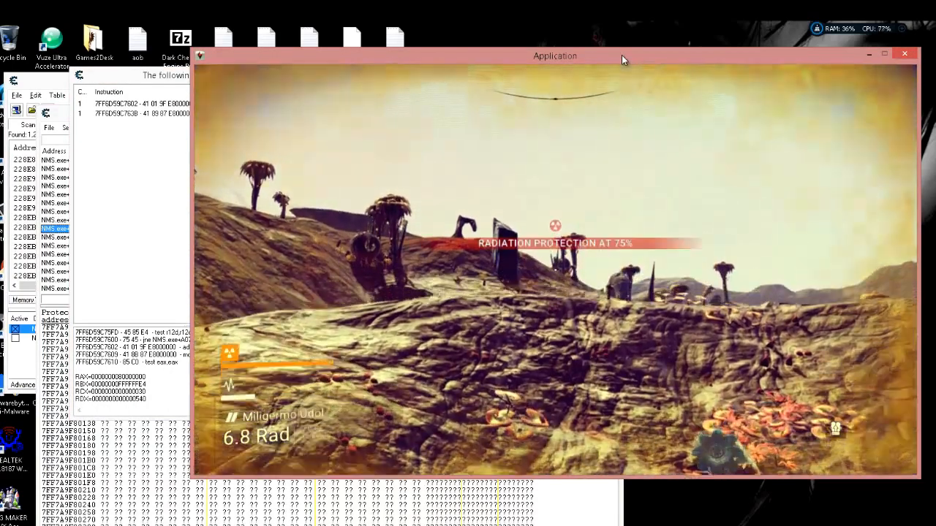
pyautogui.press('w')
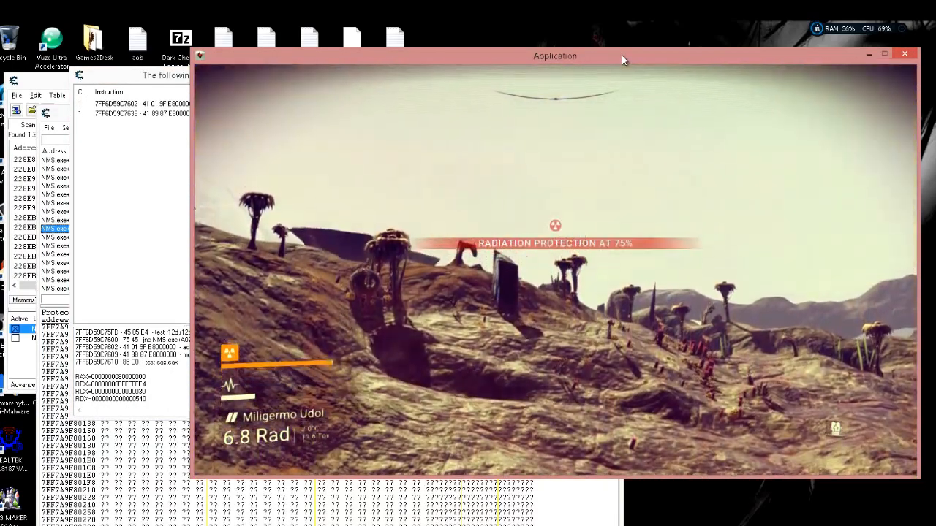
pyautogui.press('Escape')
pyautogui.hotkey('alt', 'Tab')
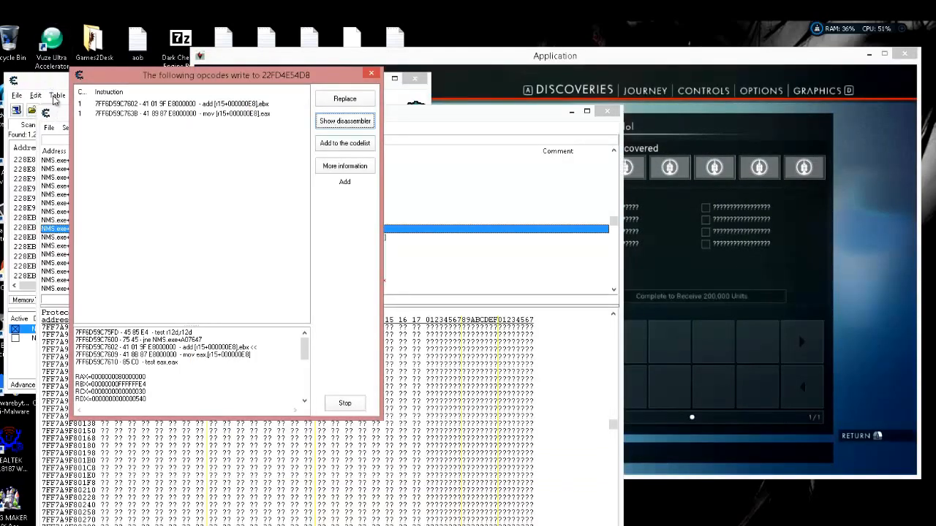
# Filter the Scan 1 results by decreased value and look through the remaining addresses
pyautogui.click(60, 79)
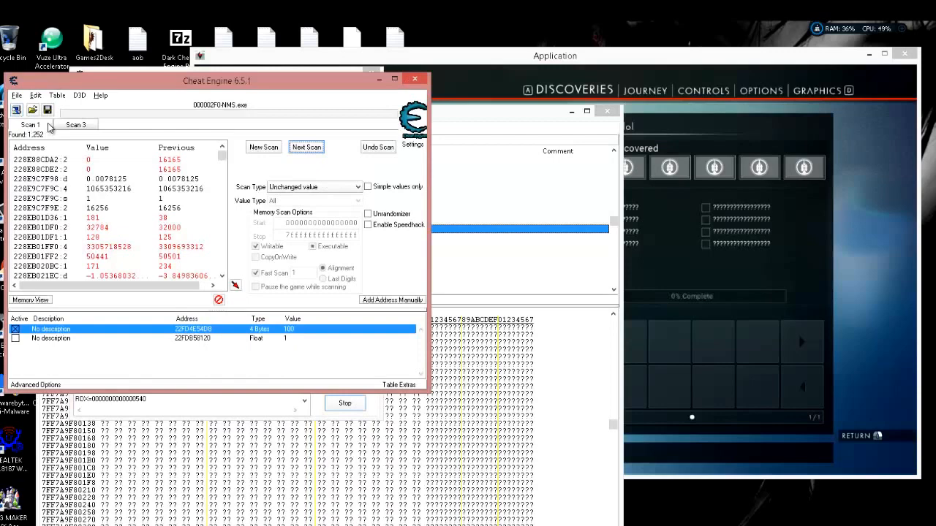
pyautogui.click(308, 188)
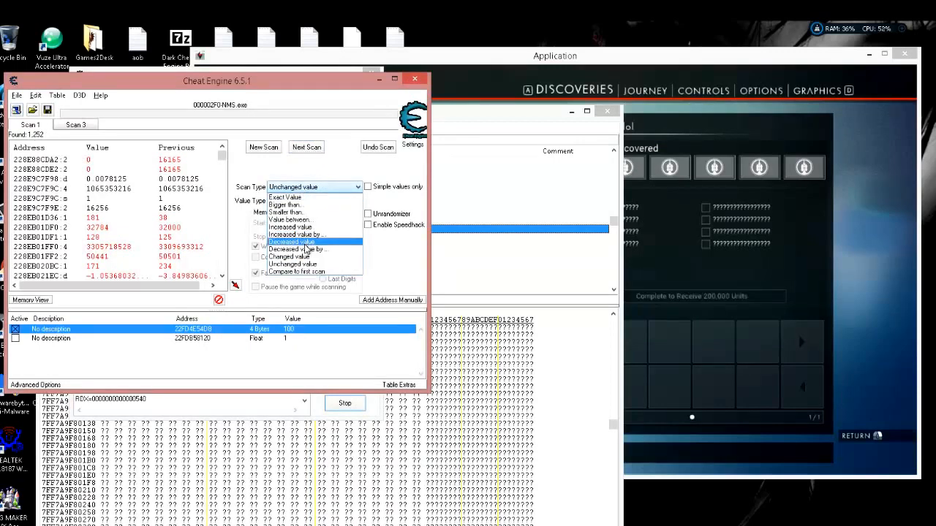
pyautogui.click(308, 247)
pyautogui.click(307, 148)
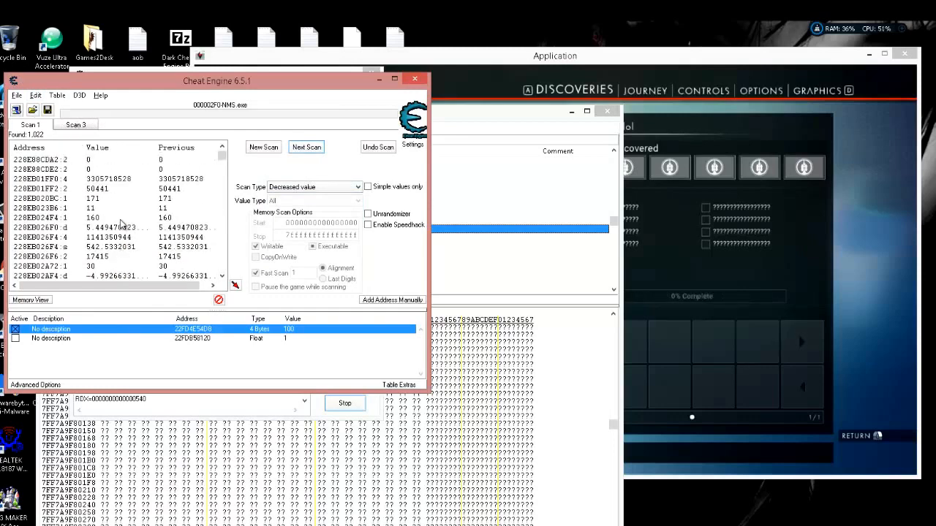
pyautogui.scroll(-3, 122, 224)
pyautogui.scroll(3, 121, 224)
pyautogui.scroll(-6, 121, 225)
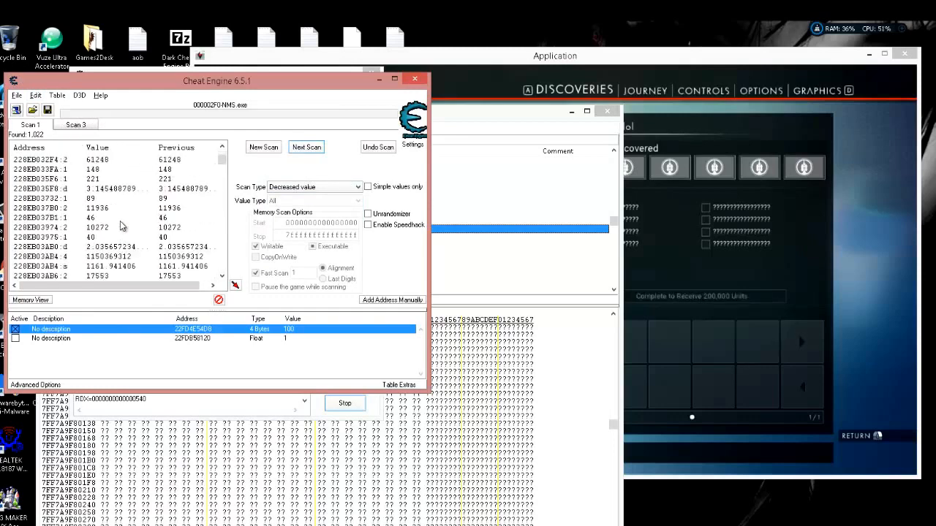
pyautogui.scroll(-5, 120, 227)
pyautogui.scroll(10, 120, 229)
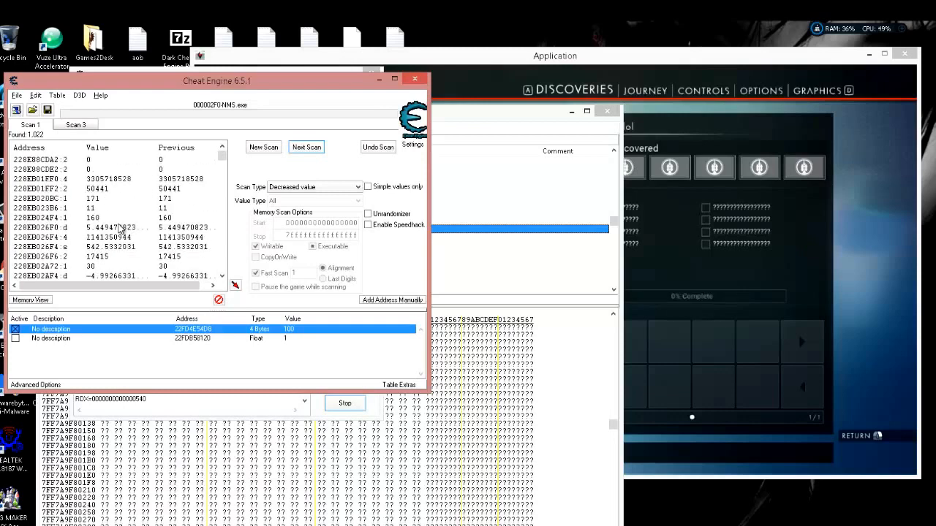
# Unfreeze address 22FD4E54D8 in the address list and test the patched code alone in No Man's Sky
pyautogui.click(74, 125)
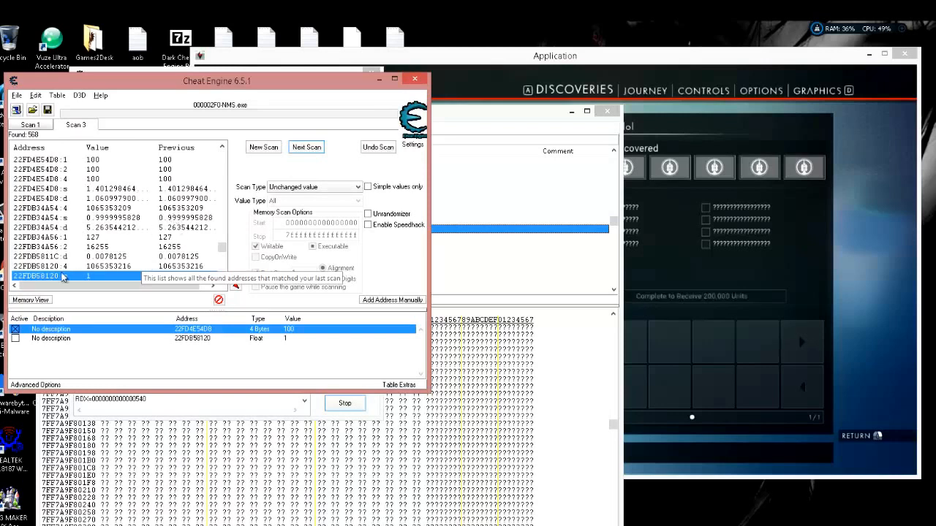
pyautogui.click(16, 331)
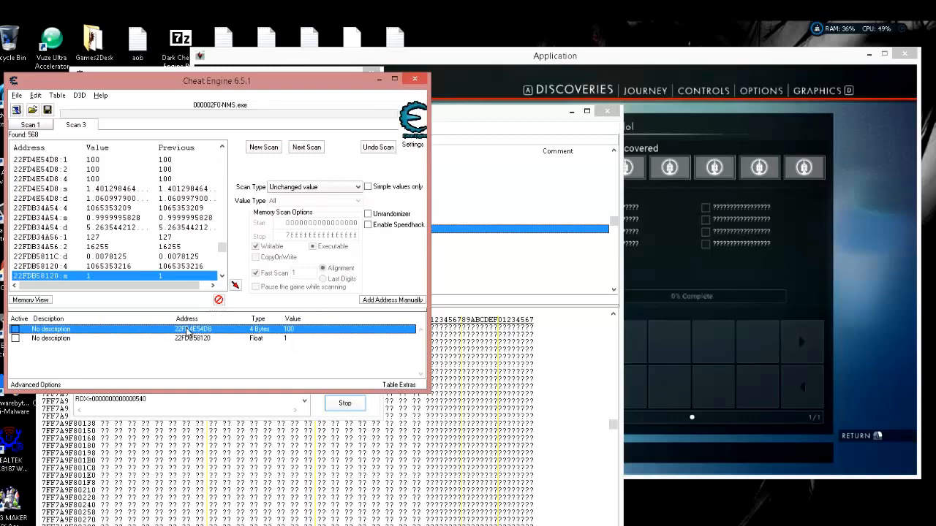
pyautogui.click(475, 117)
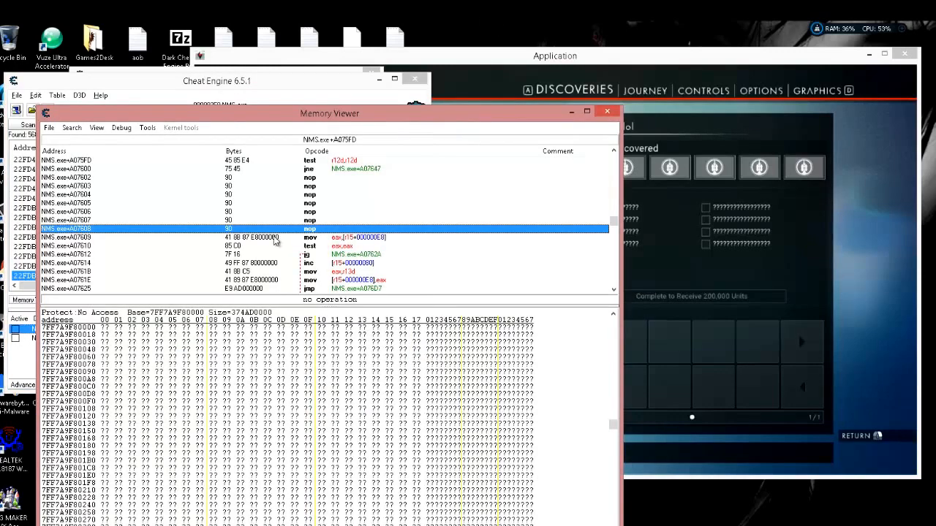
pyautogui.click(613, 67)
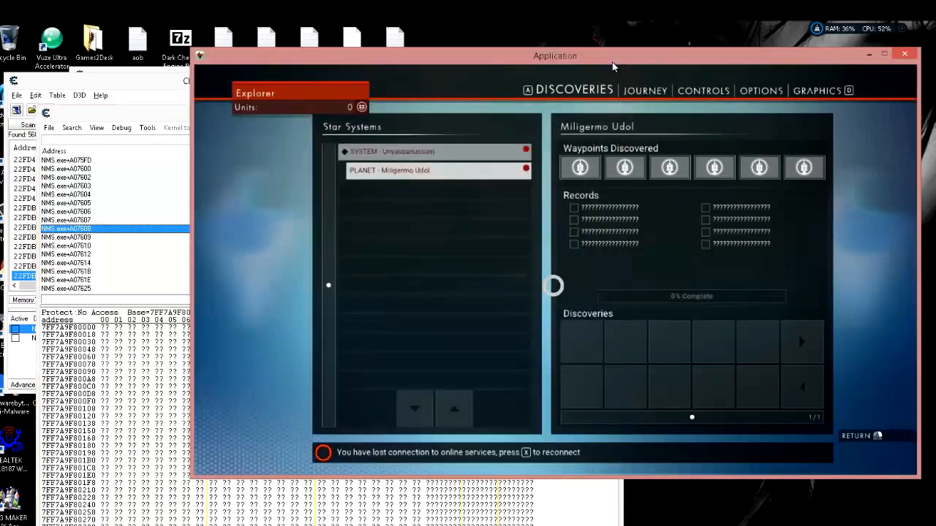
pyautogui.press('Escape')
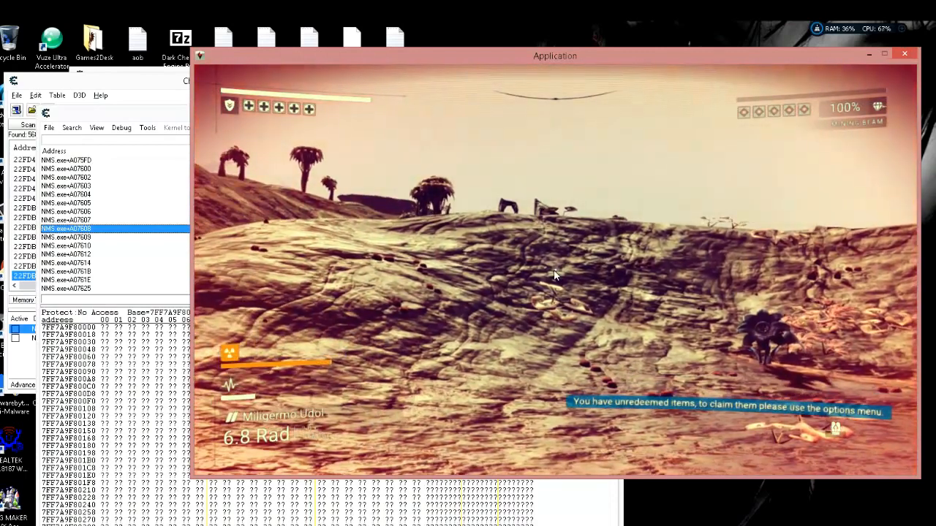
pyautogui.hotkey('alt', 'Tab')
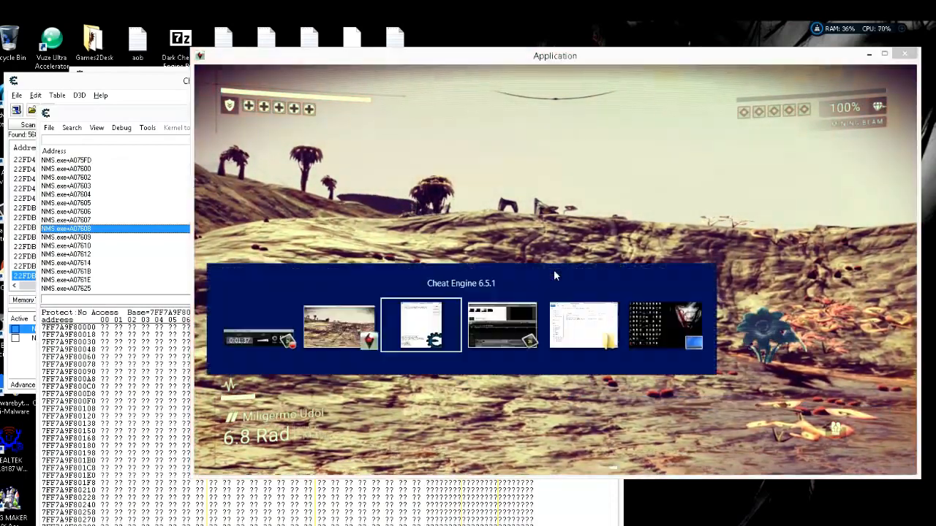
# Return to Scan 1 in Cheat Engine and filter its results by increased value
pyautogui.click(83, 88)
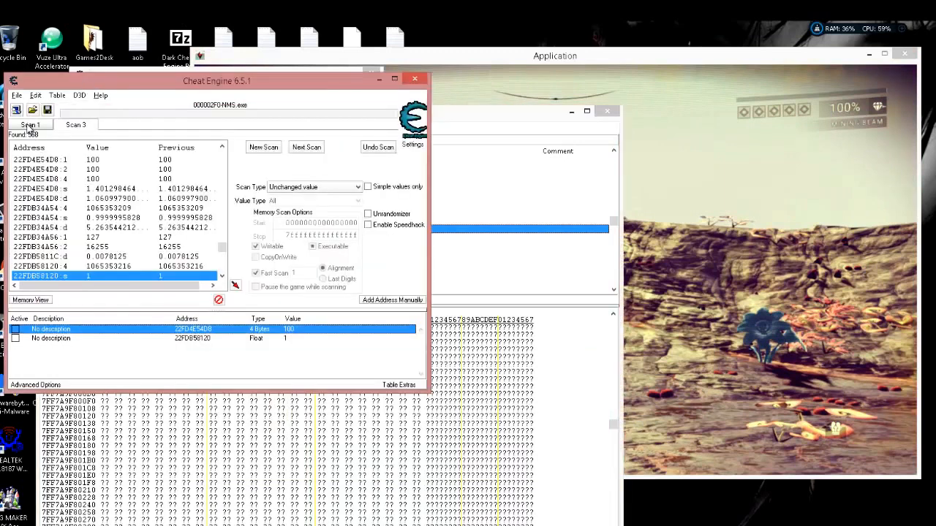
pyautogui.click(29, 126)
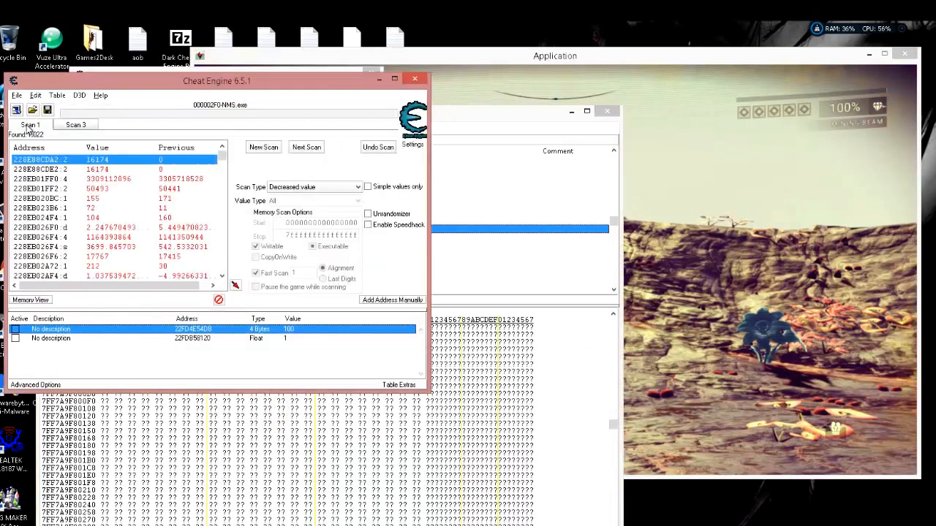
pyautogui.click(307, 188)
pyautogui.click(292, 234)
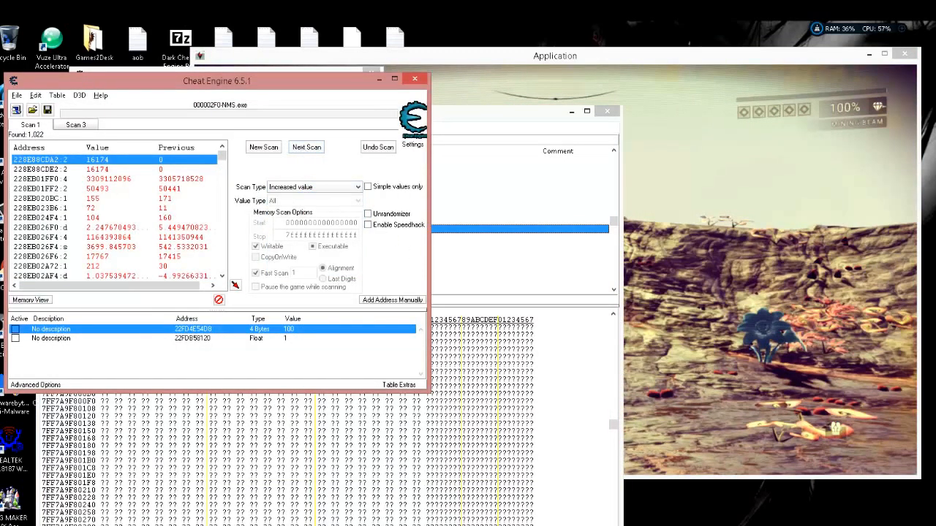
pyautogui.click(299, 151)
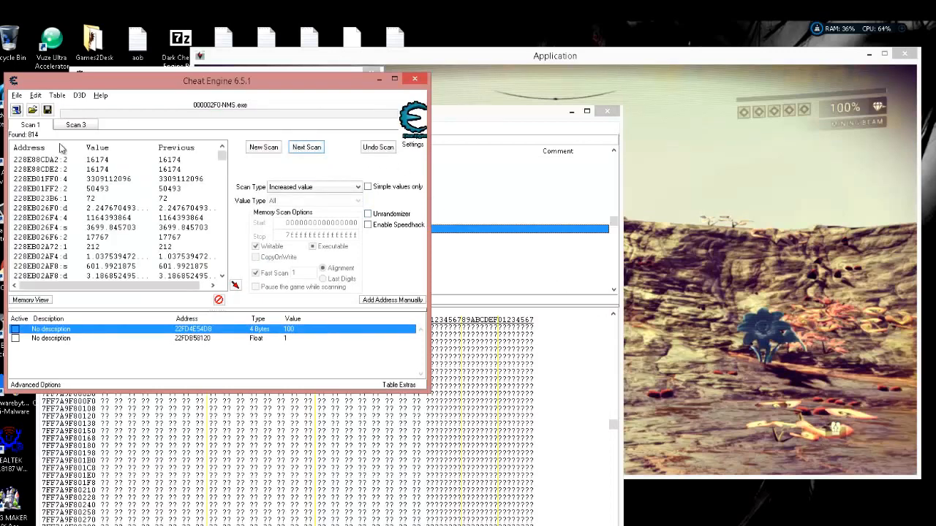
# Repeat the increased-value scan in Scan 1 twice more, letting the game run before each one
pyautogui.click(737, 257)
pyautogui.hotkey('alt', 'Tab')
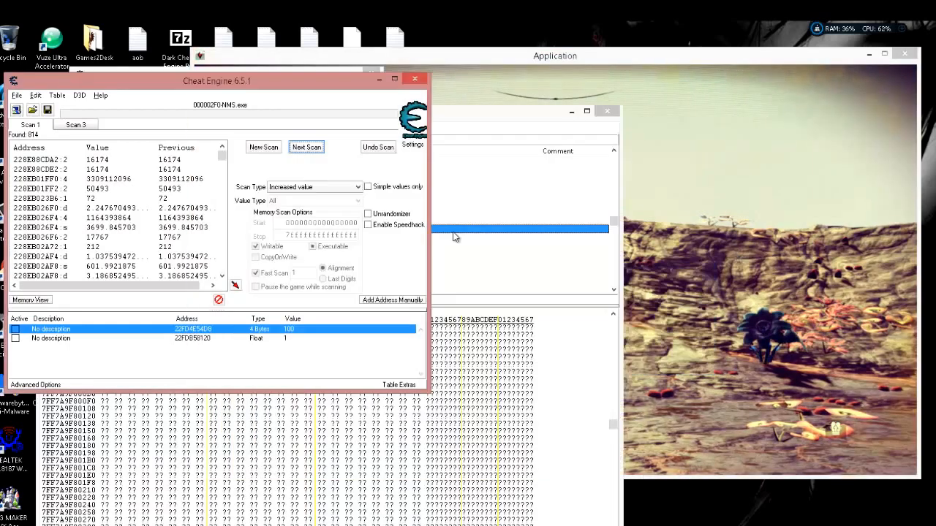
pyautogui.click(310, 150)
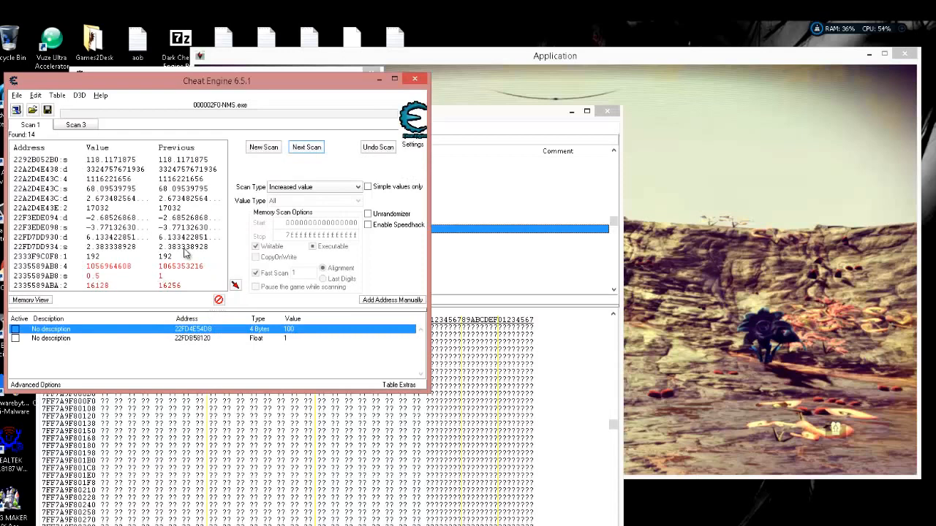
pyautogui.click(810, 231)
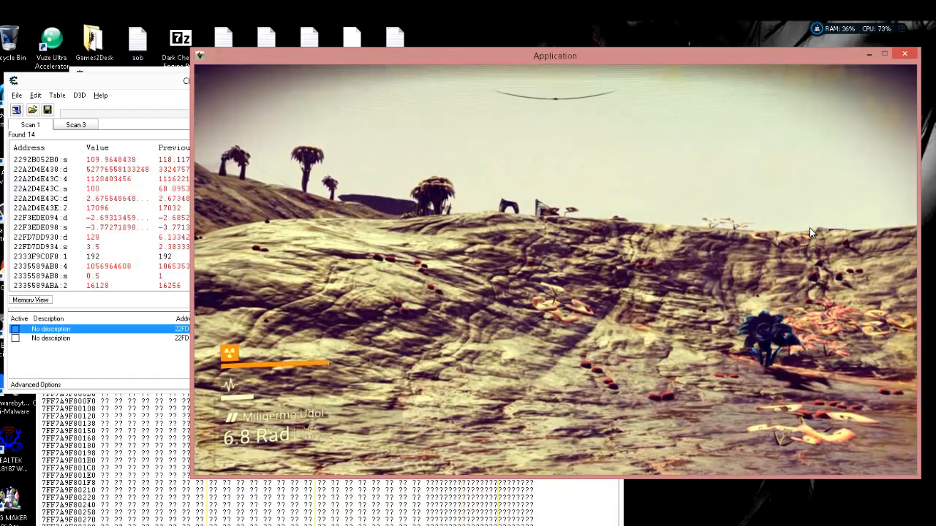
pyautogui.hotkey('alt', 'Tab')
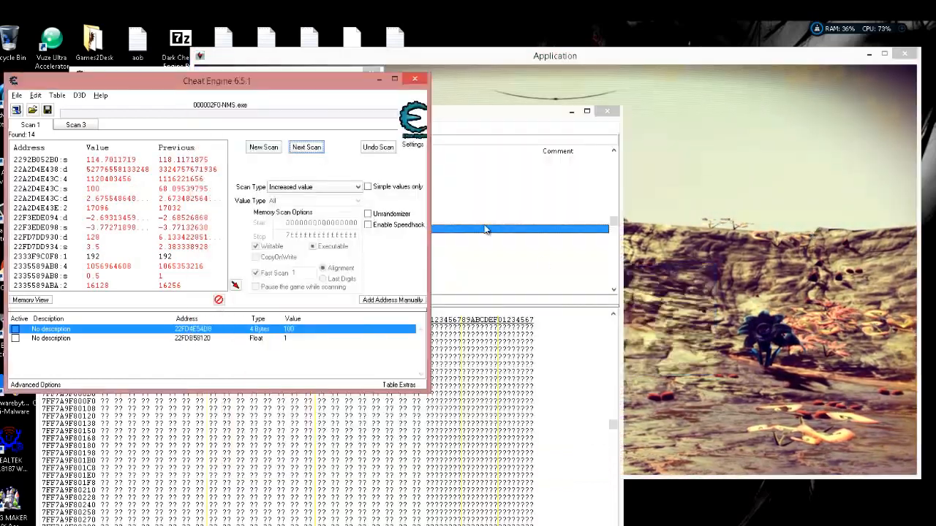
pyautogui.click(307, 147)
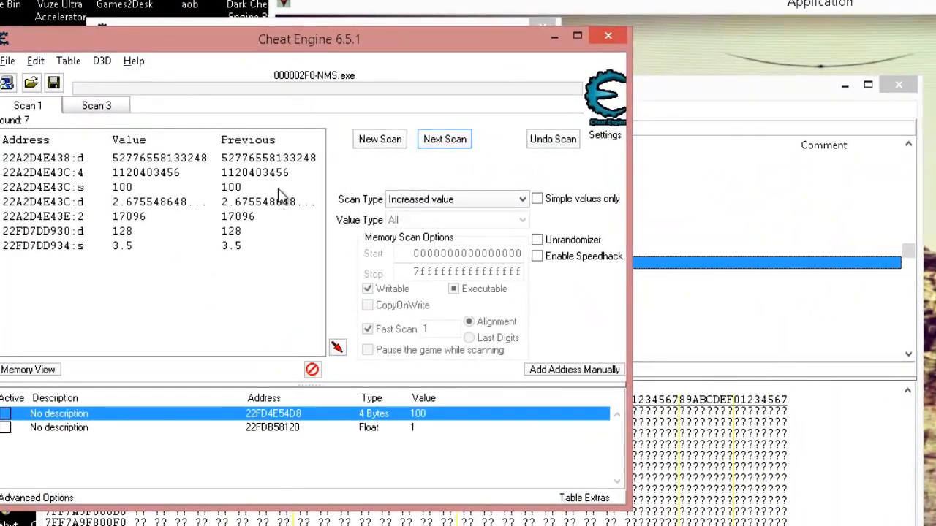
# Add the float results 22A2D4E43C and 22FD7DD934 from Scan 1 to the address list
pyautogui.doubleClick(64, 189)
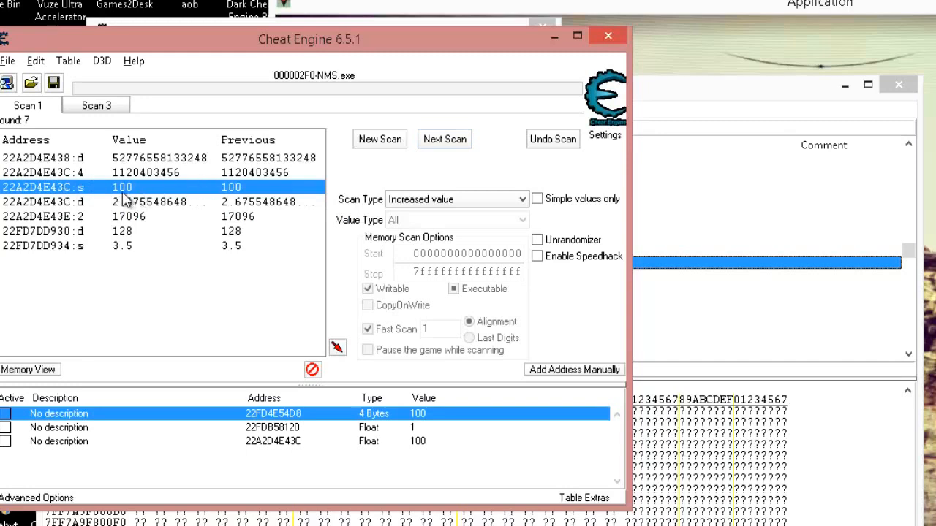
pyautogui.click(64, 248)
pyautogui.doubleClick(65, 248)
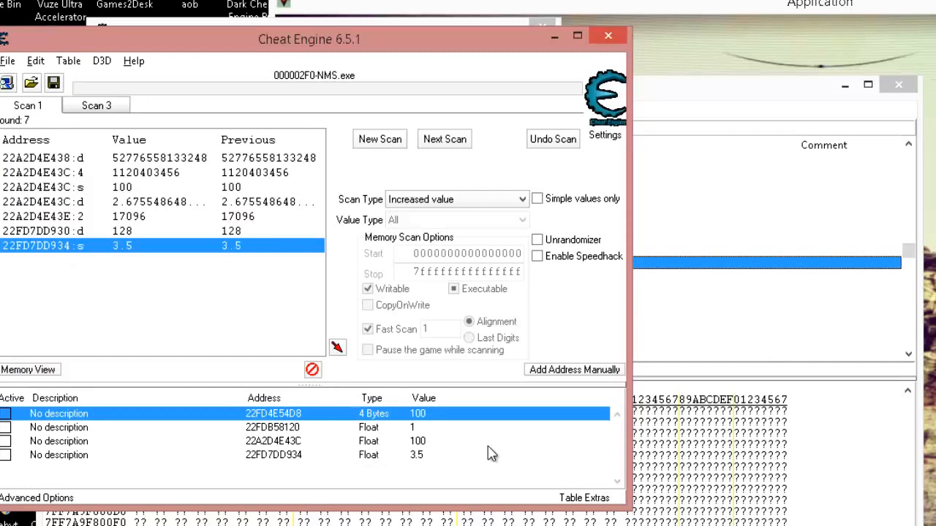
# Try freezing address 22A2D4E43C and test it in No Man's Sky, checking its value in Cheat Engine between jetpack bursts
pyautogui.click(6, 442)
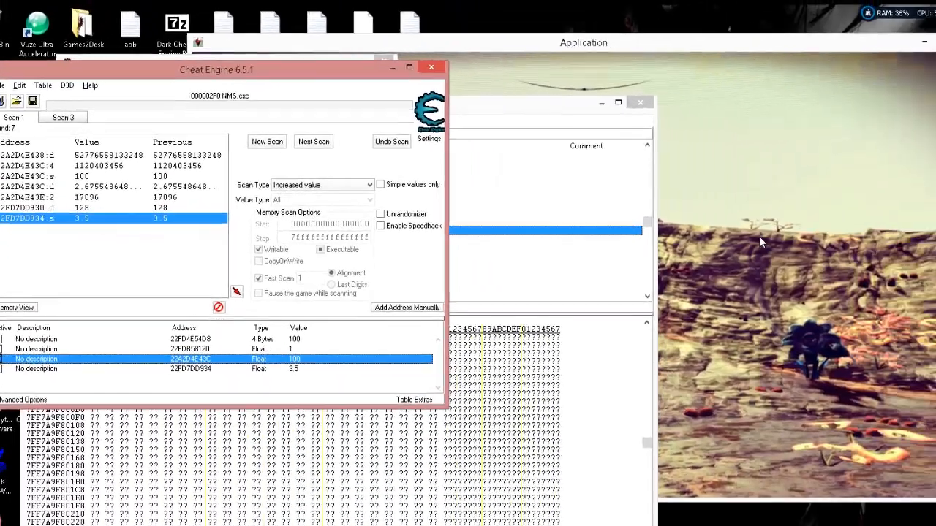
pyautogui.click(929, 254)
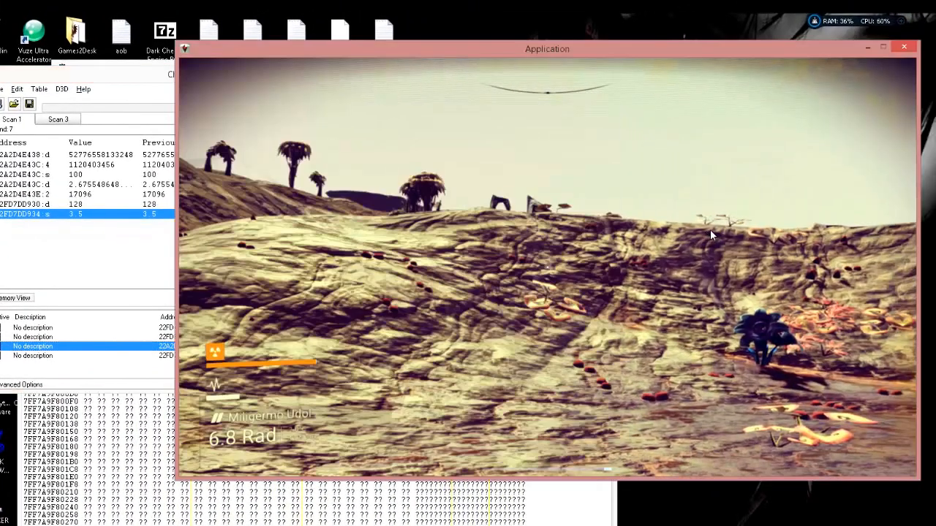
pyautogui.press('w')
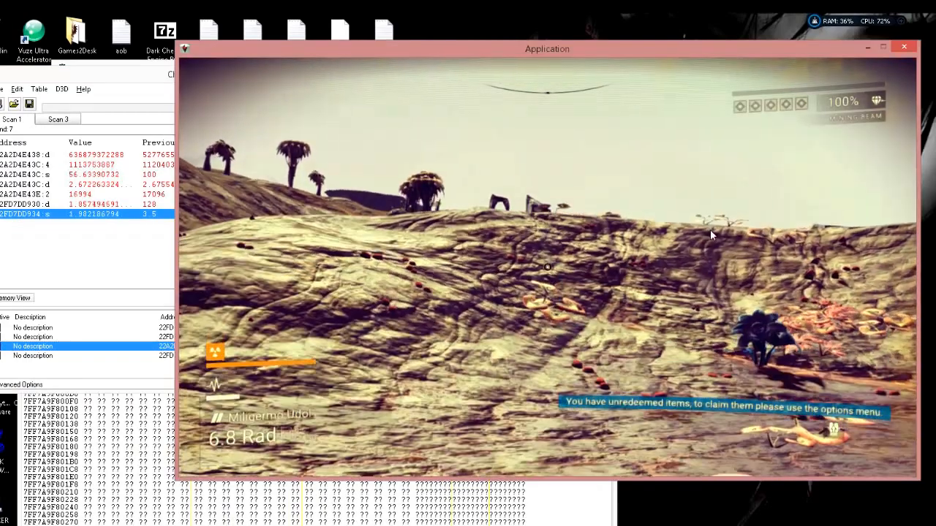
pyautogui.hotkey('alt', 'Tab')
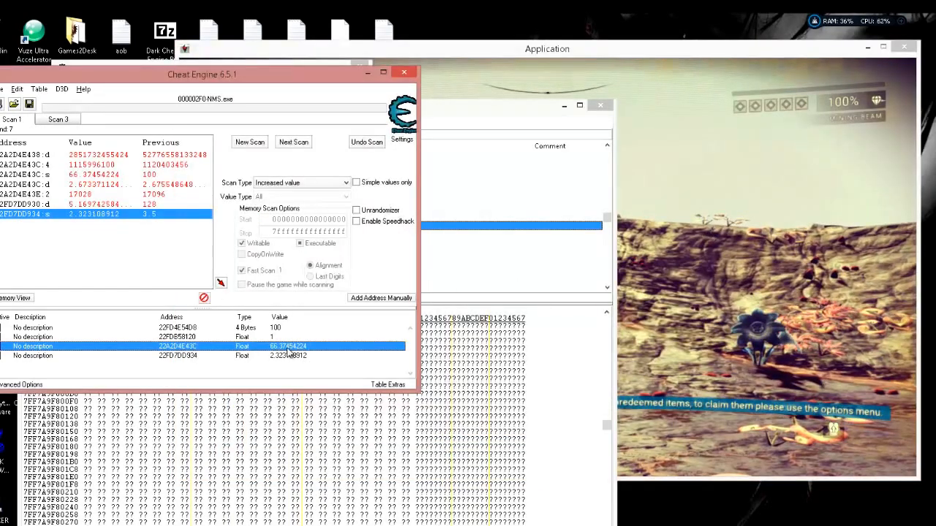
pyautogui.click(703, 329)
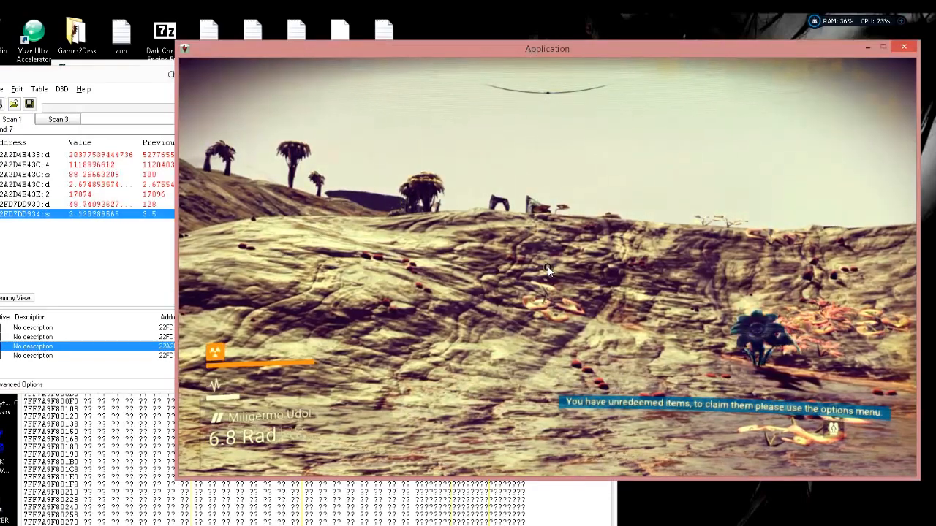
pyautogui.hotkey('alt', 'Tab')
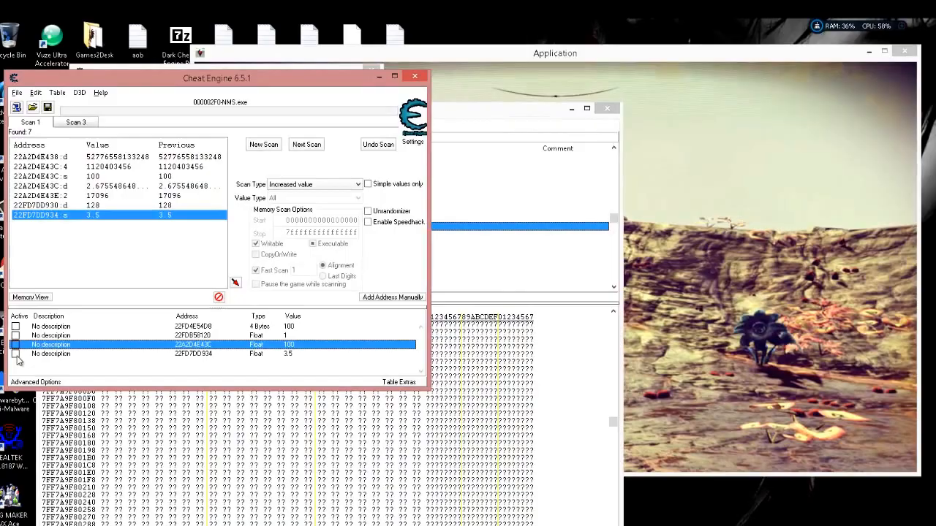
# Try freezing address 22FD7DD934 in the address list and test it by jetpacking in No Man's Sky
pyautogui.click(16, 355)
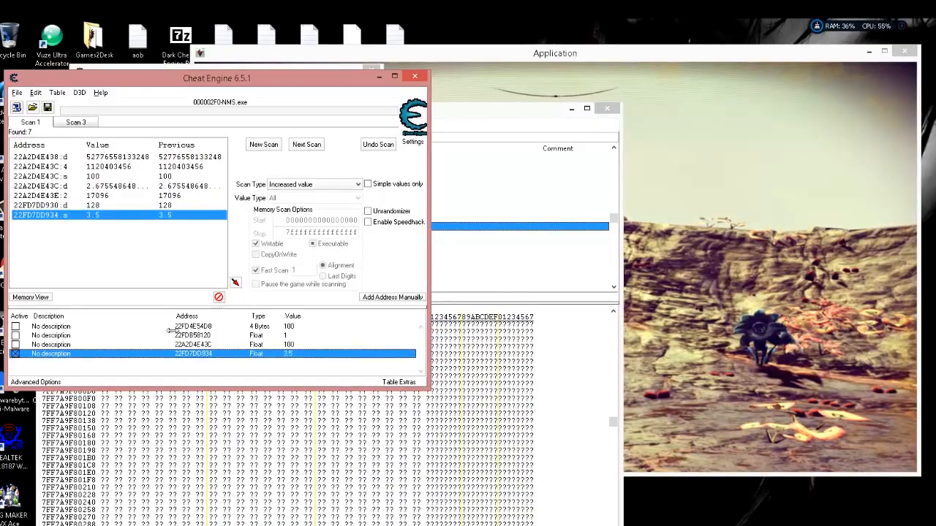
pyautogui.click(817, 226)
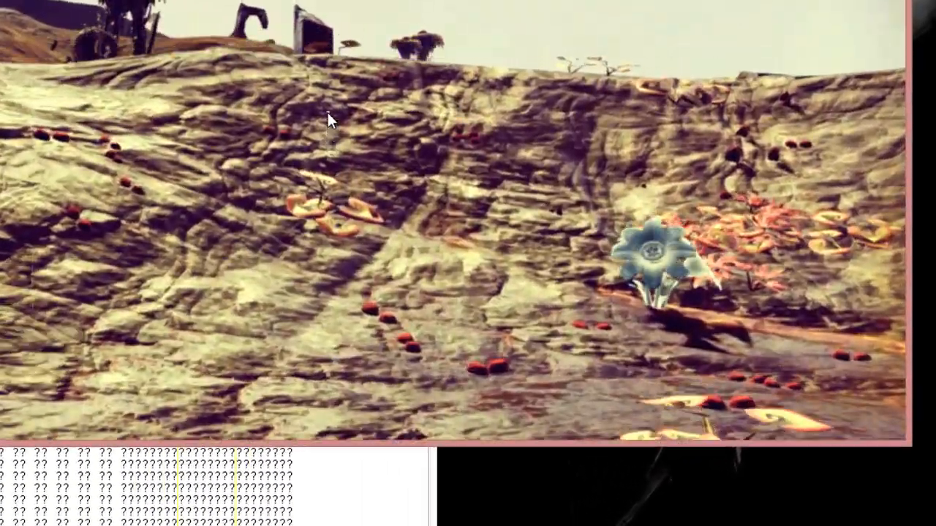
pyautogui.press('space')
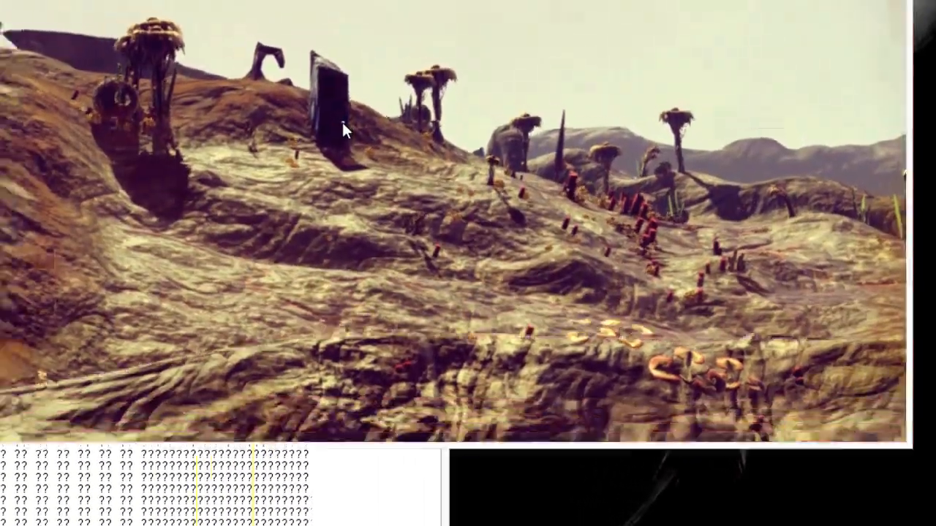
pyautogui.hotkey('alt', 'Tab')
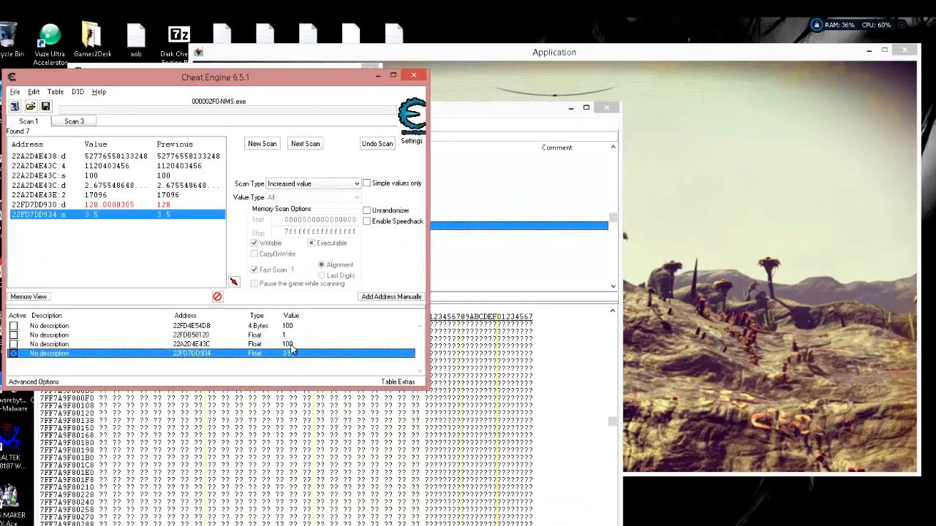
pyautogui.click(627, 318)
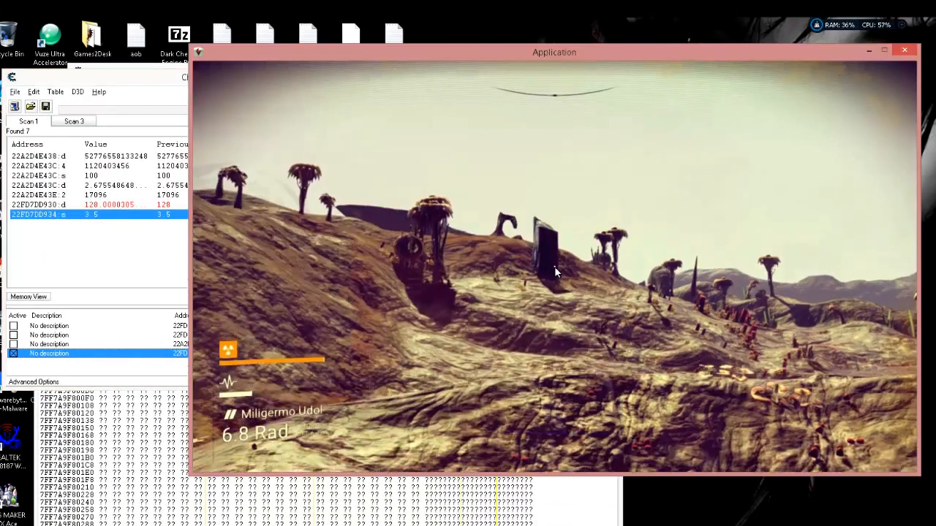
pyautogui.press('space')
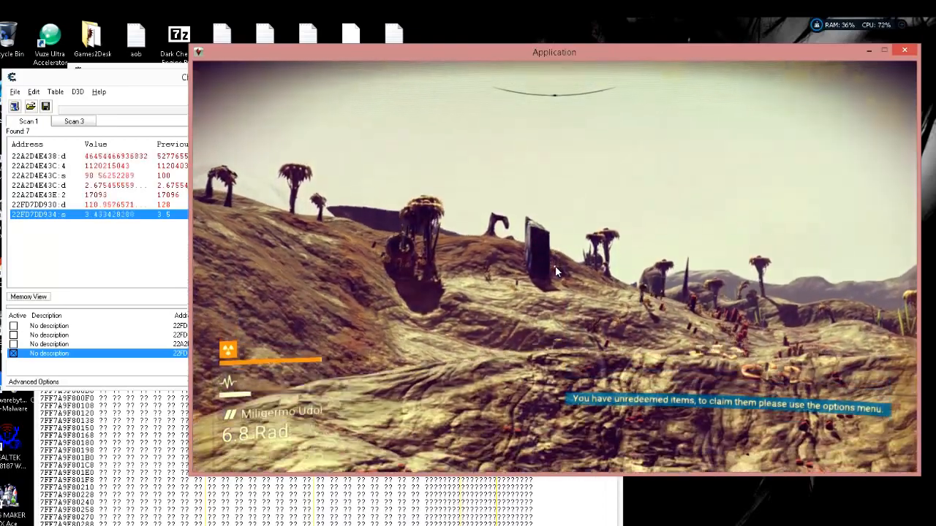
pyautogui.hotkey('alt', 'Tab')
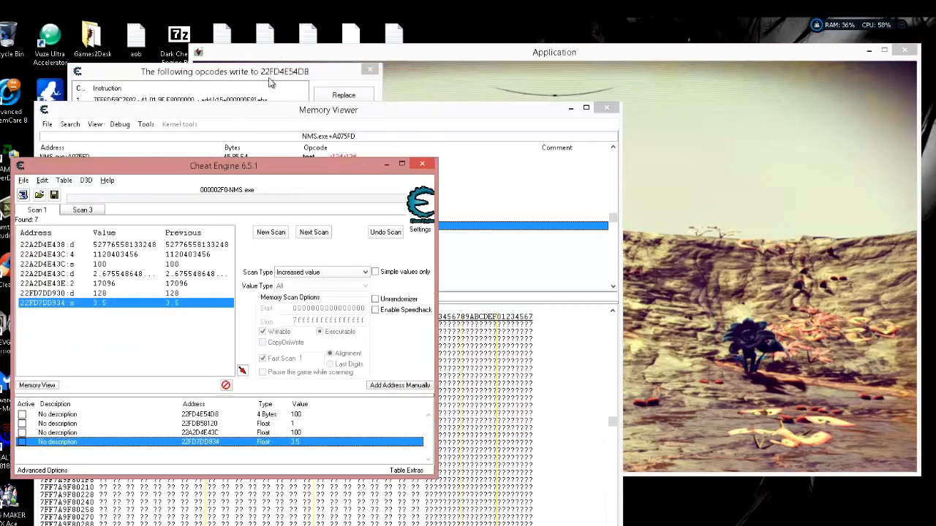
# Stop logging the opcodes that write to 22FD4E54D8 and close that log
pyautogui.click(270, 83)
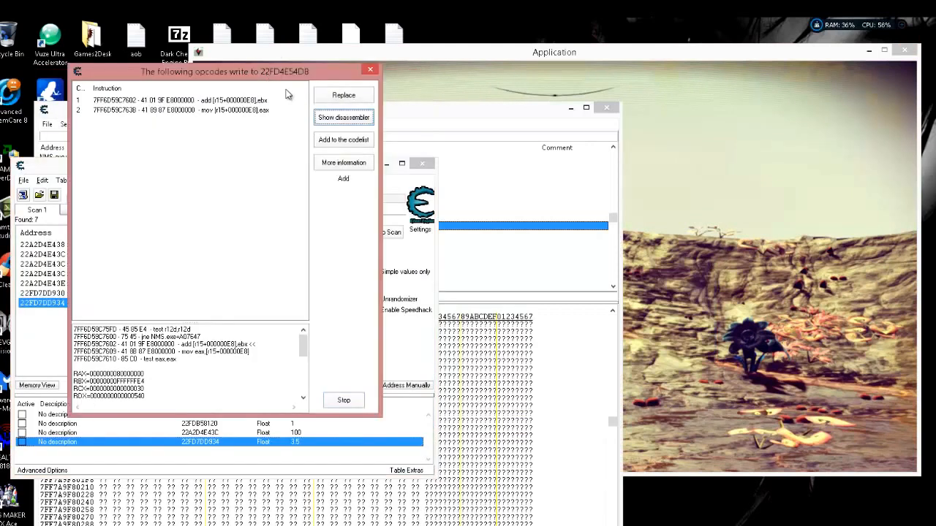
pyautogui.click(342, 399)
pyautogui.click(361, 400)
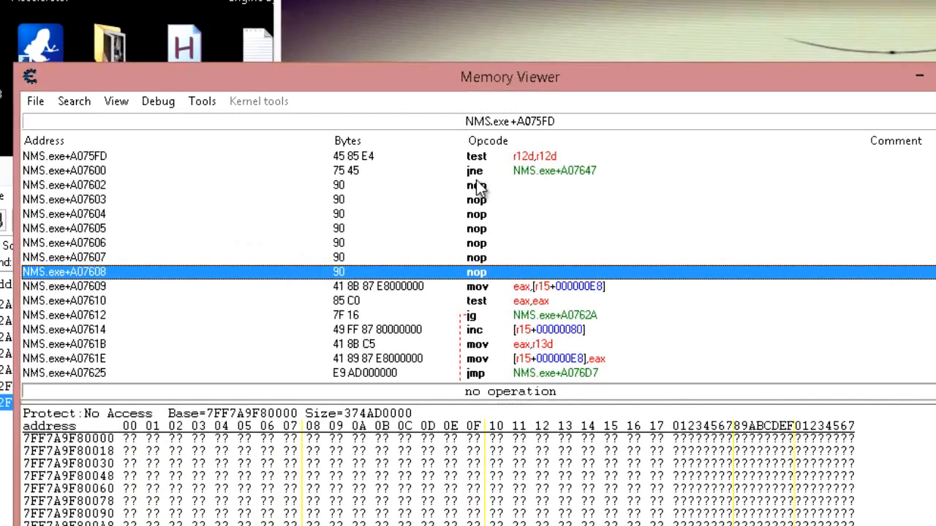
# Restore the original add instruction at NMS.exe+A07602 in place of the nop bytes
pyautogui.click(476, 184)
pyautogui.rightClick(476, 184)
pyautogui.click(564, 267)
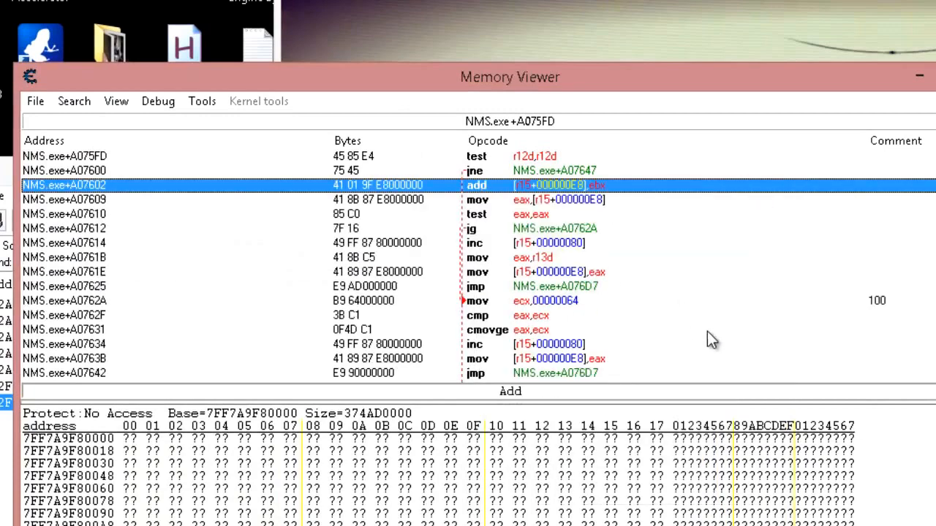
pyautogui.scroll(3, 664, 298)
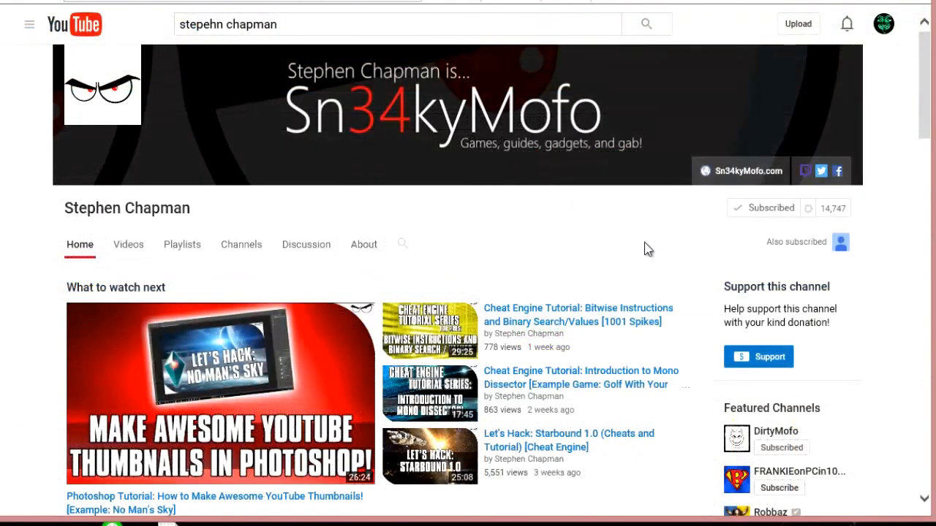
# Switch to the Cheat Engine tutorial channel on YouTube and open its list of videos
pyautogui.scroll(-1, 645, 243)
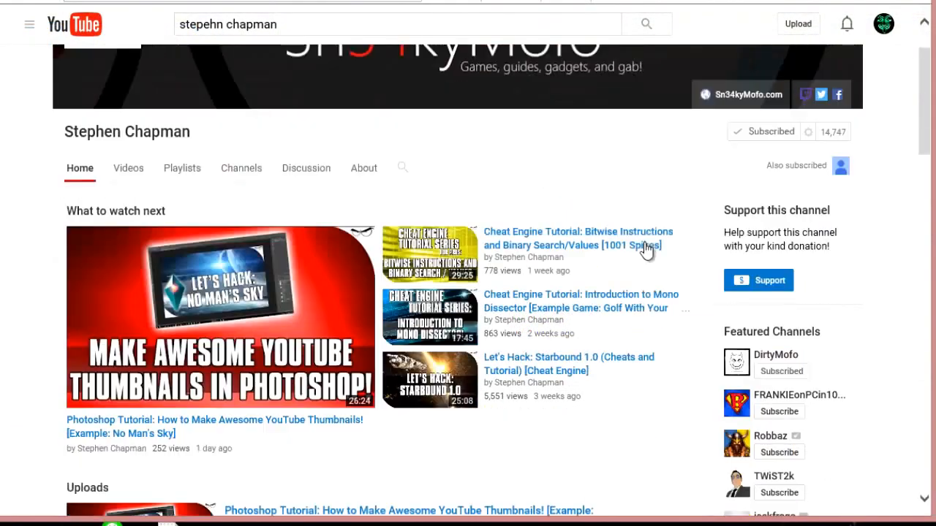
pyautogui.scroll(1, 645, 243)
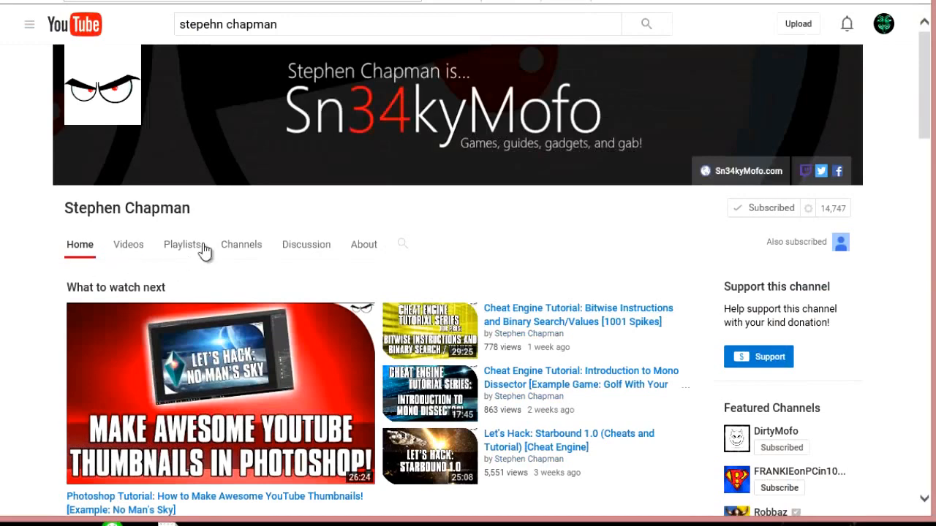
pyautogui.click(127, 247)
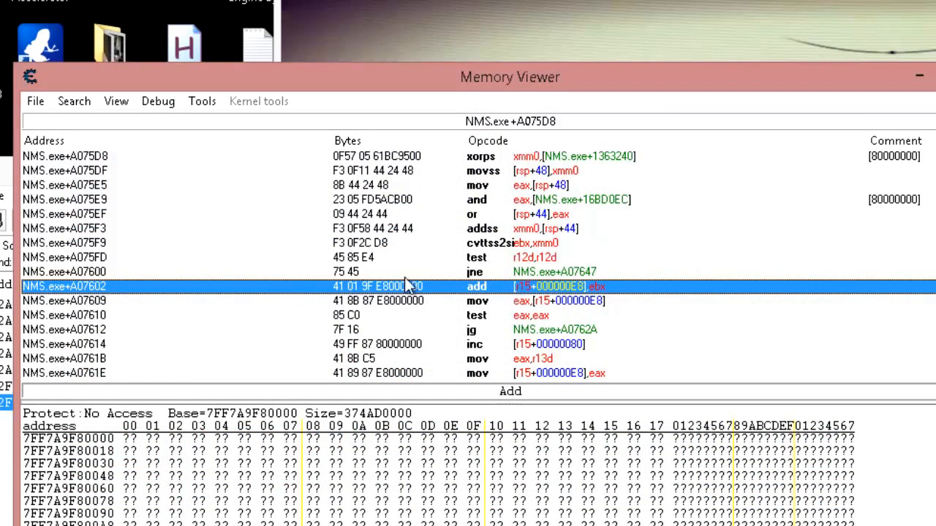
# Return to Cheat Engine's Memory Viewer and copy the address and bytes of the add instruction at NMS.exe+A07602, without its opcode
pyautogui.rightClick(490, 289)
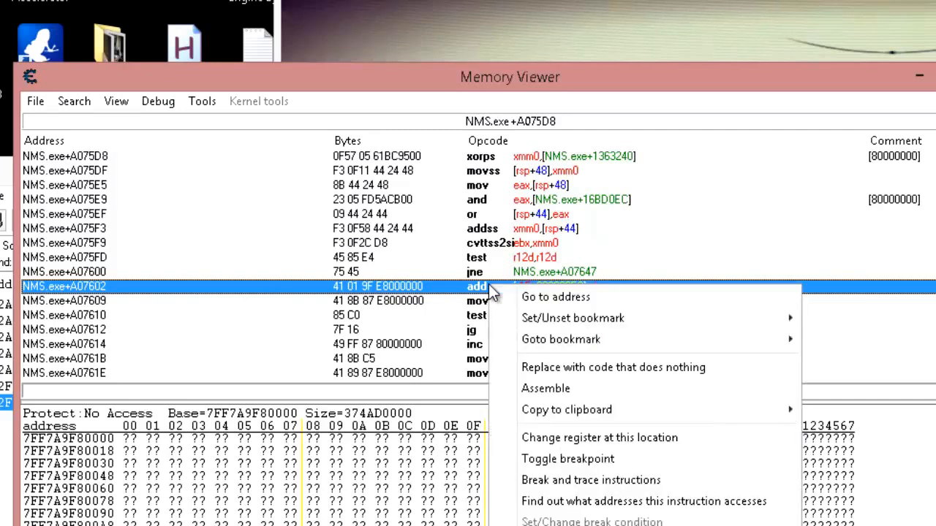
pyautogui.moveTo(522, 412)
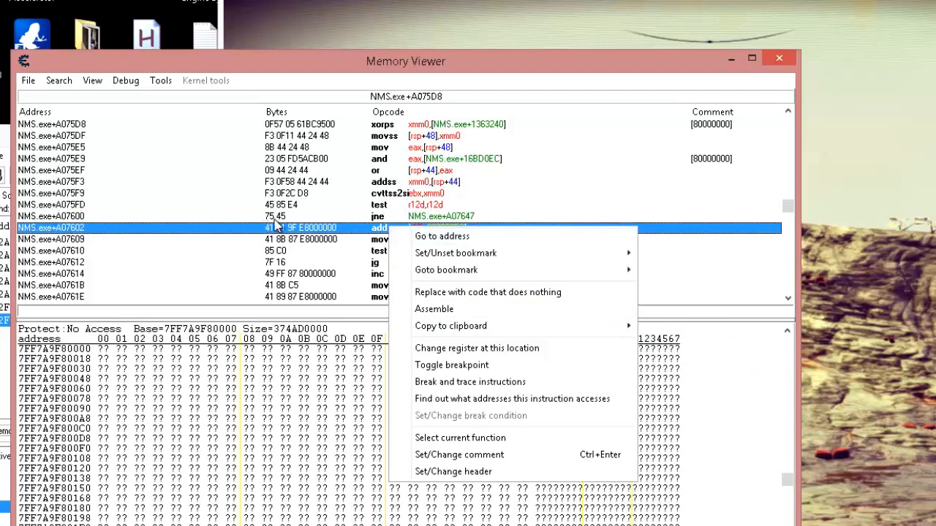
pyautogui.moveTo(471, 331)
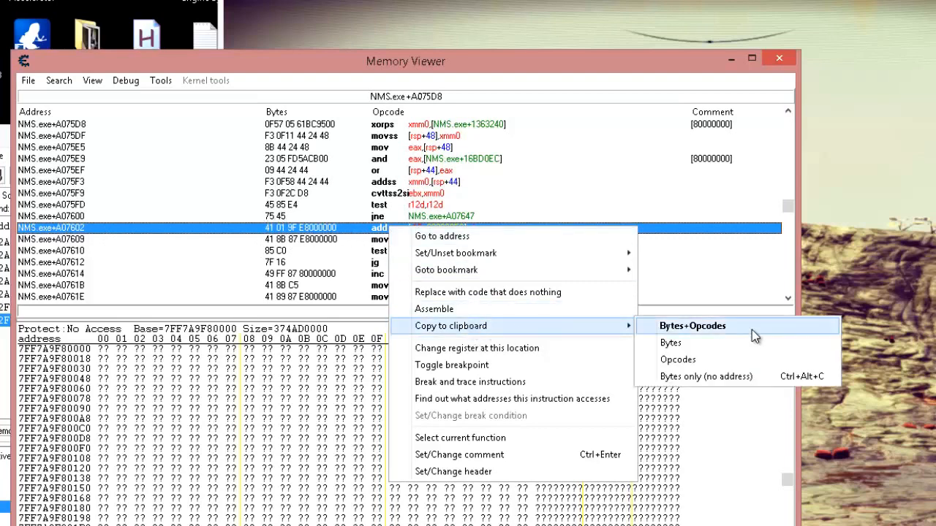
pyautogui.click(670, 343)
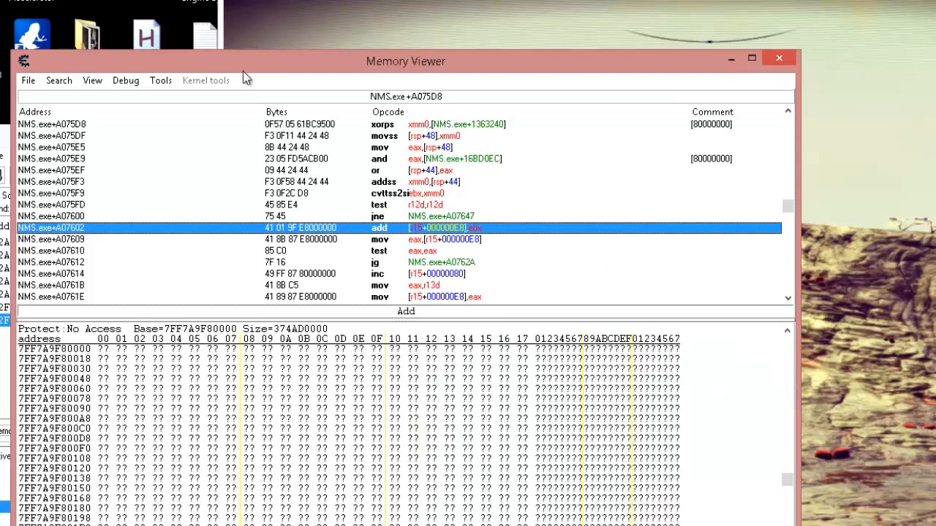
# Start an Auto Assemble script from the Cheat Table framework code template
pyautogui.click(161, 80)
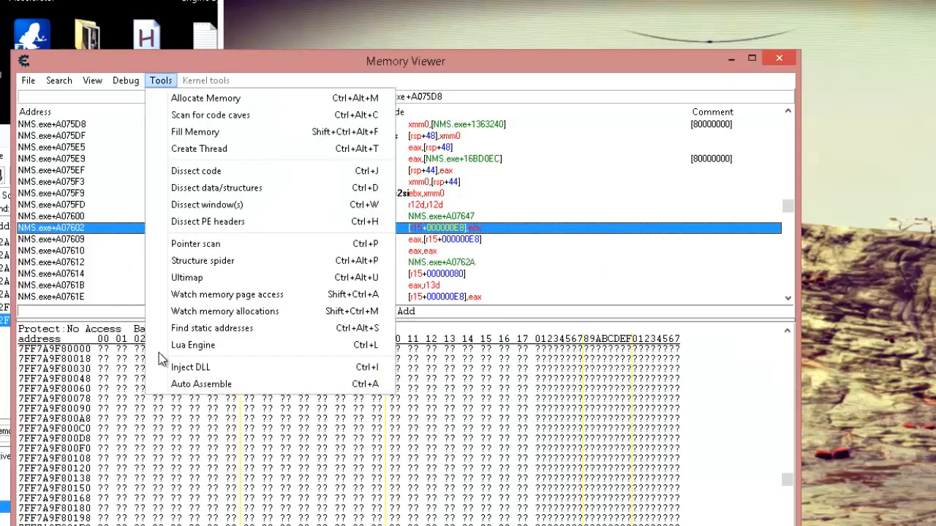
pyautogui.click(203, 384)
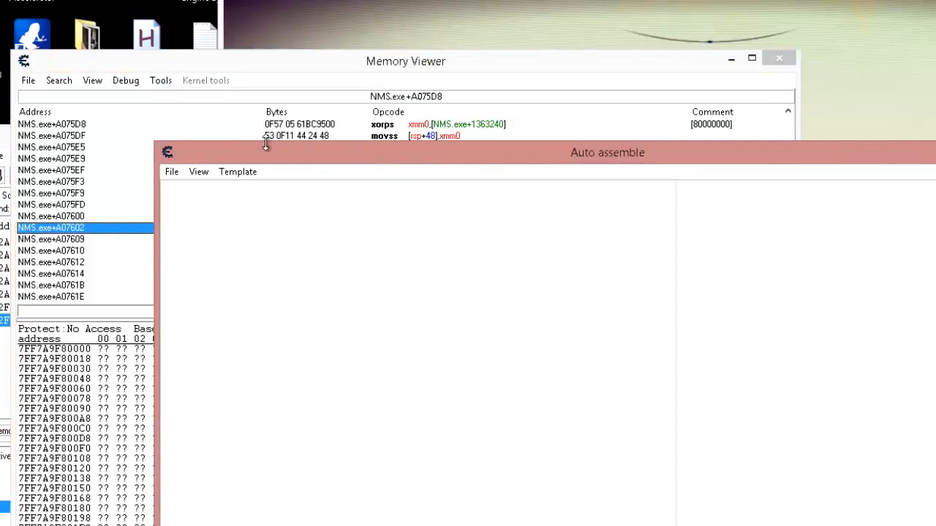
pyautogui.moveTo(339, 151); pyautogui.dragTo(446, 110)
pyautogui.click(347, 130)
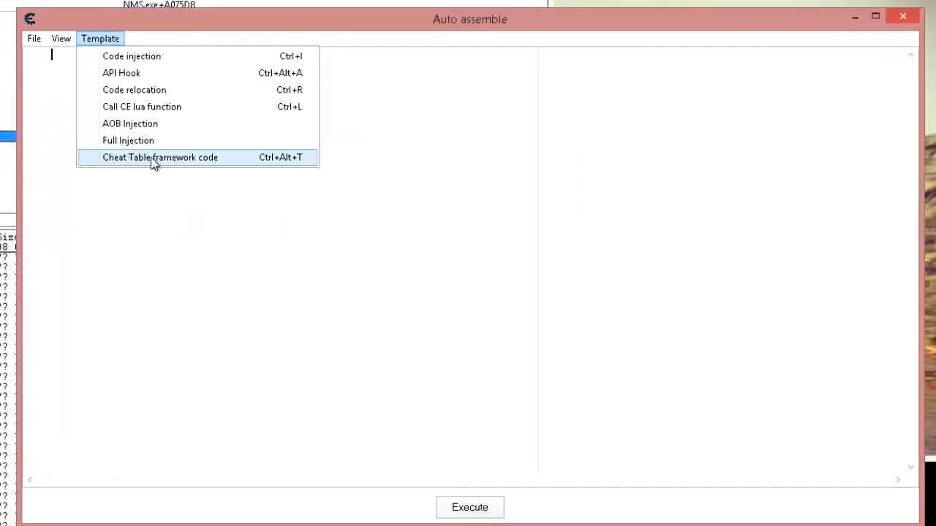
pyautogui.click(225, 161)
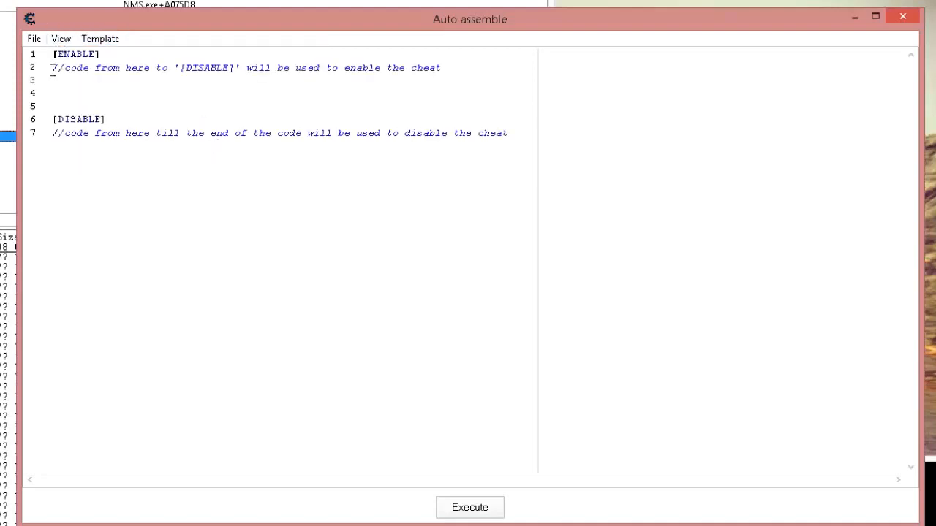
# Delete both comment lines from the script template and paste the copied address and bytes of NMS.exe+A07602 under [ENABLE]
pyautogui.moveTo(52, 71); pyautogui.dragTo(464, 80)
pyautogui.press('Delete')
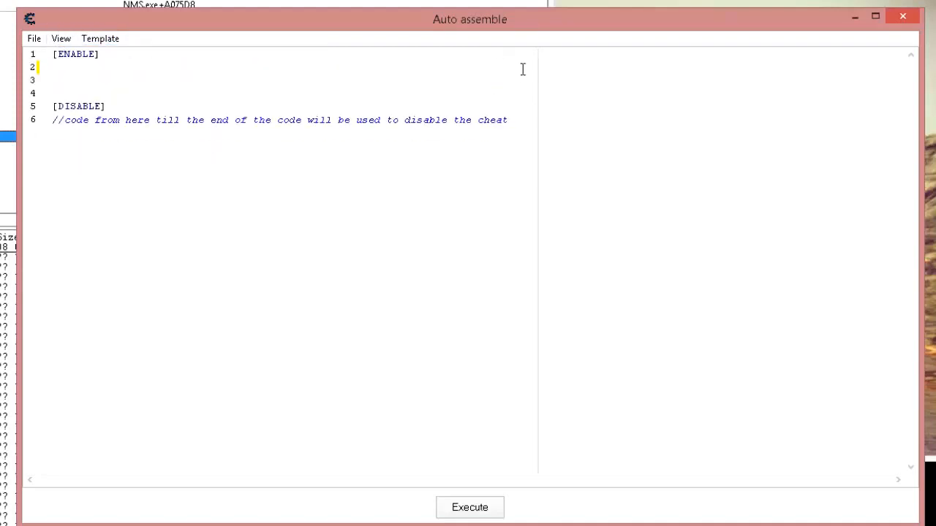
pyautogui.moveTo(529, 129); pyautogui.dragTo(237, 111)
pyautogui.moveTo(75, 130); pyautogui.dragTo(48, 134)
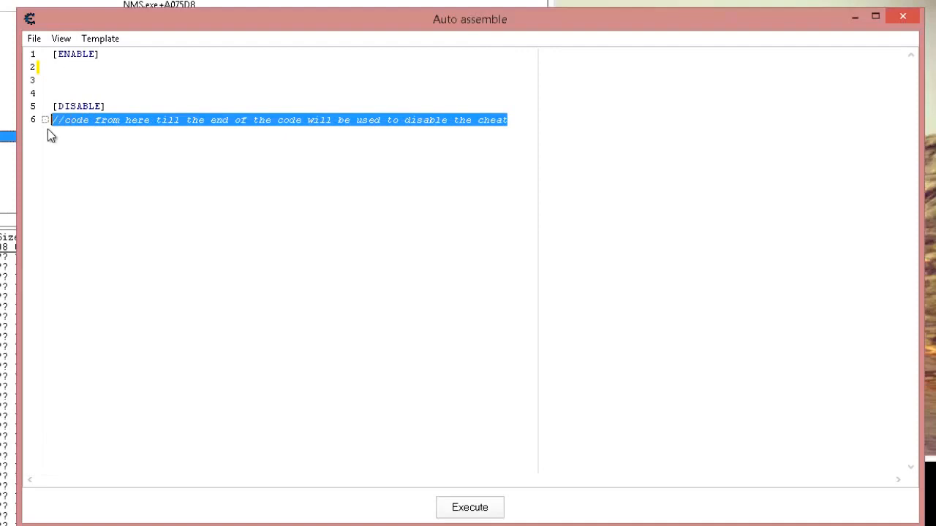
pyautogui.press('Delete')
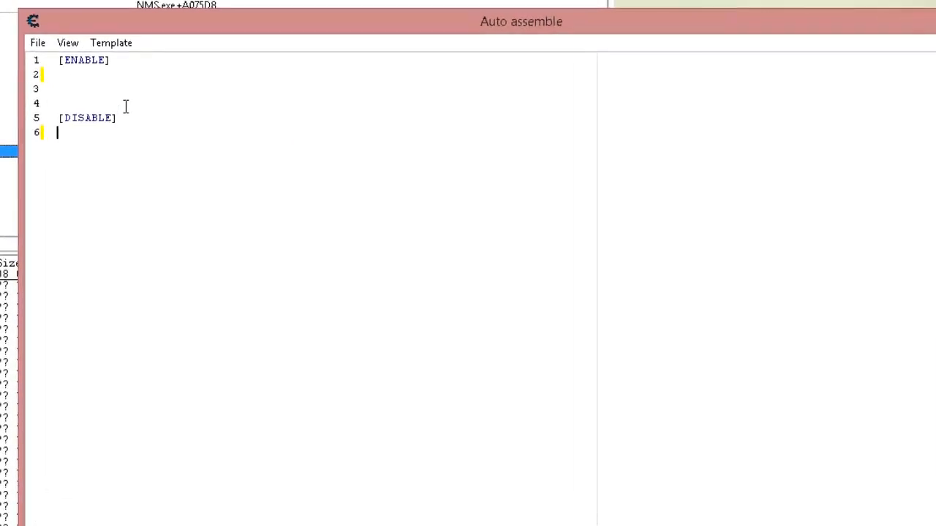
pyautogui.click(108, 76)
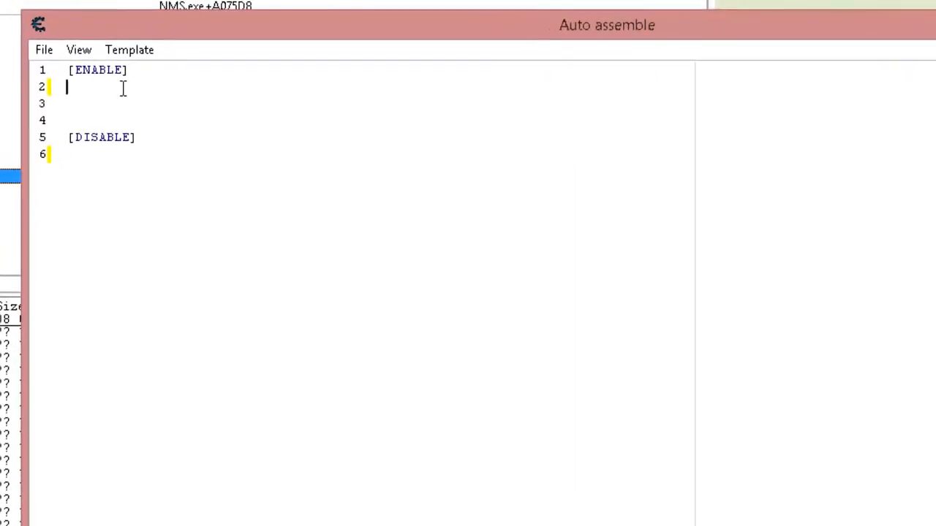
pyautogui.hotkey('ctrl', 'v')
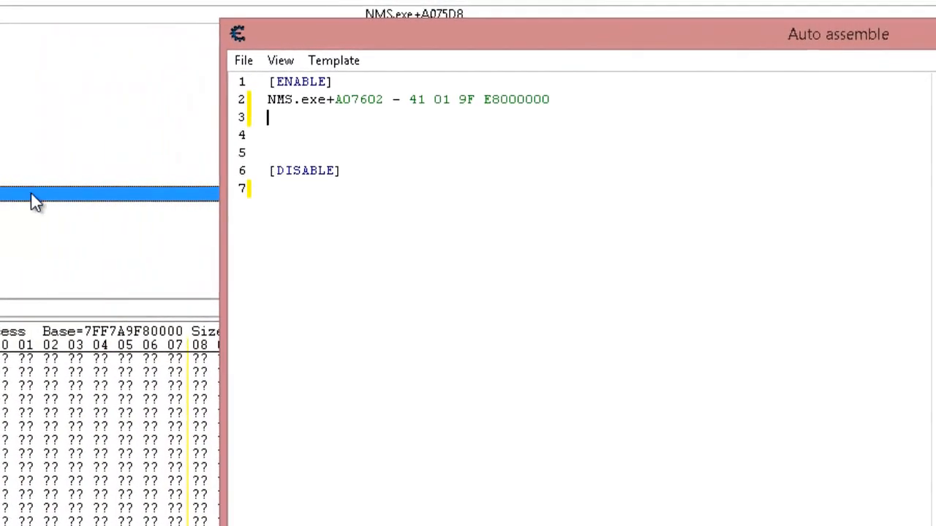
# Split the pasted instruction bytes of NMS.exe+A07602 into single bytes with spaces, reading 41 01 9F E8 00 00 00
pyautogui.click(30, 194)
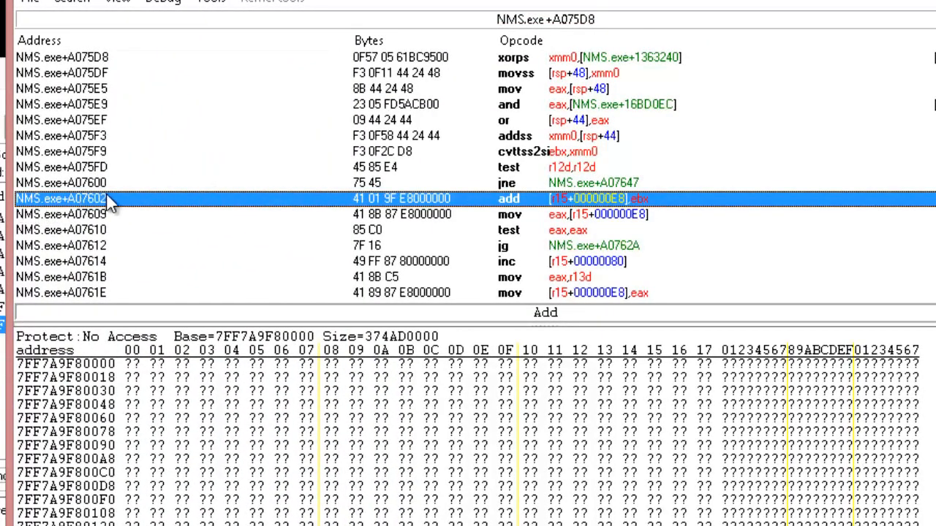
pyautogui.click(935, 189)
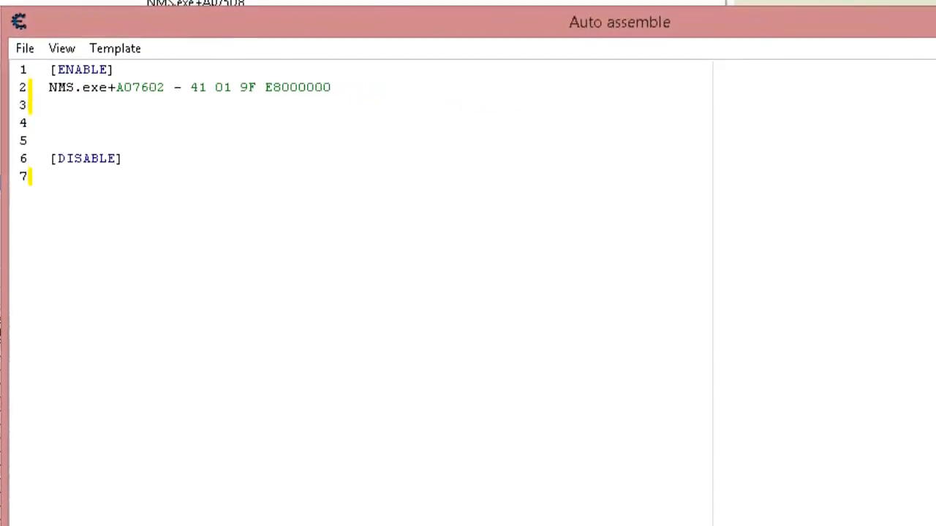
pyautogui.moveTo(192, 87); pyautogui.dragTo(345, 85)
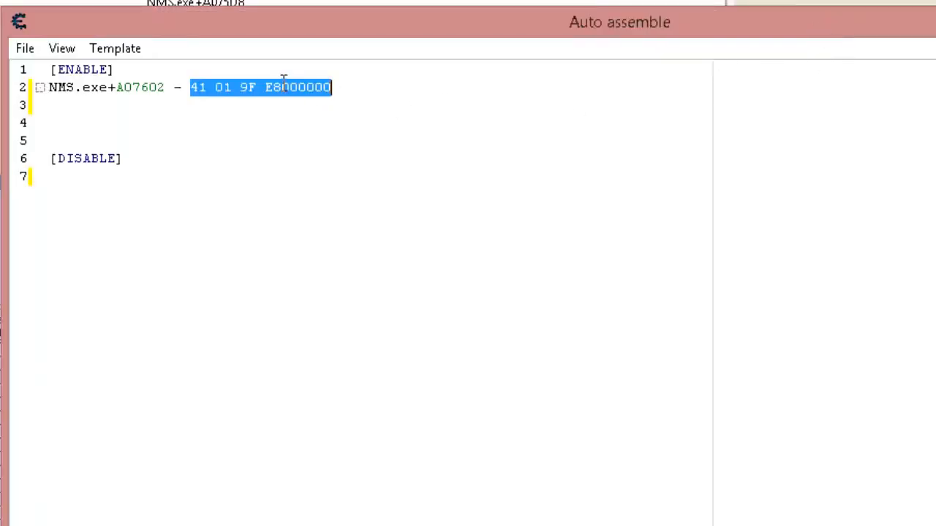
pyautogui.click(282, 85)
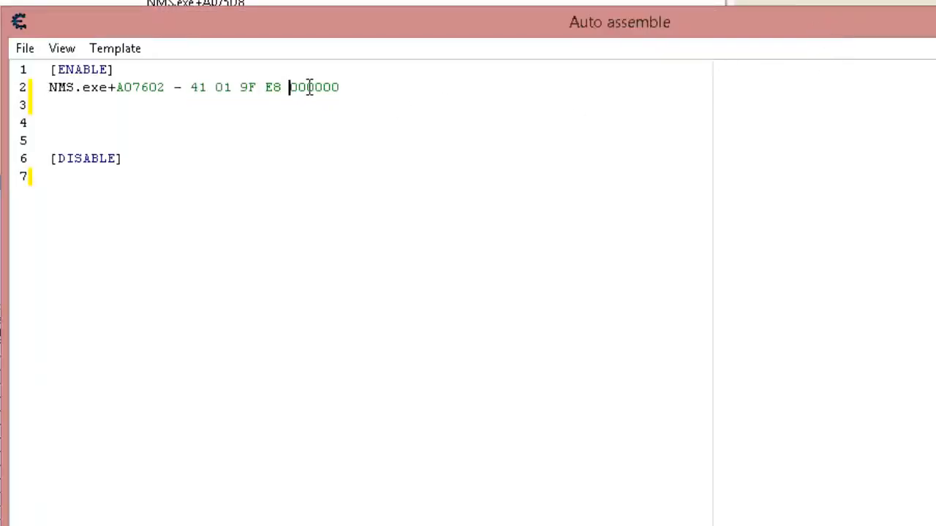
pyautogui.click(307, 87)
pyautogui.click(333, 87)
# Cut the bytes out of the [ENABLE] line and reduce it to the label NMS.exe+A07602: followed by a new line
pyautogui.moveTo(362, 87); pyautogui.dragTo(189, 85)
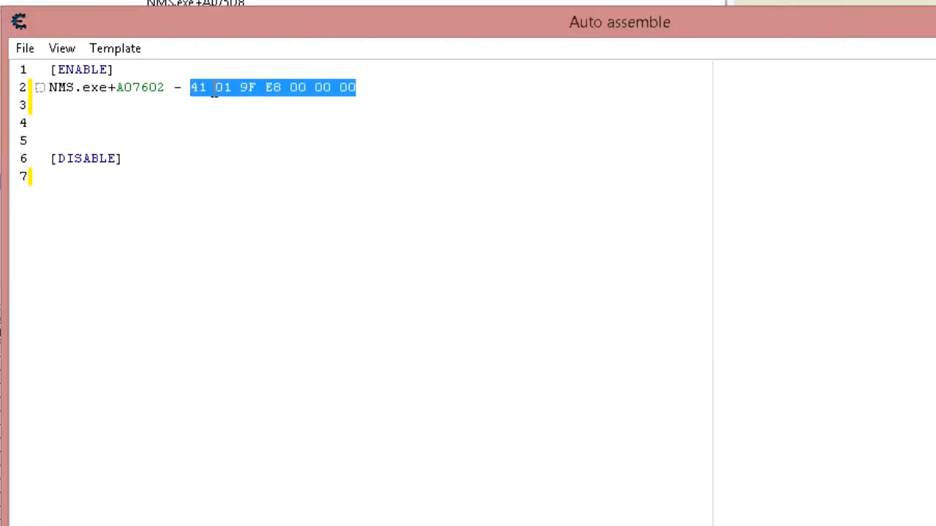
pyautogui.rightClick(214, 89)
pyautogui.click(254, 103)
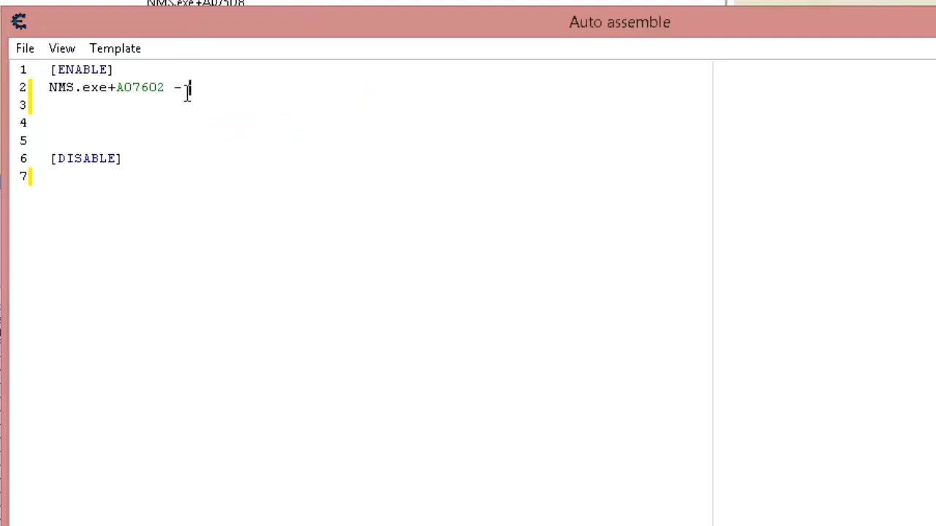
pyautogui.press('BackSpace')
pyautogui.press('Return')
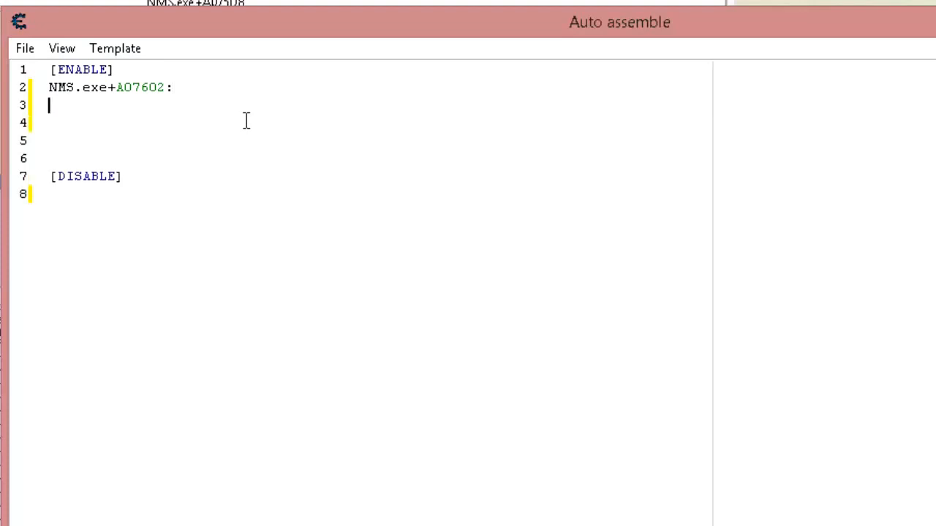
pyautogui.write('DB')
pyautogui.press('BackSpace')
pyautogui.press('BackSpace')
pyautogui.write('DB')
pyautogui.press('BackSpace')
pyautogui.press('BackSpace')
pyautogui.write('db')
pyautogui.write('90 90')
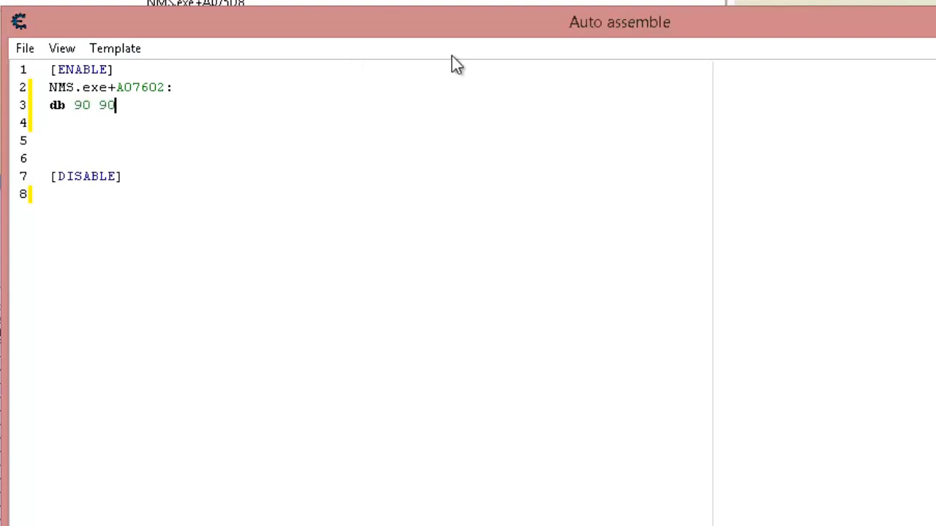
pyautogui.write(' 90 90 90 90 ')
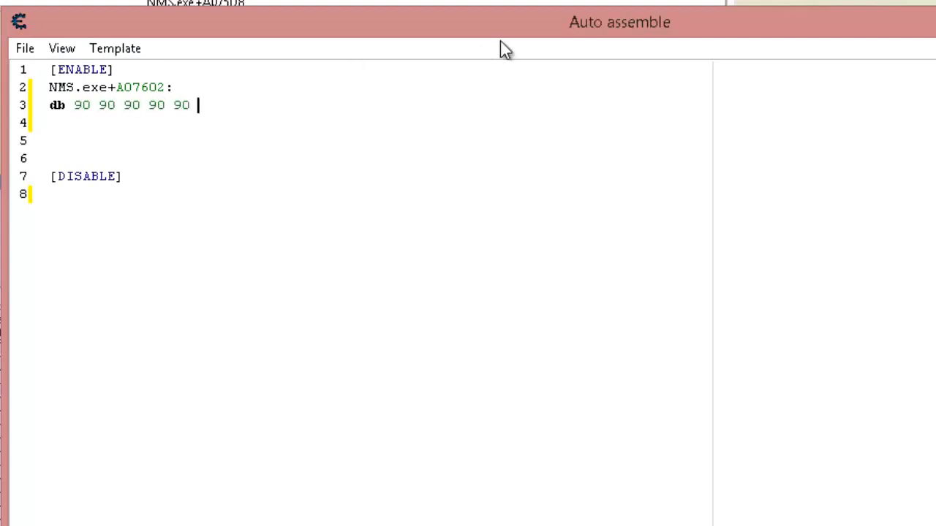
pyautogui.write('90')
# Add a db line with the cut original bytes 41 01 9F E8 00 00 00 under [DISABLE], leaving an empty line above it
pyautogui.click(140, 182)
pyautogui.press('Return')
pyautogui.press('Return')
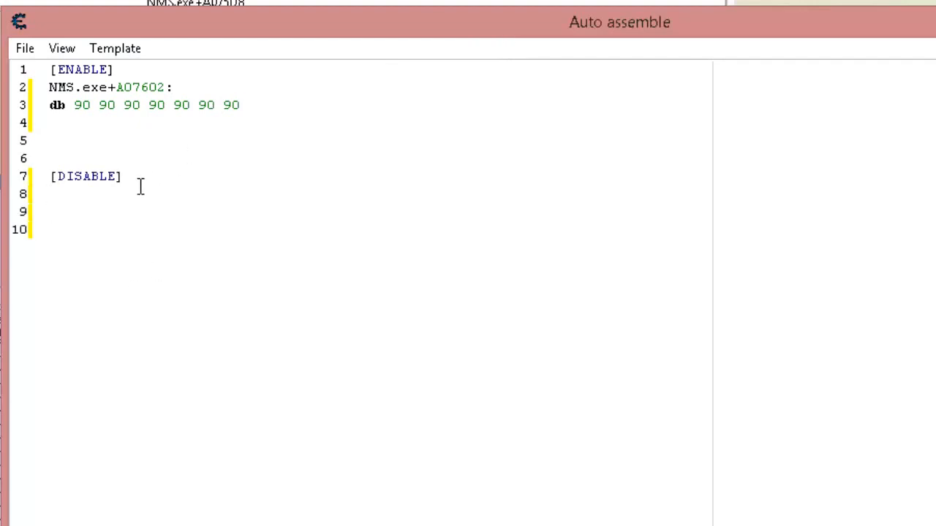
pyautogui.write('db')
pyautogui.hotkey('ctrl', 'v')
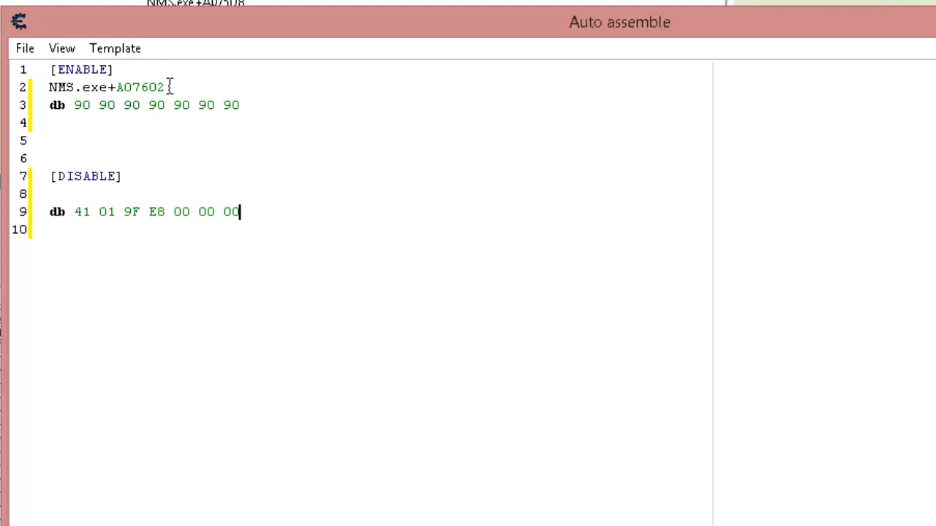
# Copy the address NMS.exe+A07602 from the [ENABLE] section and place it as a label with a colon above the [DISABLE] db line
pyautogui.moveTo(166, 87); pyautogui.dragTo(51, 87)
pyautogui.rightClick(67, 87)
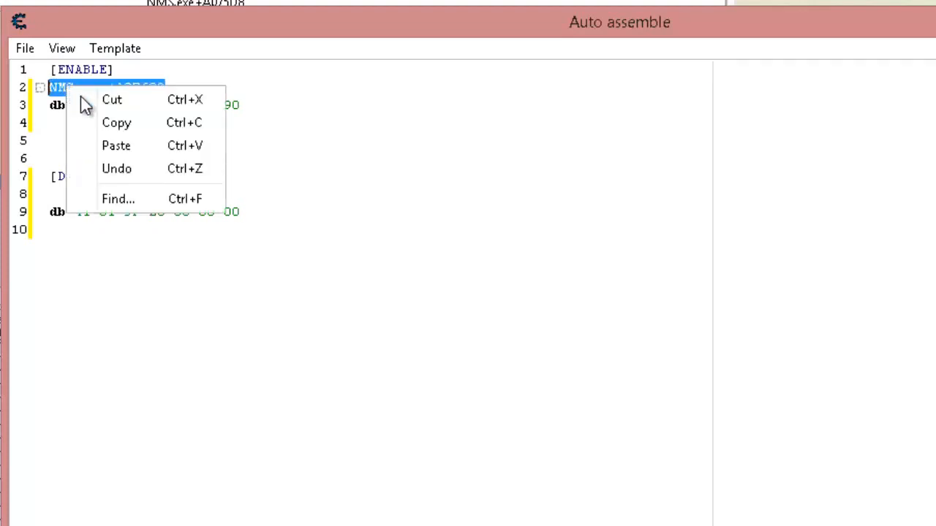
pyautogui.click(111, 122)
pyautogui.click(68, 193)
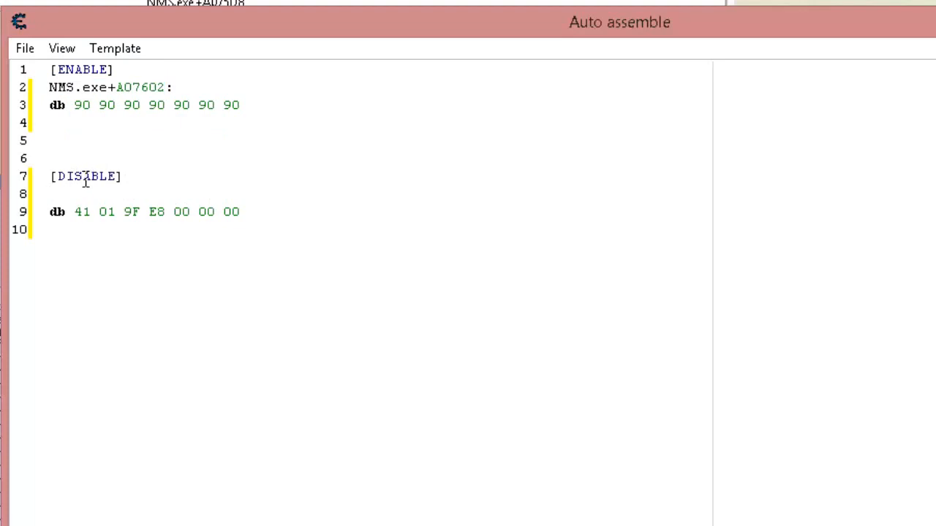
pyautogui.hotkey('ctrl', 'v')
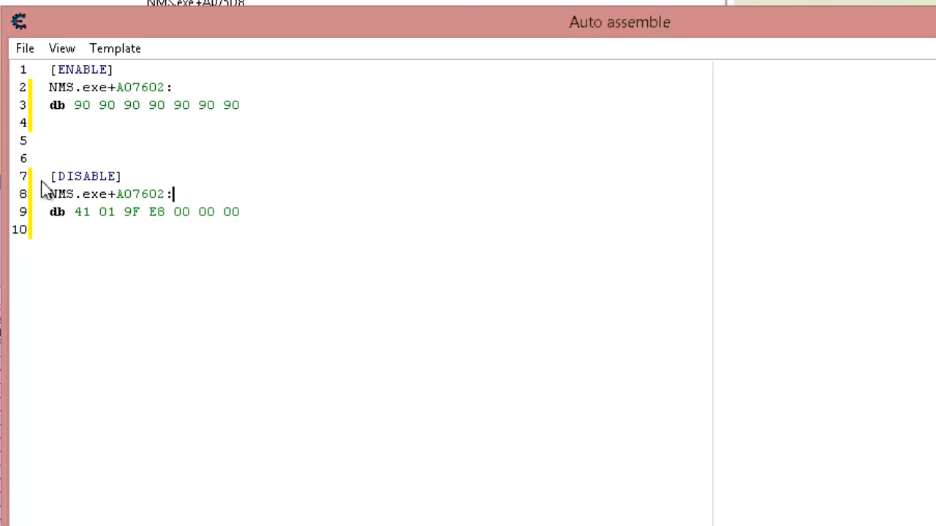
pyautogui.moveTo(73, 211); pyautogui.dragTo(246, 206)
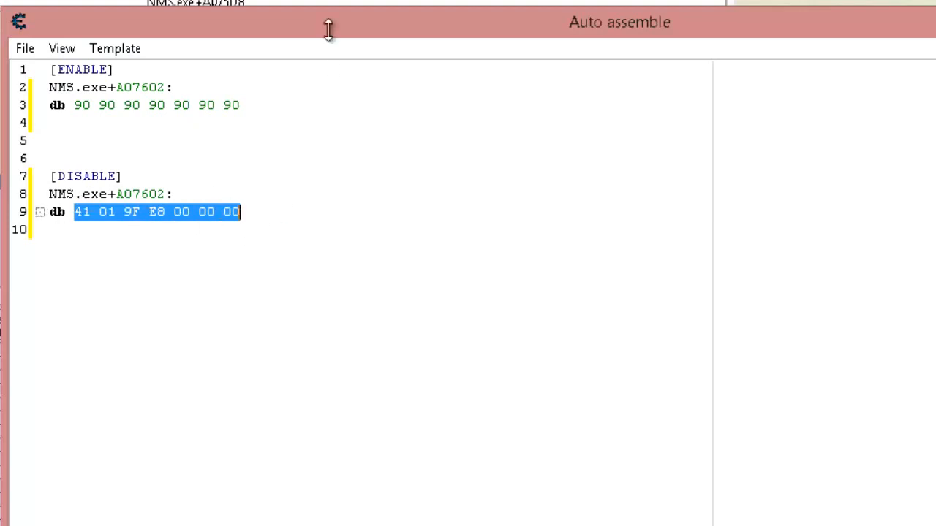
pyautogui.doubleClick(271, 22)
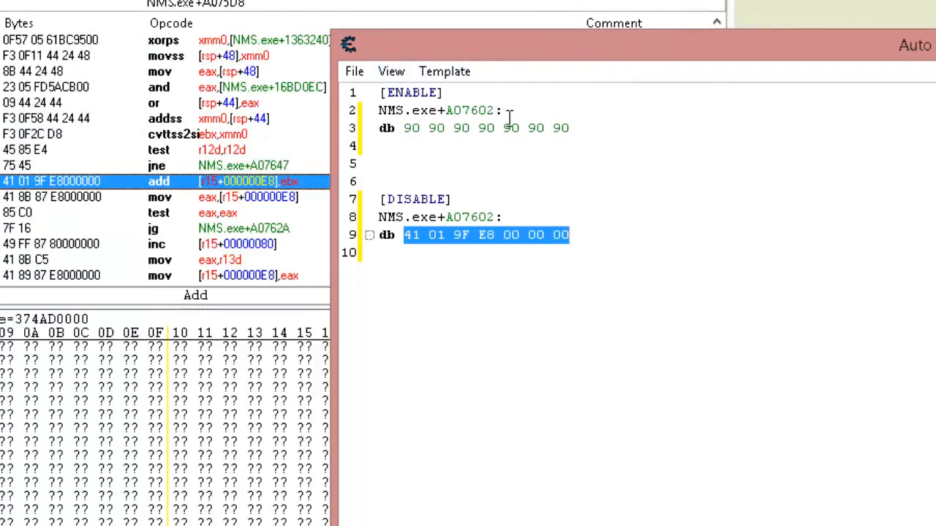
pyautogui.moveTo(503, 111); pyautogui.dragTo(589, 142)
pyautogui.click(584, 132)
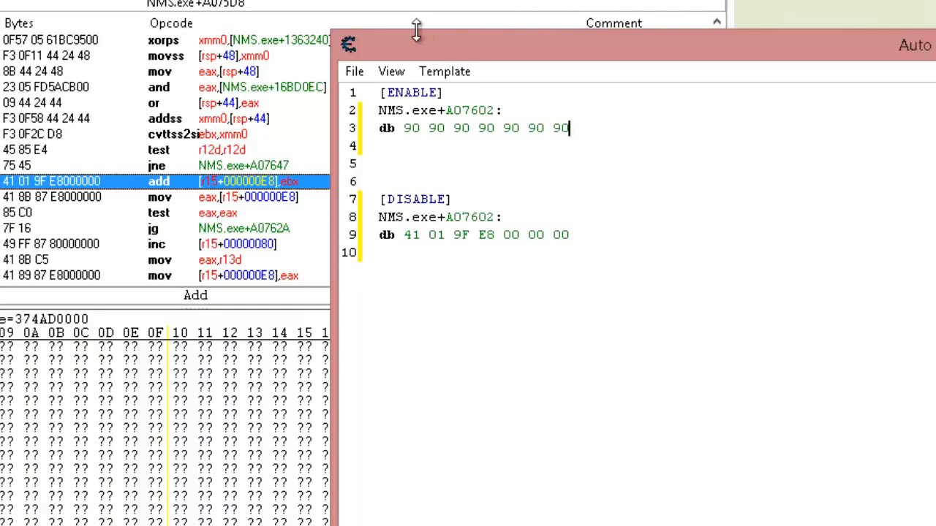
# Assign the finished script to the current cheat table and close the Auto assemble window
pyautogui.click(356, 73)
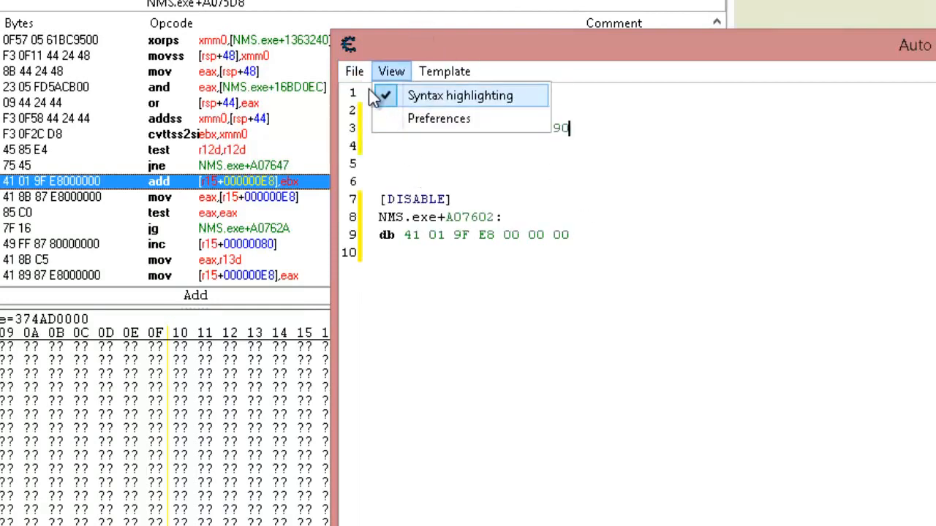
pyautogui.click(395, 188)
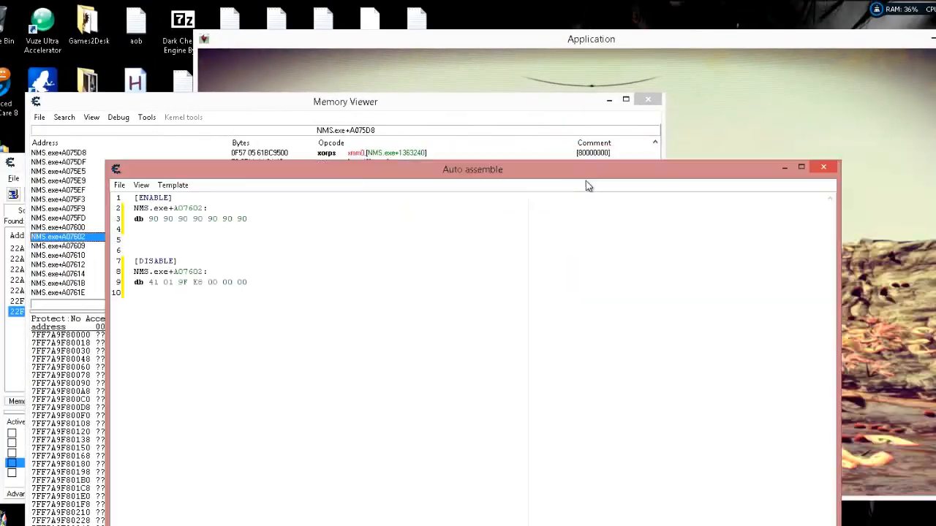
pyautogui.click(823, 167)
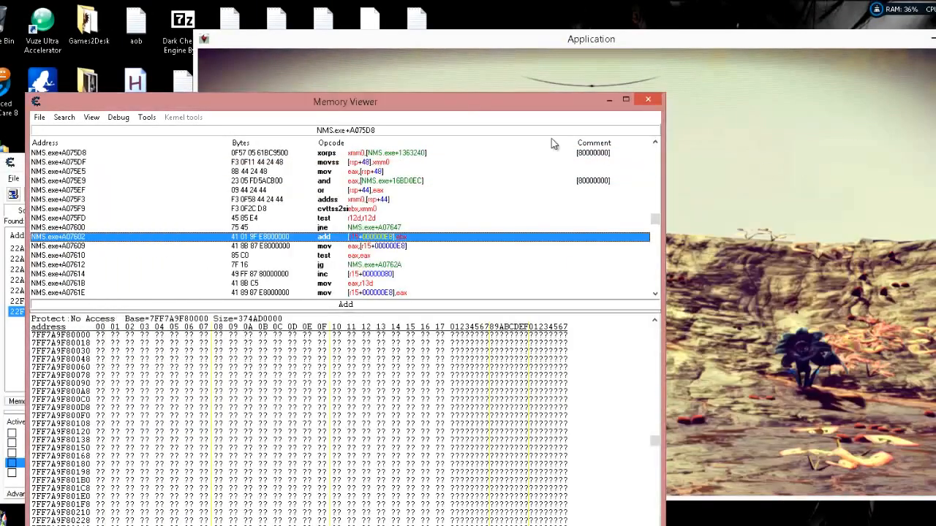
# Rename the Auto Assemble script entry as Inf Shield and move it to the top of the cheat table
pyautogui.moveTo(380, 110); pyautogui.dragTo(680, 84)
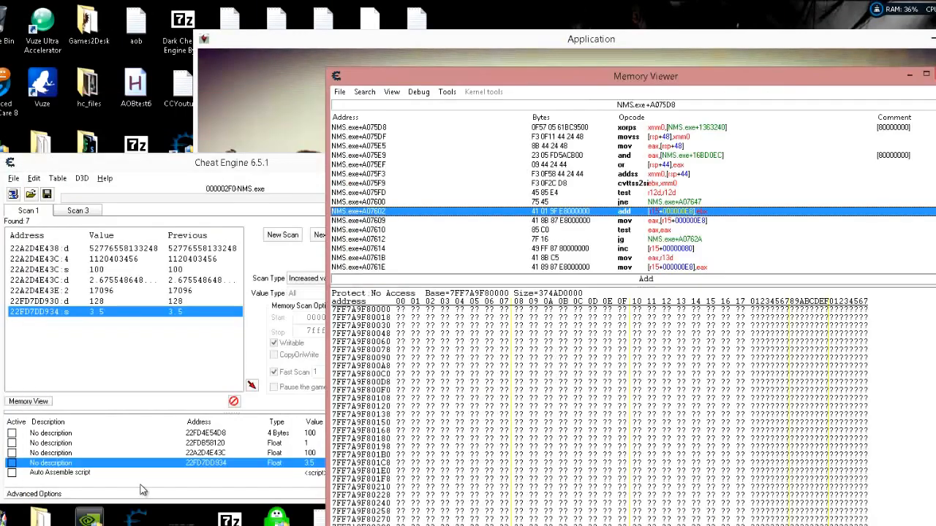
pyautogui.doubleClick(71, 474)
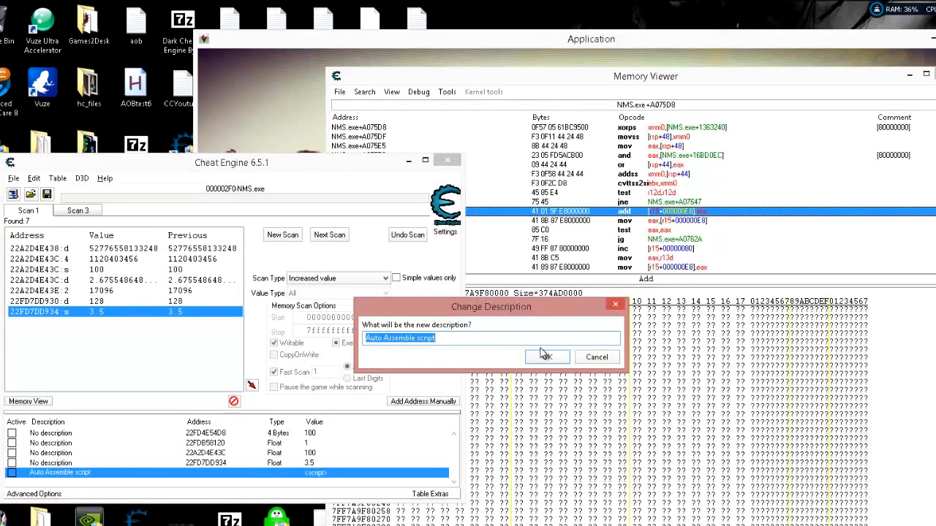
pyautogui.write('Inf Shield')
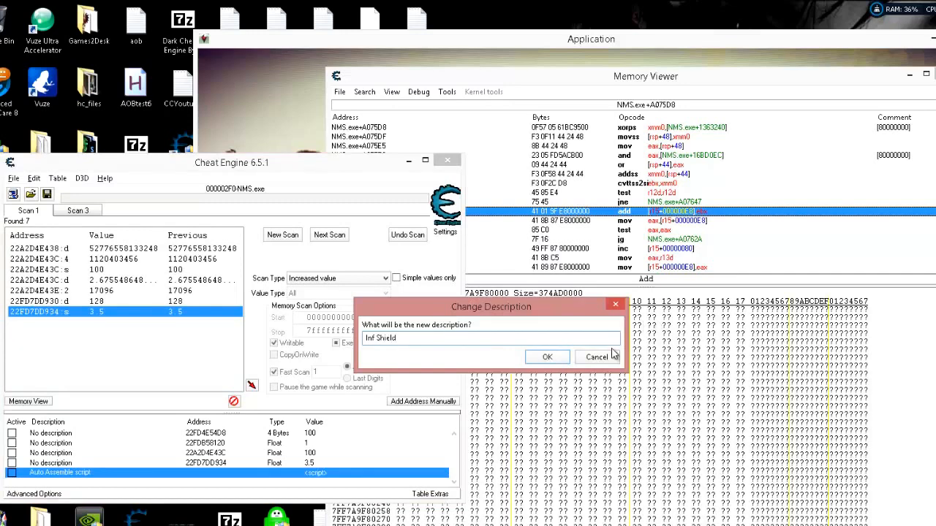
pyautogui.click(549, 356)
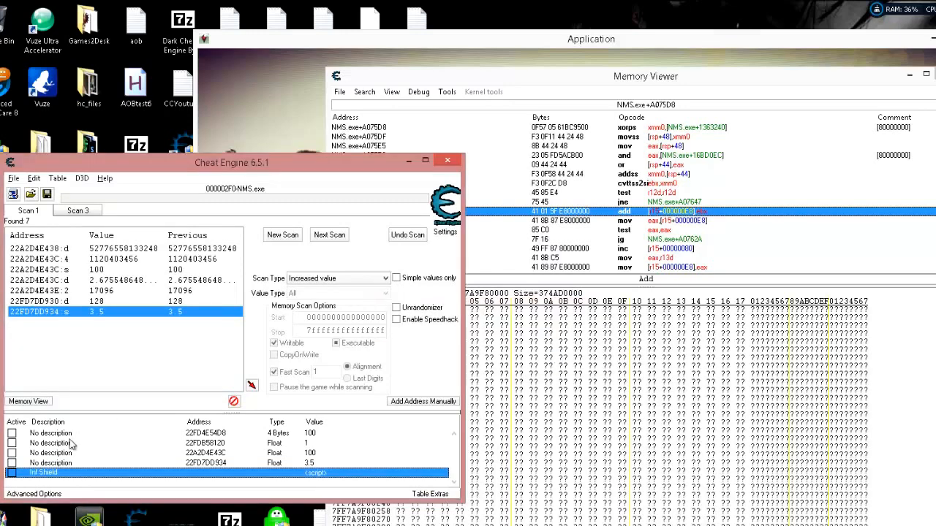
pyautogui.moveTo(55, 438); pyautogui.dragTo(57, 439)
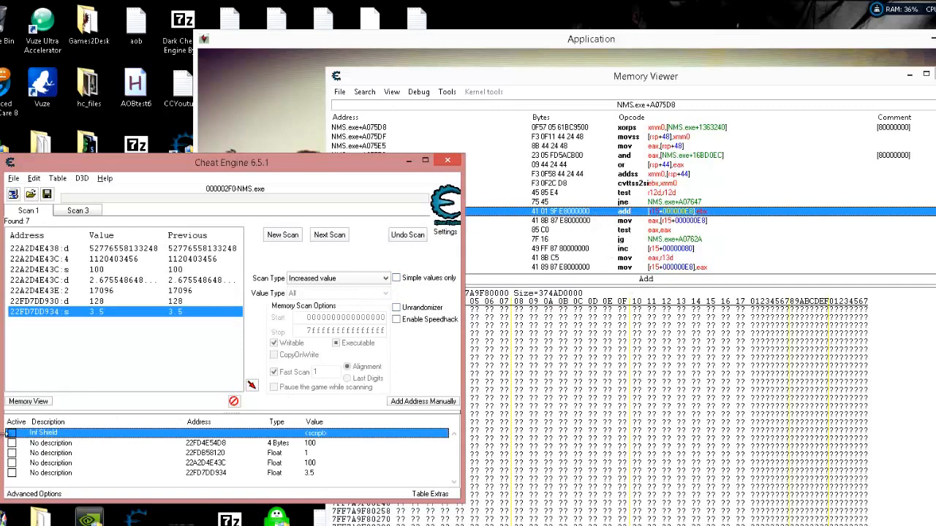
# Activate the Inf Shield script and check the instructions from NMS.exe+A07602 to NMS.exe+A07608 in the Memory Viewer
pyautogui.click(12, 434)
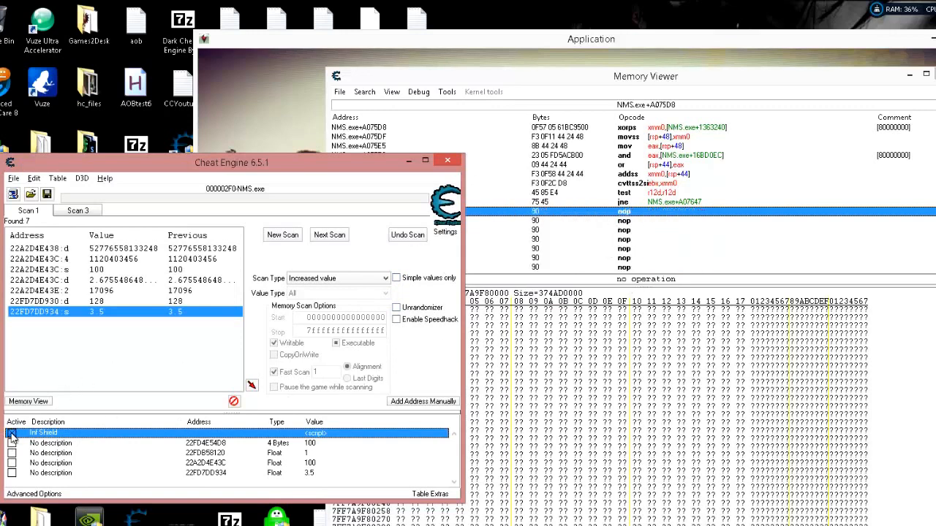
pyautogui.click(539, 220)
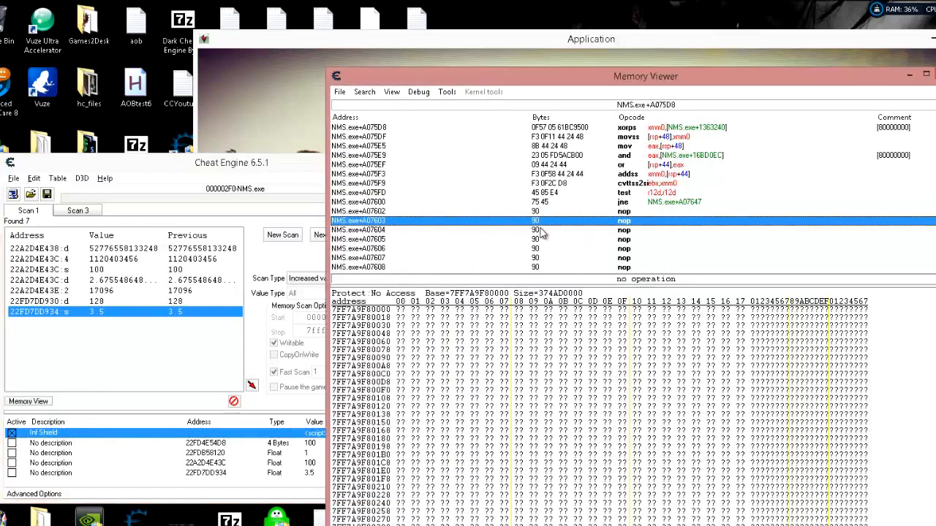
pyautogui.click(541, 230)
pyautogui.click(543, 240)
pyautogui.click(544, 248)
pyautogui.click(543, 259)
pyautogui.click(543, 267)
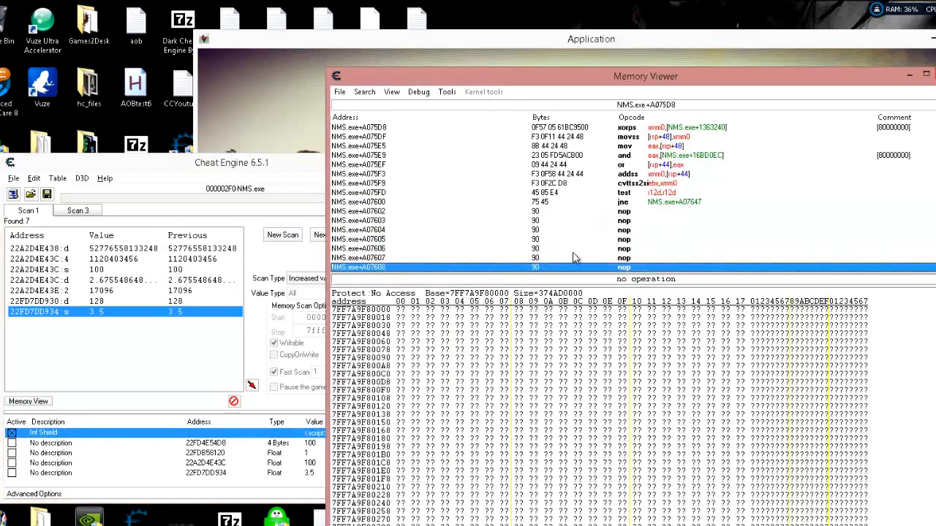
# Toggle the Inf Shield script off and on again, ending with it off, to compare the instructions in the Memory Viewer
pyautogui.click(12, 433)
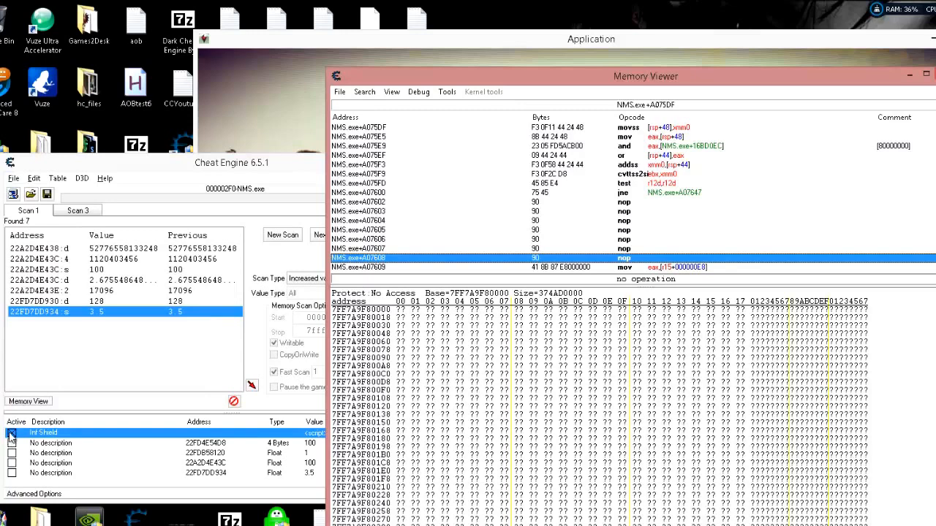
pyautogui.click(11, 434)
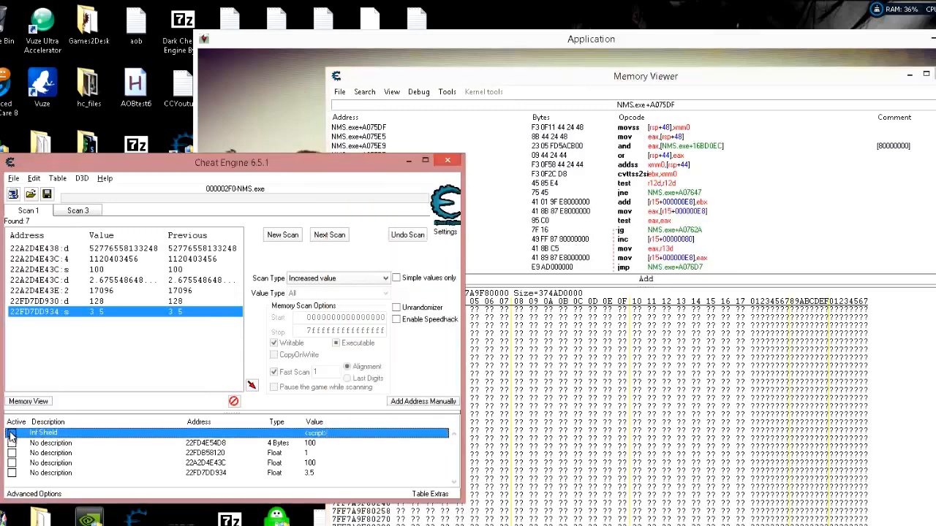
pyautogui.click(11, 434)
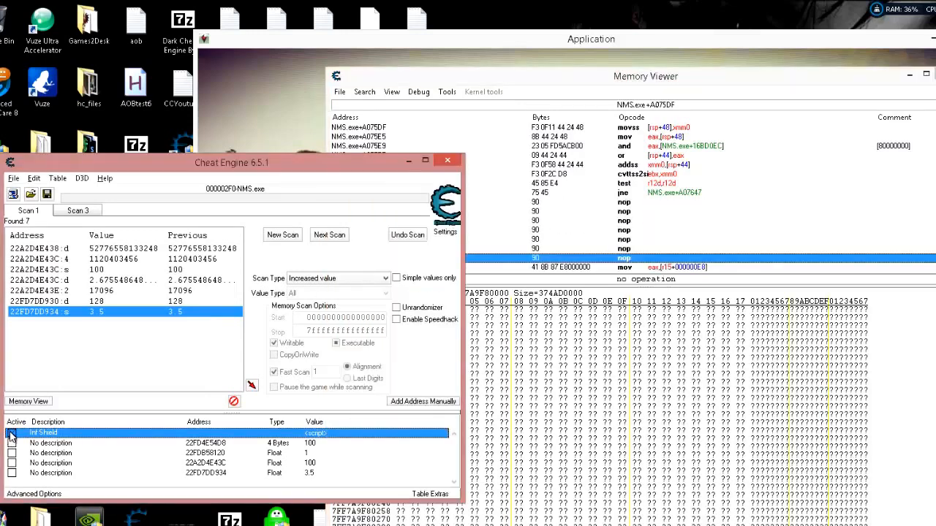
pyautogui.click(10, 435)
pyautogui.moveTo(392, 161); pyautogui.dragTo(238, 167)
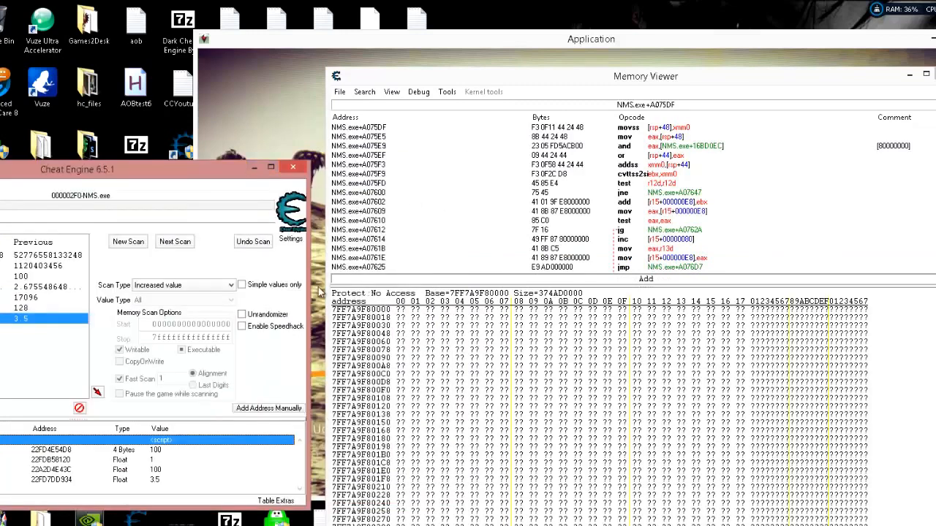
pyautogui.moveTo(138, 169); pyautogui.dragTo(286, 128)
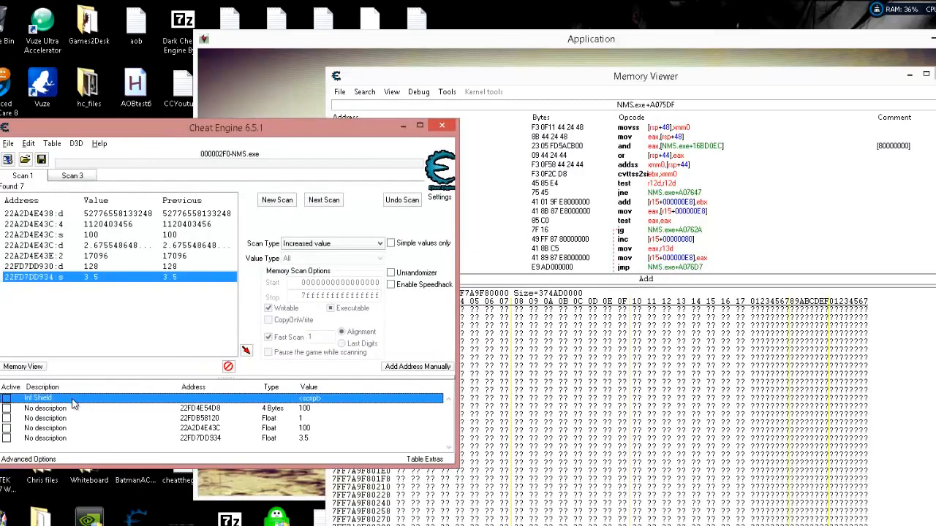
# Delete the four undescribed addresses below Inf Shield from the cheat table and activate the Inf Shield script
pyautogui.click(45, 410)
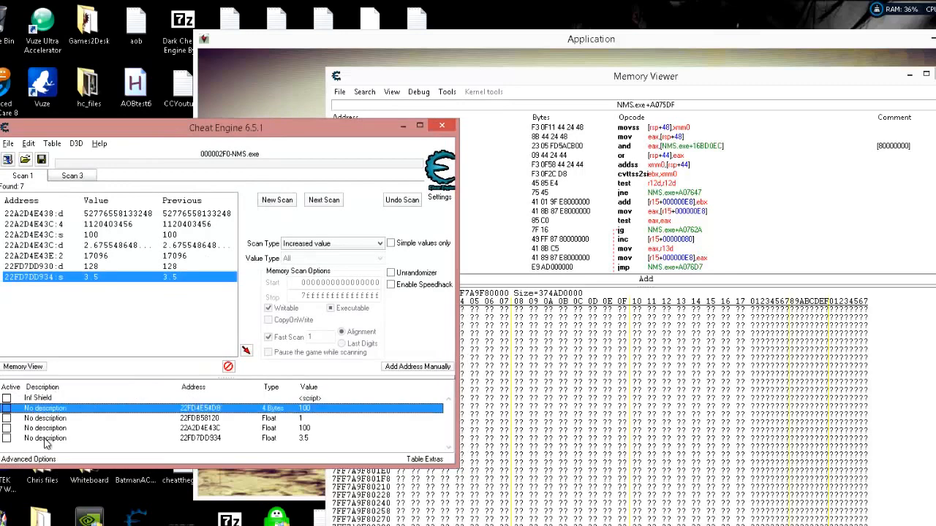
pyautogui.keyDown('shift'); pyautogui.click(45, 438); pyautogui.keyUp('shift')
pyautogui.rightClick(114, 432)
pyautogui.click(139, 162)
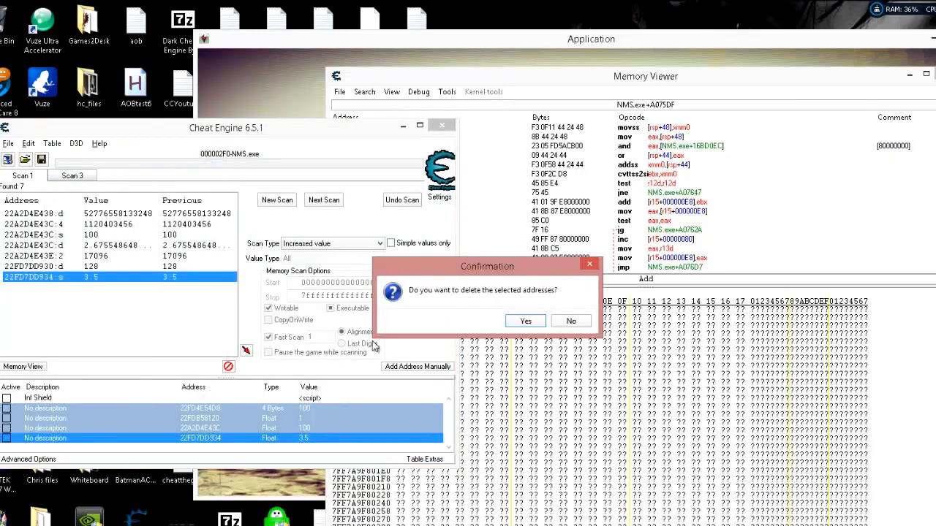
pyautogui.click(525, 322)
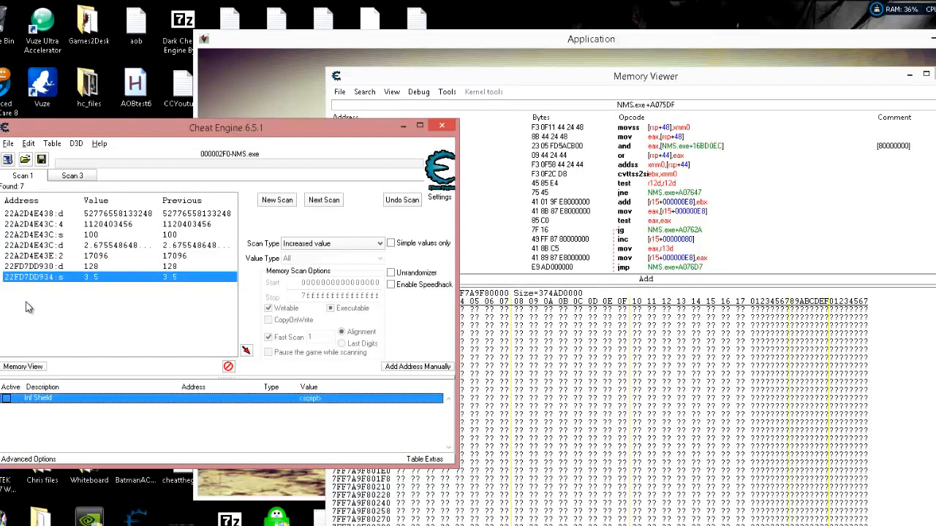
pyautogui.click(6, 401)
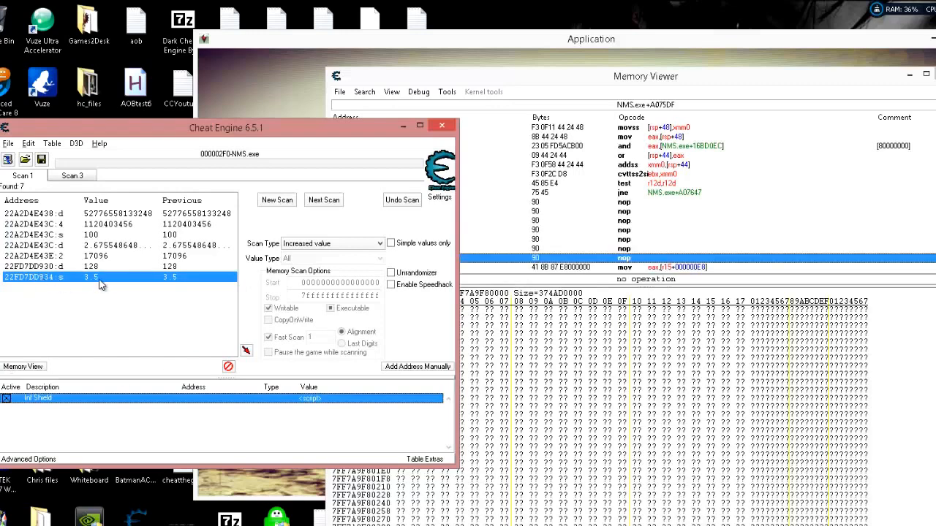
# Add address 22FD7DD934 to the cheat table and find what writes to it while jumping in No Man's Sky
pyautogui.doubleClick(83, 283)
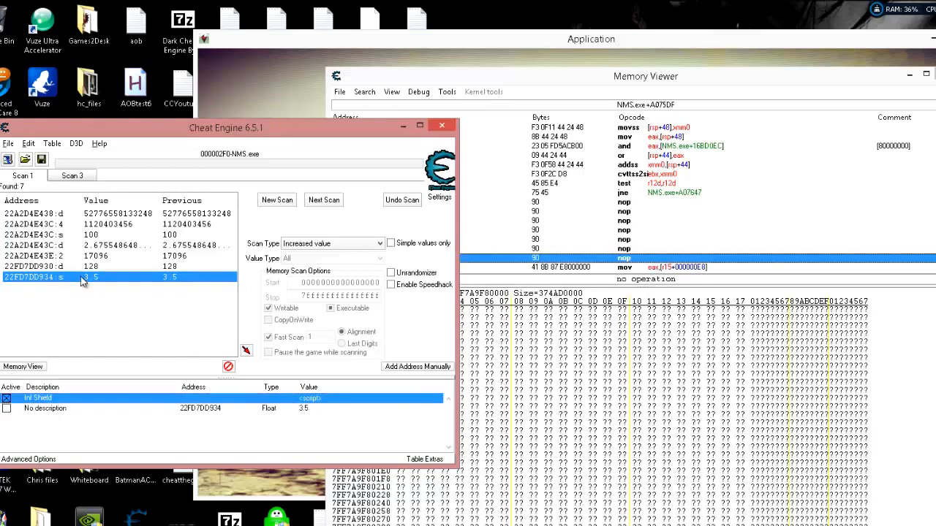
pyautogui.rightClick(205, 410)
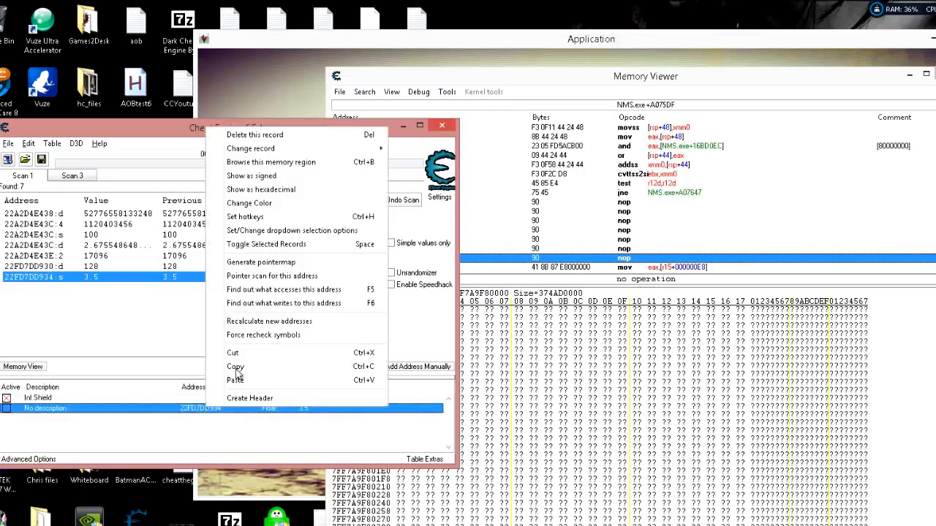
pyautogui.click(272, 306)
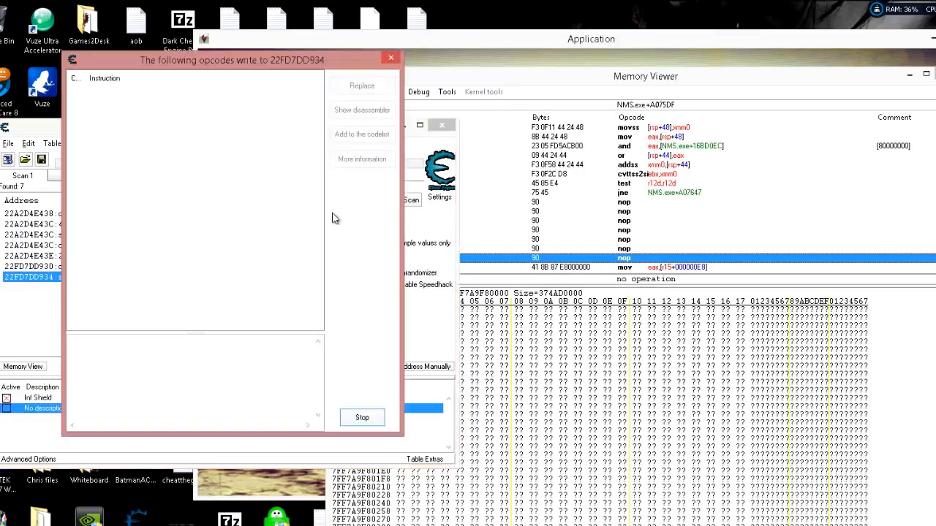
pyautogui.click(665, 38)
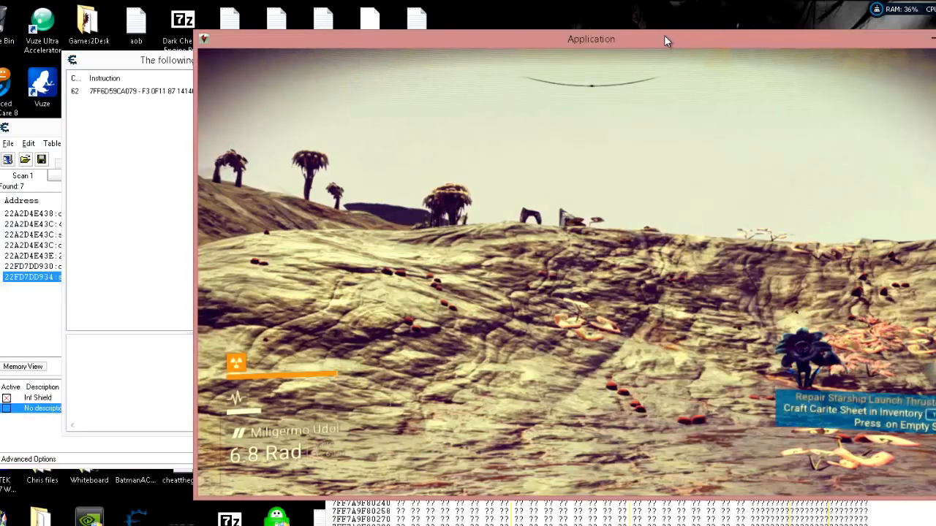
pyautogui.press('space')
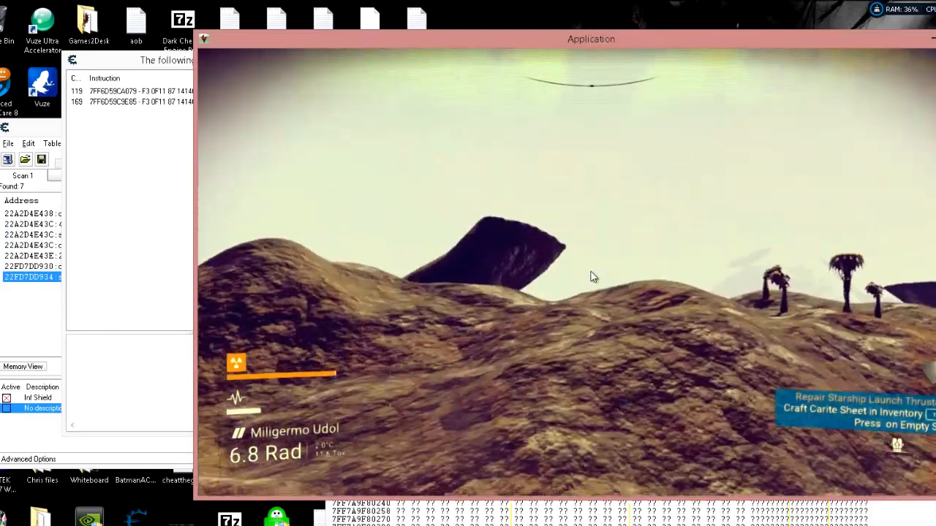
pyautogui.hotkey('alt', 'Tab')
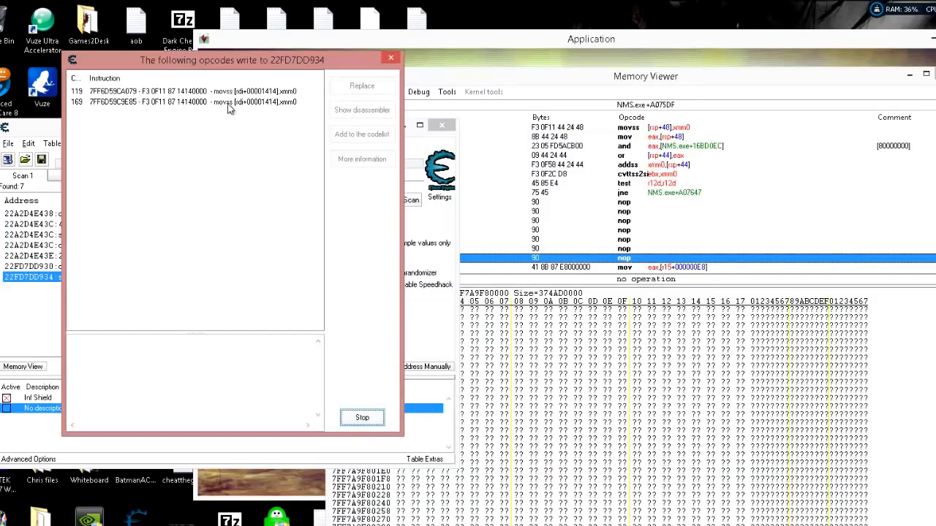
# Open the write instruction 7FF6D59C9E85 in the disassembler and examine the subss and movss lines at NMS.exe+A09E80 and NMS.exe+A09E85
pyautogui.click(173, 103)
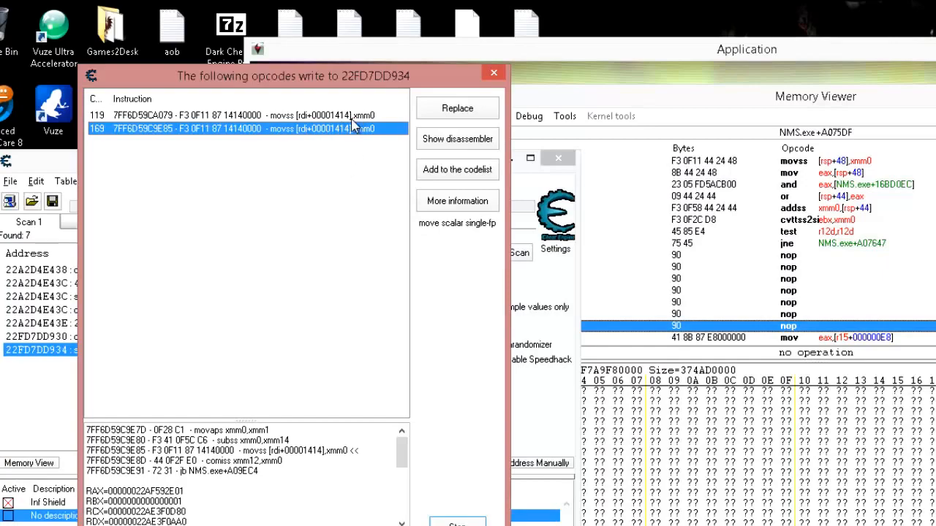
pyautogui.click(438, 140)
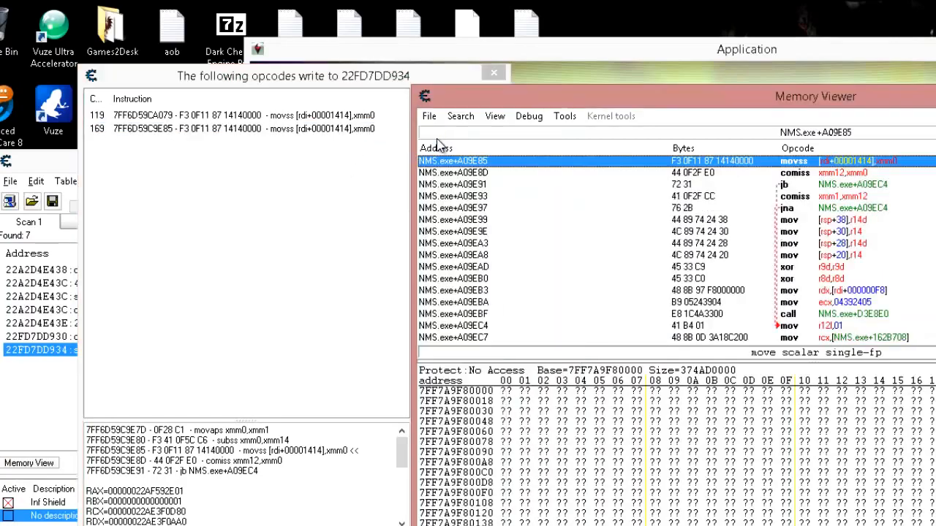
pyautogui.scroll(2, 629, 329)
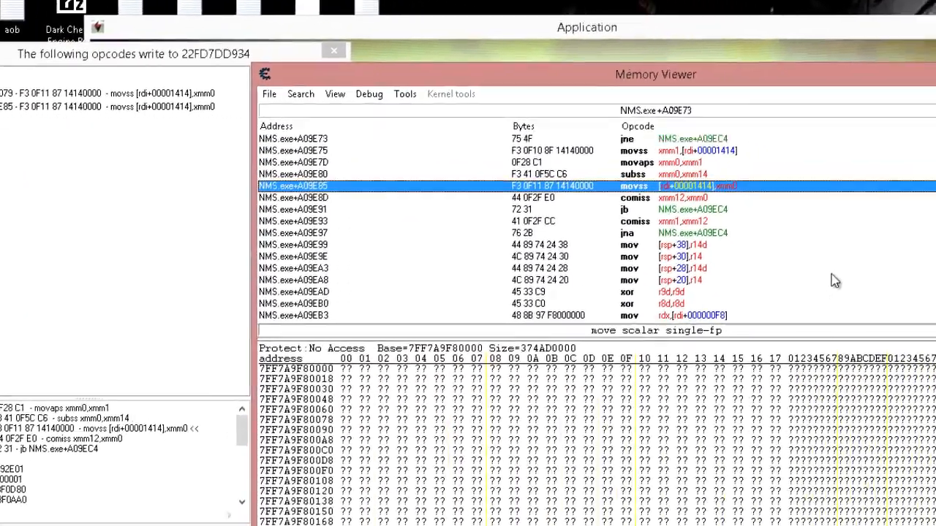
pyautogui.scroll(1, 835, 282)
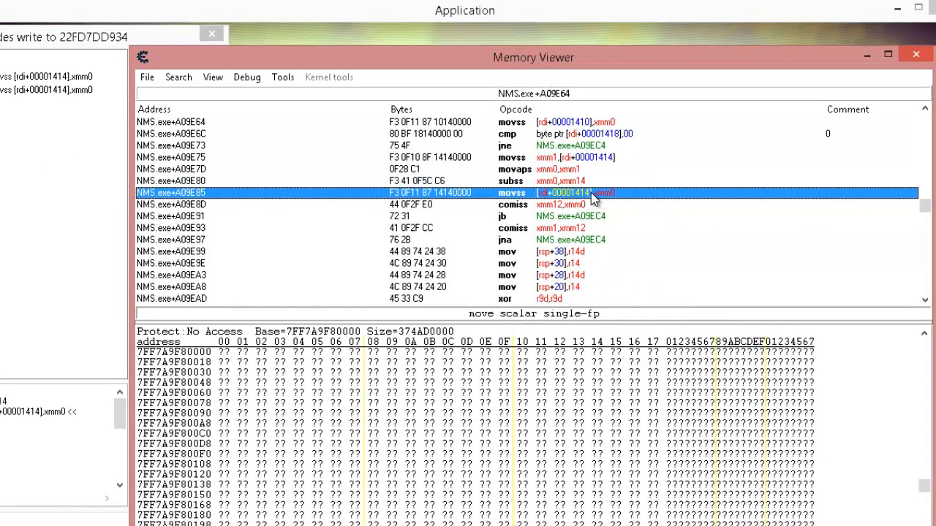
pyautogui.click(581, 180)
pyautogui.click(575, 196)
pyautogui.click(568, 180)
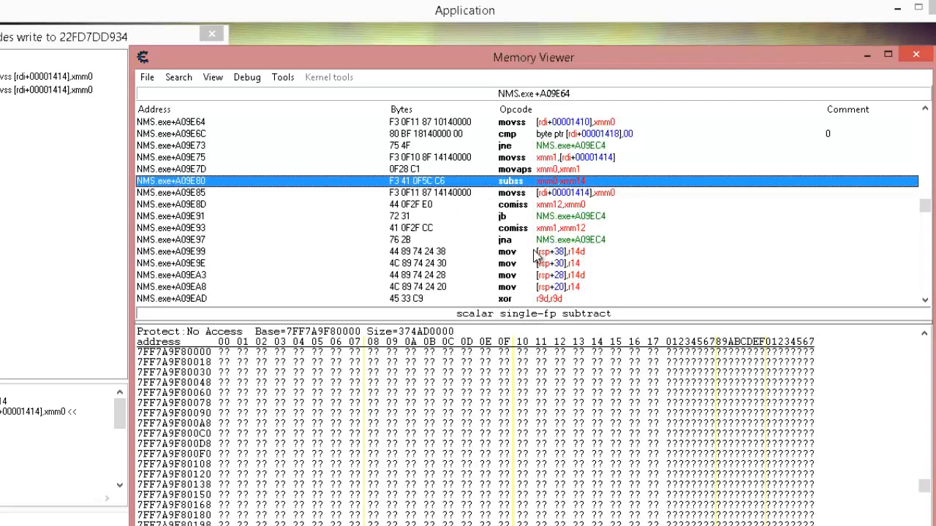
# Stop tracking the opcodes that write to 22FD7DD934 and close their window
pyautogui.click(60, 246)
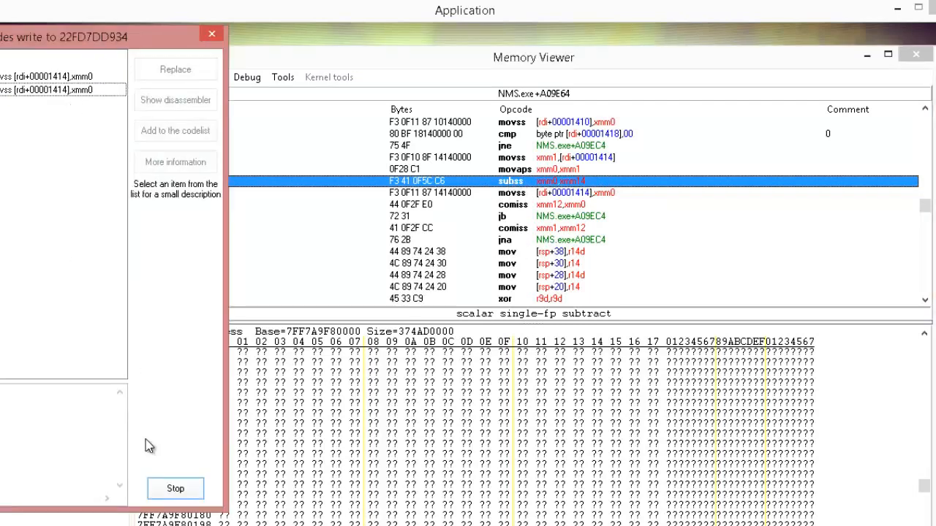
pyautogui.click(176, 491)
pyautogui.click(176, 491)
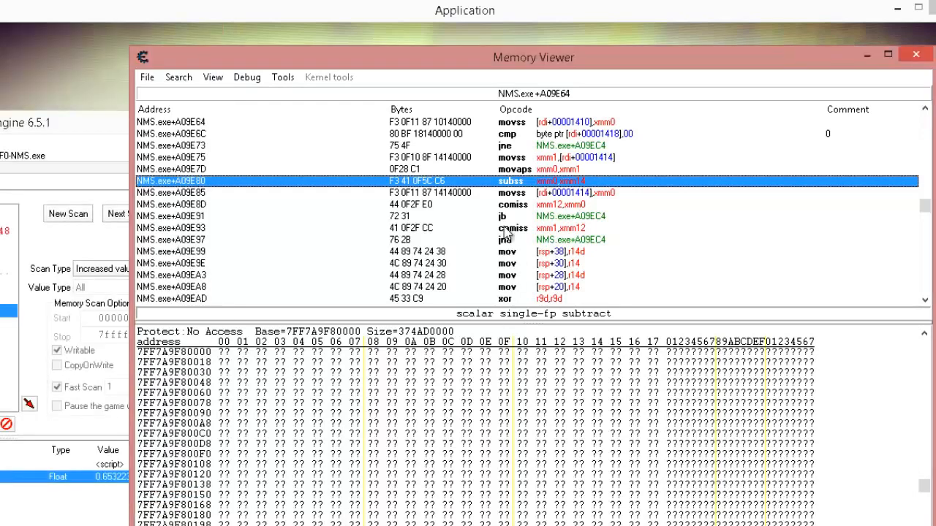
# Replace the subss instruction at NMS.exe+A09E80 with code that does nothing
pyautogui.rightClick(505, 183)
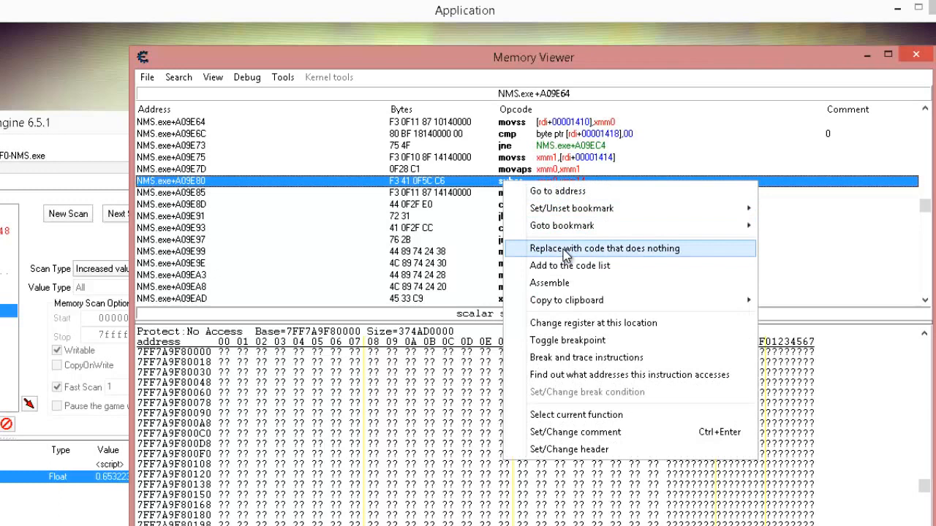
pyautogui.click(565, 248)
pyautogui.click(305, 407)
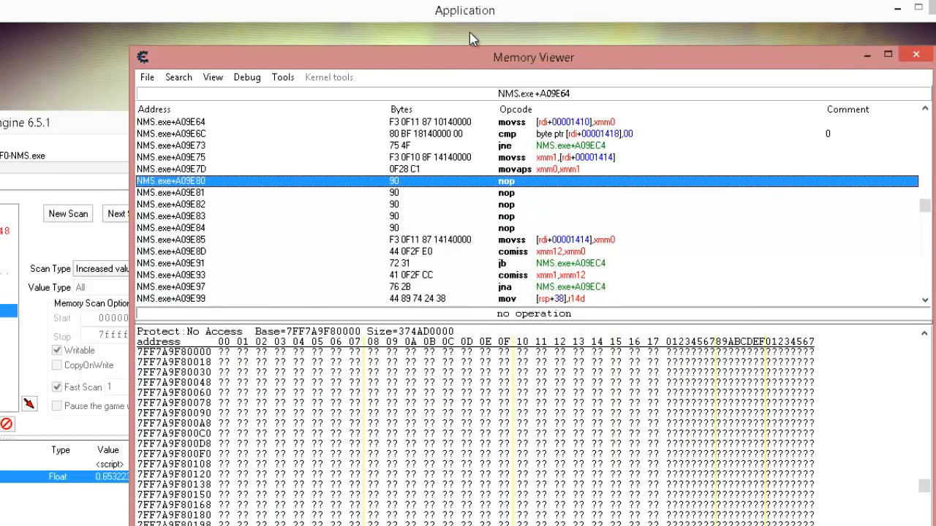
# Test the patched instruction by jumping in No Man's Sky, and restore the original code at NMS.exe+A09E80
pyautogui.click(470, 32)
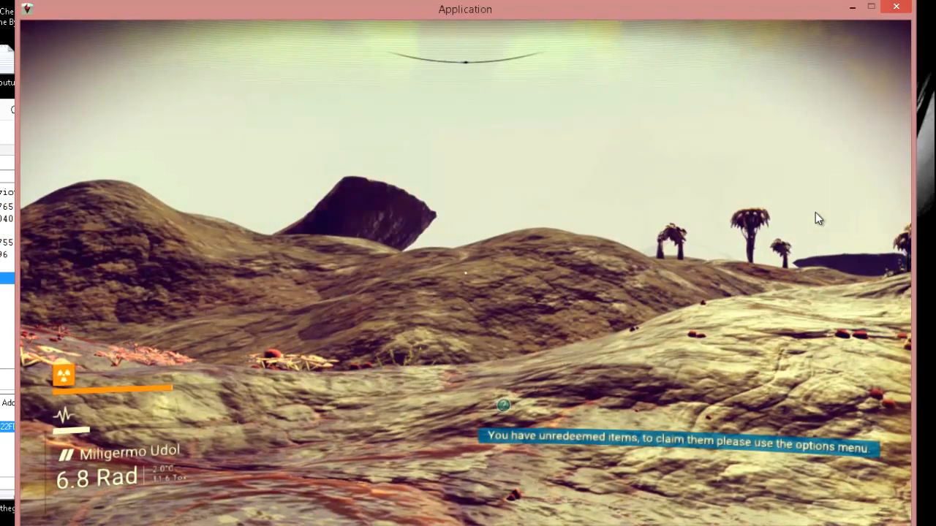
pyautogui.press('space')
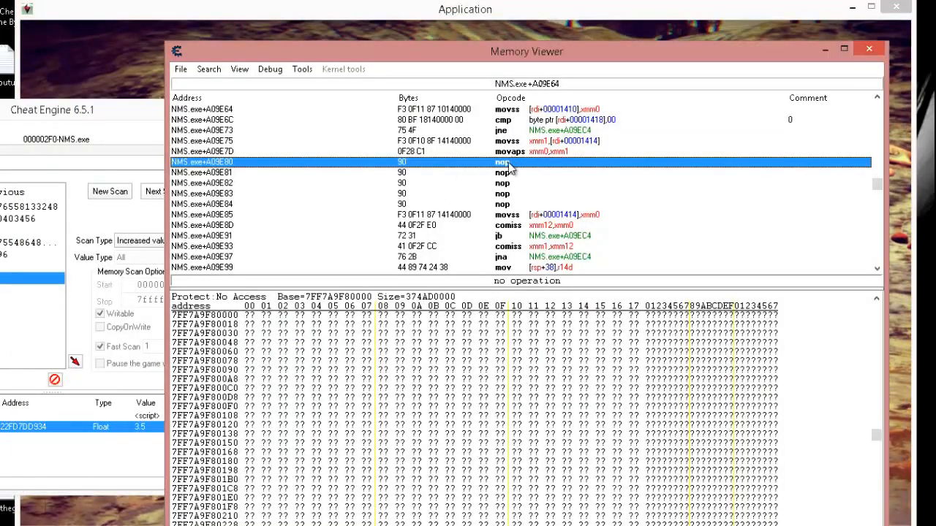
pyautogui.rightClick(509, 168)
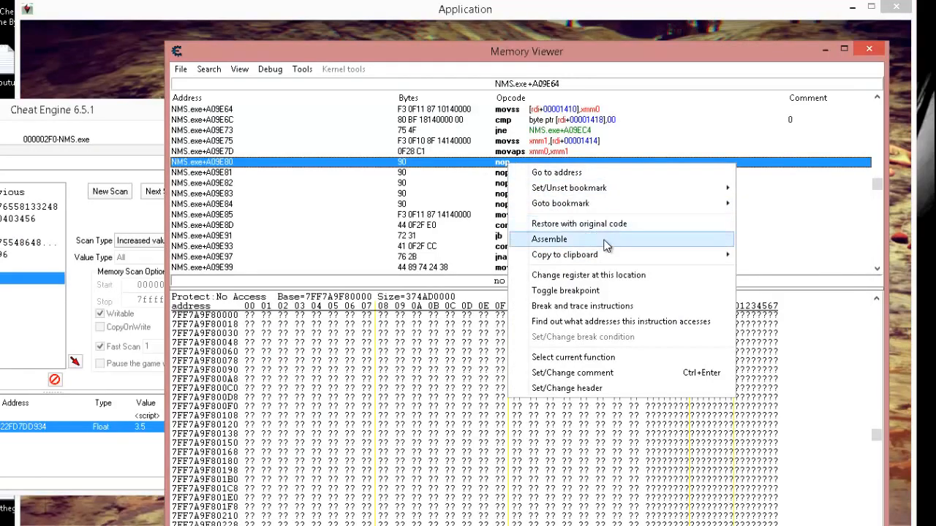
pyautogui.click(598, 224)
# Examine how the movaps, subss and movss instructions from NMS.exe+A09E7D to NMS.exe+A09E85 use the xmm0 register
pyautogui.click(575, 174)
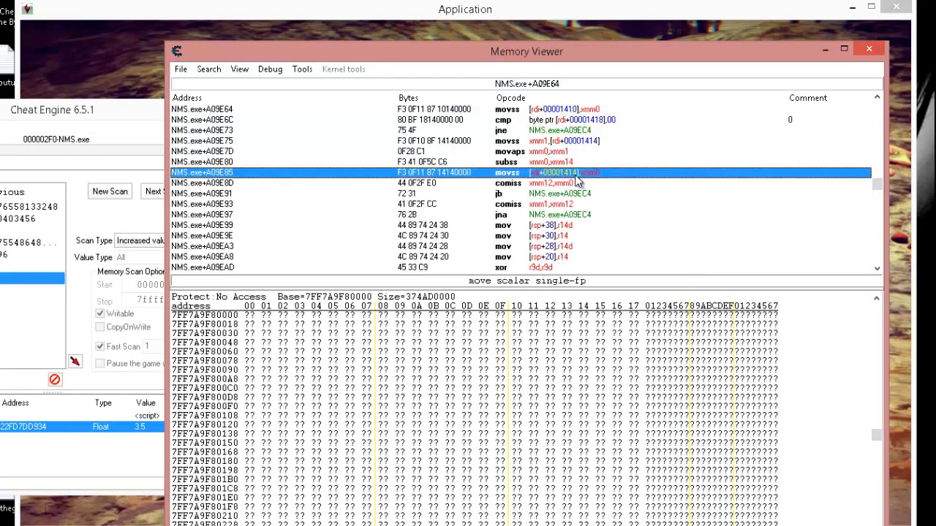
pyautogui.click(566, 163)
pyautogui.click(568, 171)
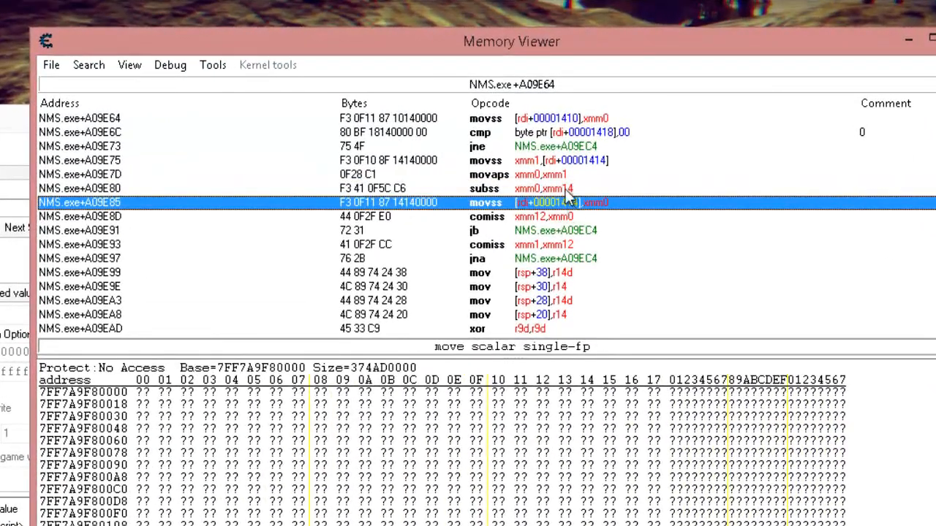
pyautogui.click(558, 175)
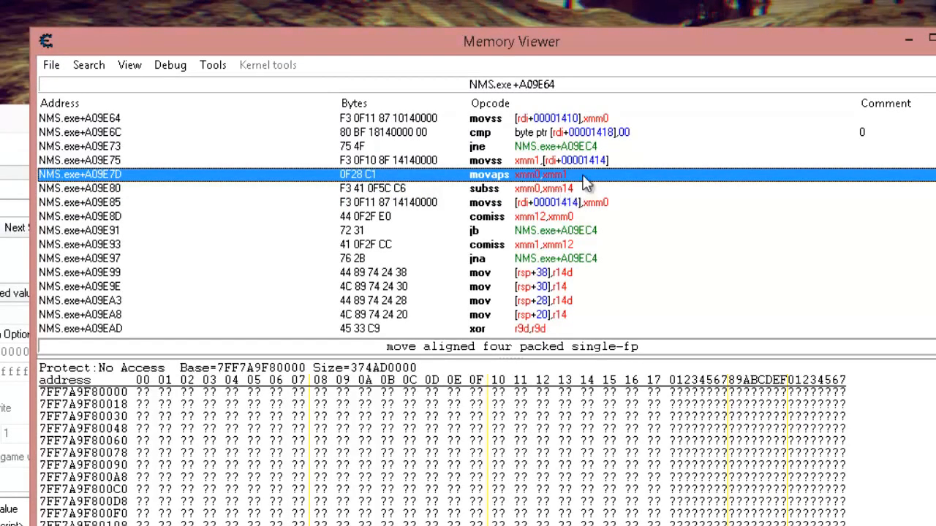
pyautogui.click(531, 189)
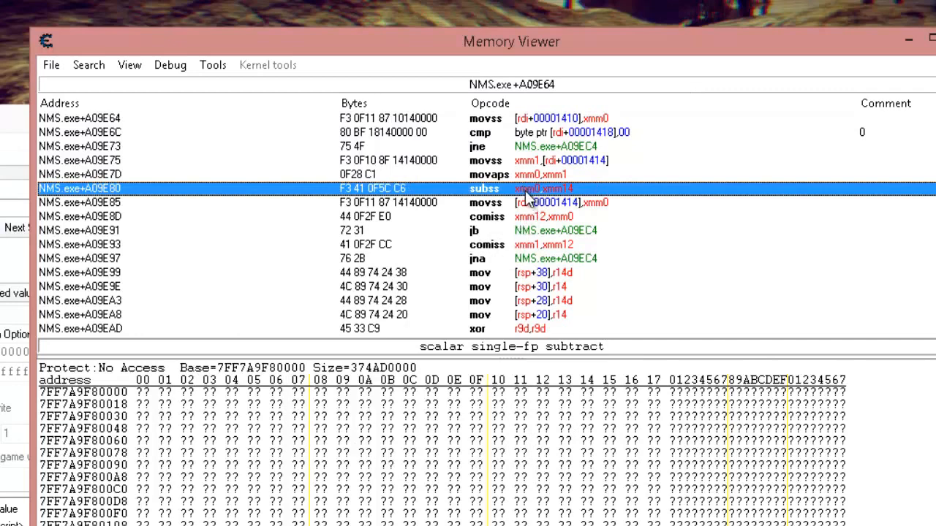
pyautogui.click(597, 205)
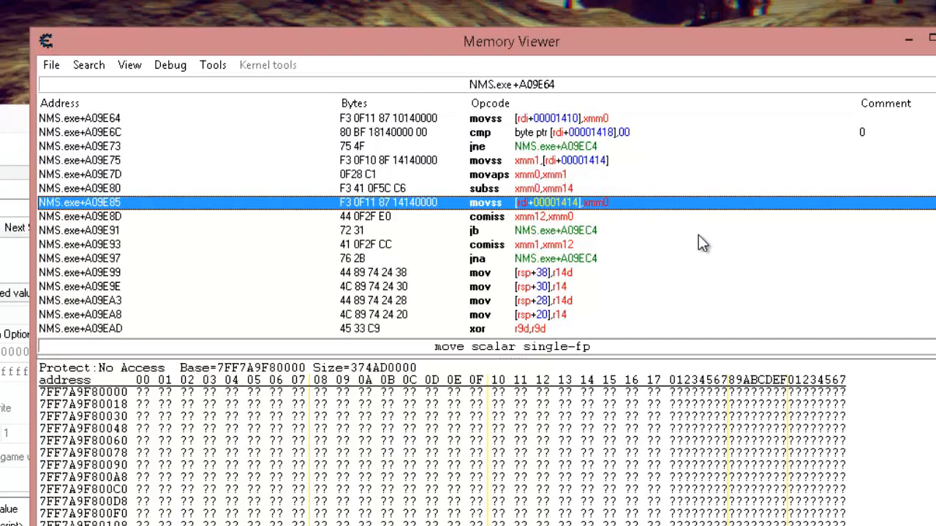
pyautogui.click(570, 188)
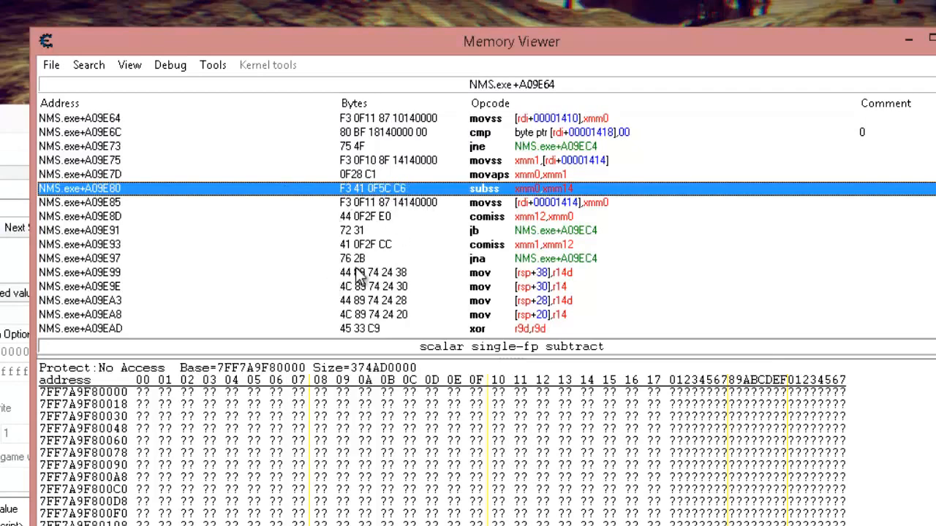
# Replace subss at NMS.exe+A09E80 with code that does nothing again and examine the replacement bytes
pyautogui.rightClick(486, 188)
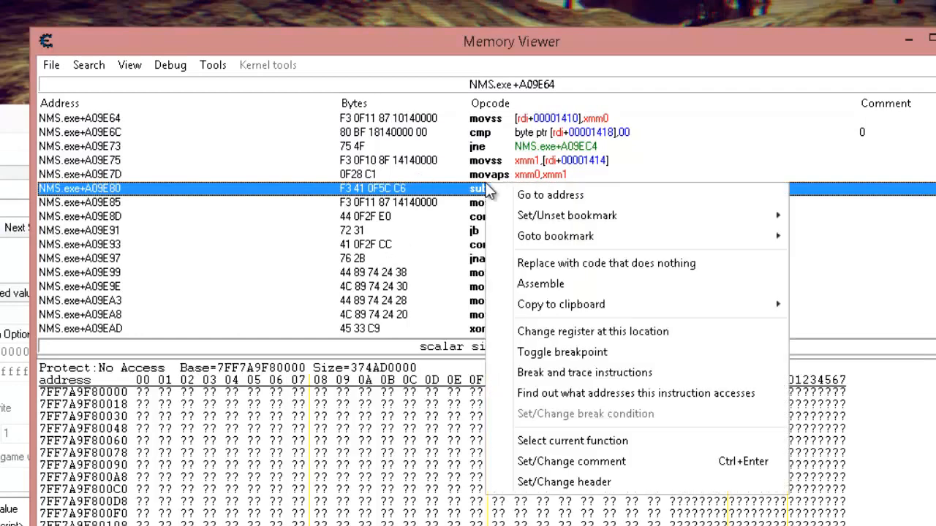
pyautogui.click(555, 265)
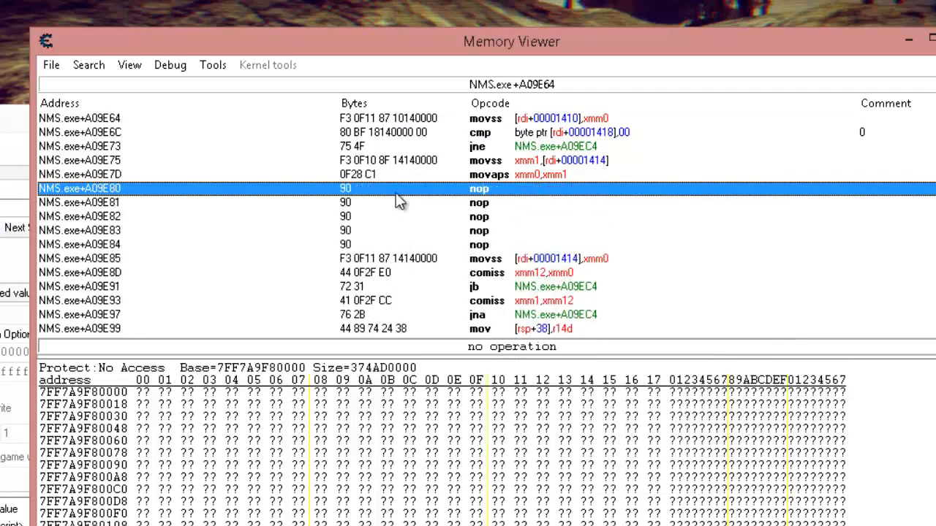
pyautogui.click(348, 204)
pyautogui.click(348, 218)
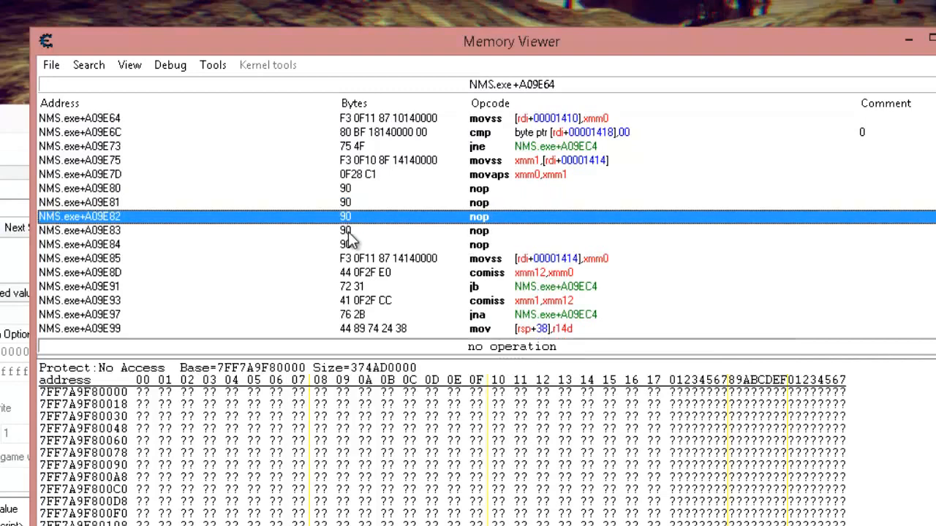
pyautogui.click(350, 232)
pyautogui.click(360, 189)
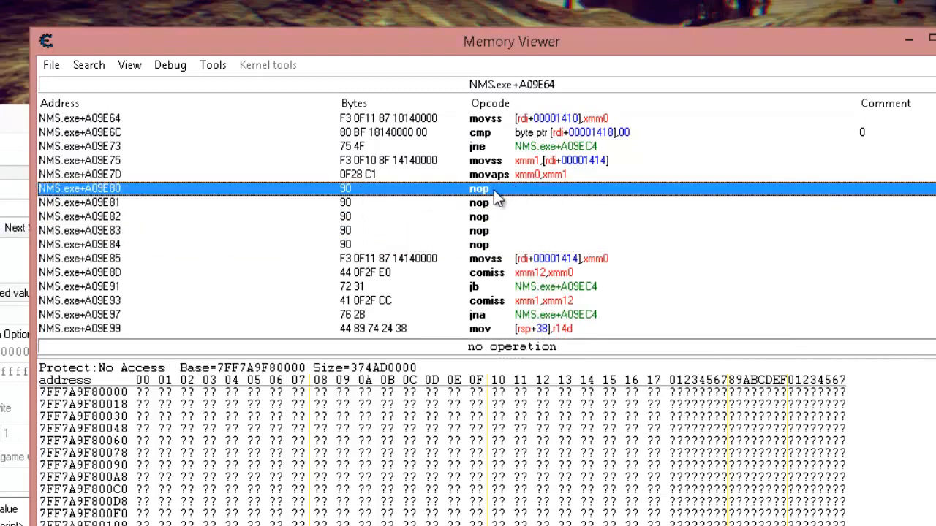
# Go through the nop instructions from NMS.exe+A09E80 to NMS.exe+A09E84 and restore the original subss code
pyautogui.click(479, 203)
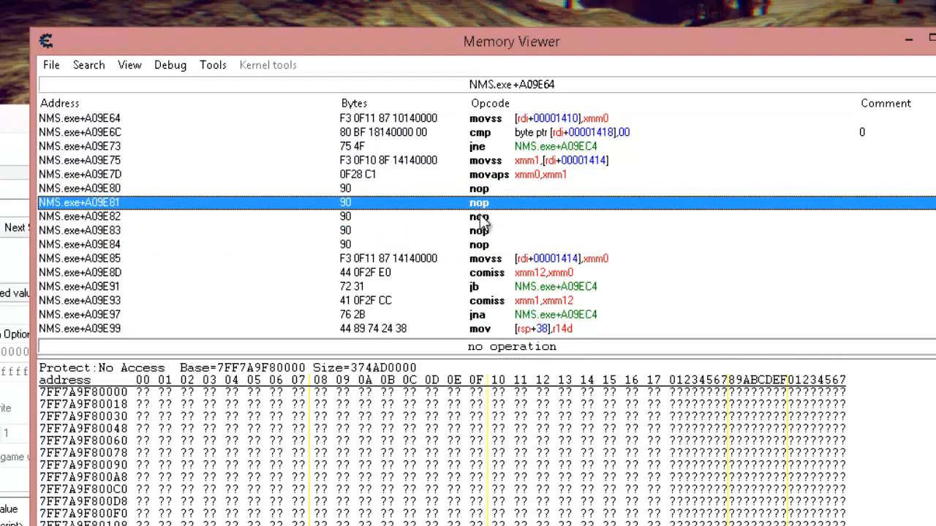
pyautogui.click(480, 217)
pyautogui.click(480, 232)
pyautogui.click(479, 245)
pyautogui.click(491, 189)
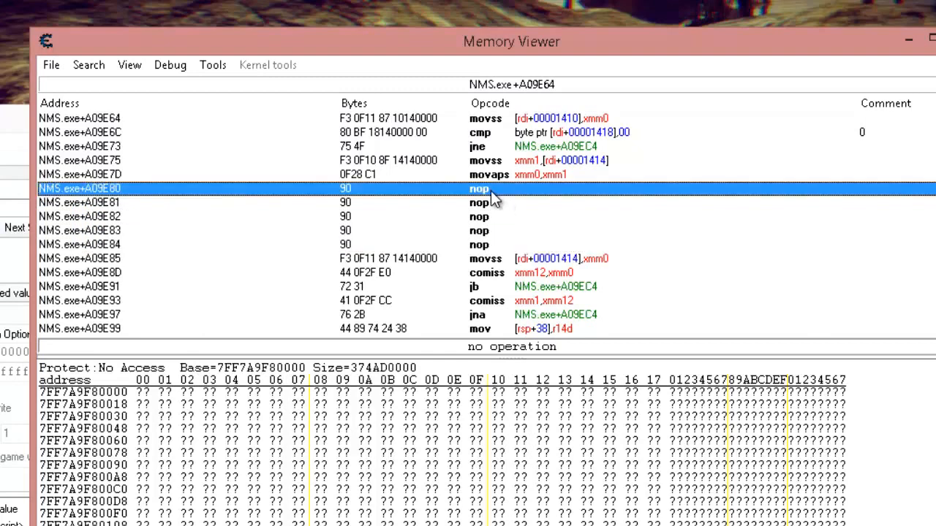
pyautogui.rightClick(490, 190)
pyautogui.click(584, 272)
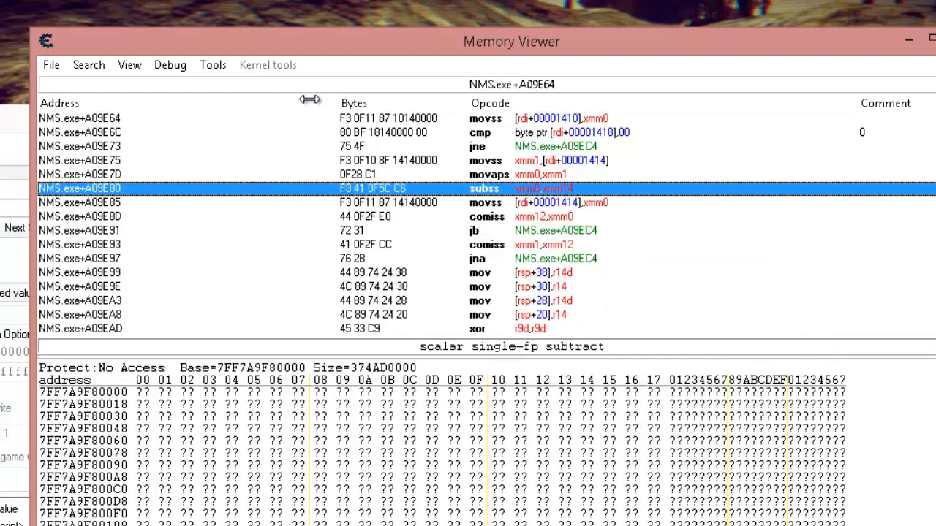
# Copy the address and bytes of the subss instruction at NMS.exe+A09E80 to the clipboard
pyautogui.click(213, 73)
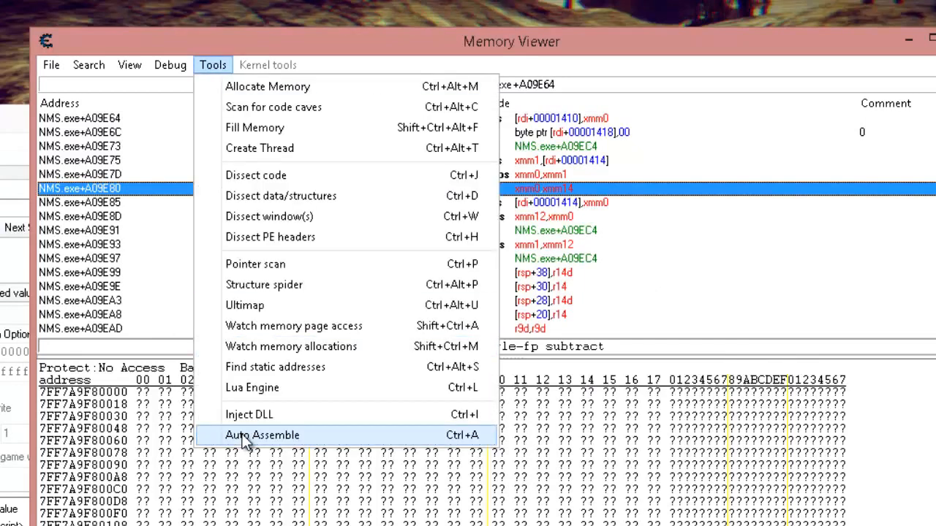
pyautogui.click(592, 187)
pyautogui.rightClick(592, 188)
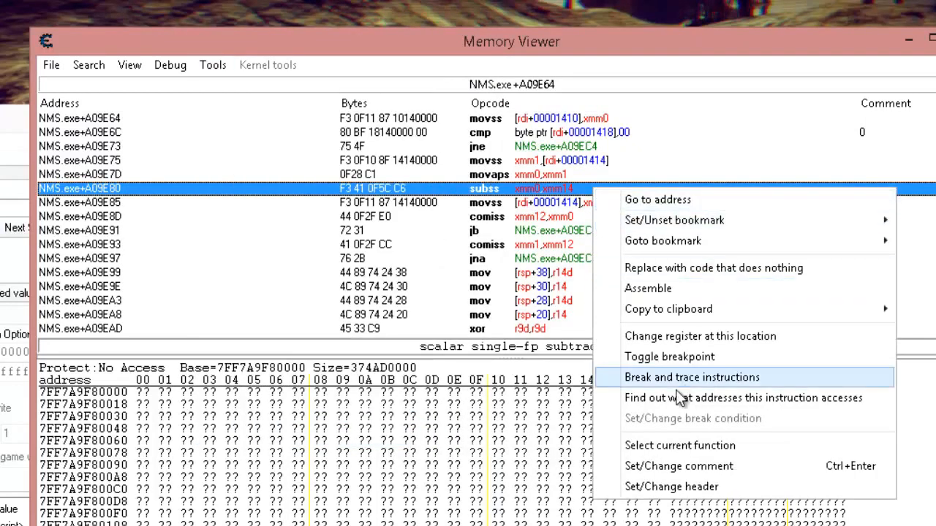
pyautogui.moveTo(640, 311)
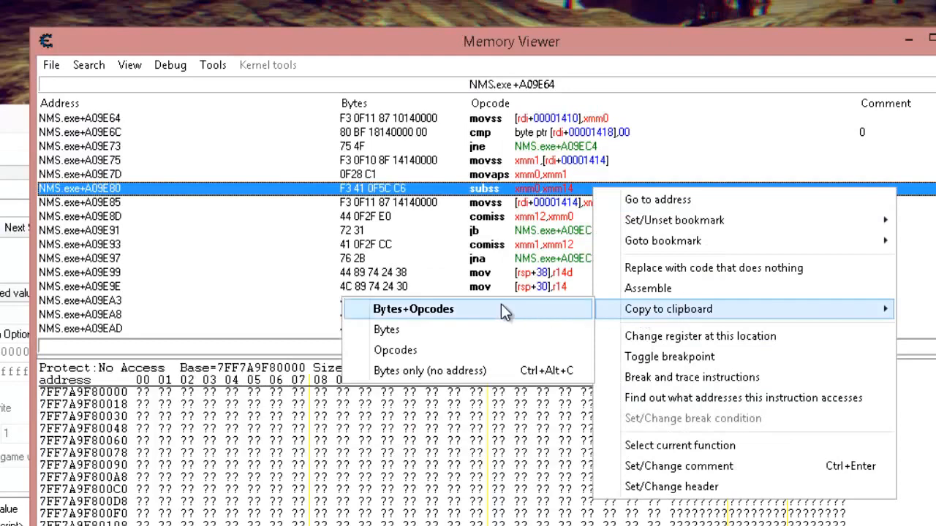
pyautogui.click(397, 329)
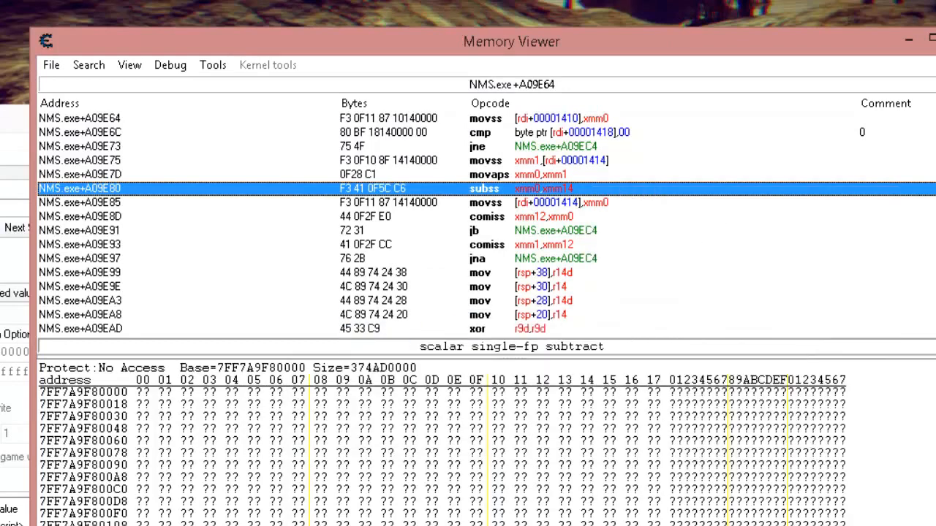
# Start an Auto Assemble script from the Cheat Table framework code template and delete both of its comment lines
pyautogui.click(208, 66)
pyautogui.click(265, 426)
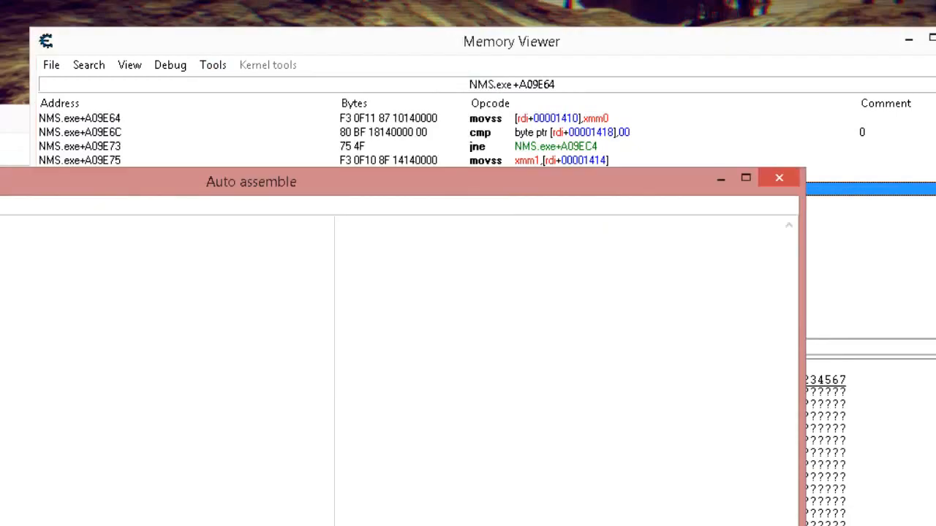
pyautogui.click(7, 204)
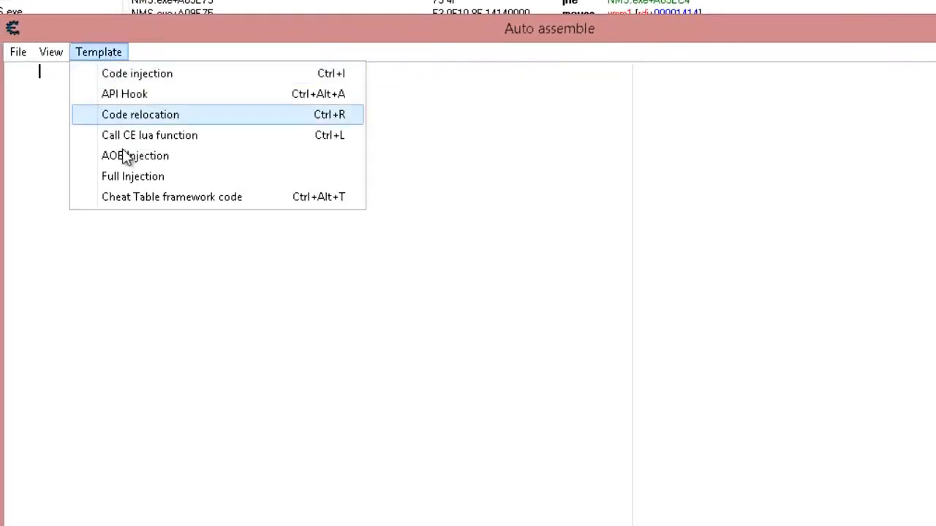
pyautogui.click(124, 196)
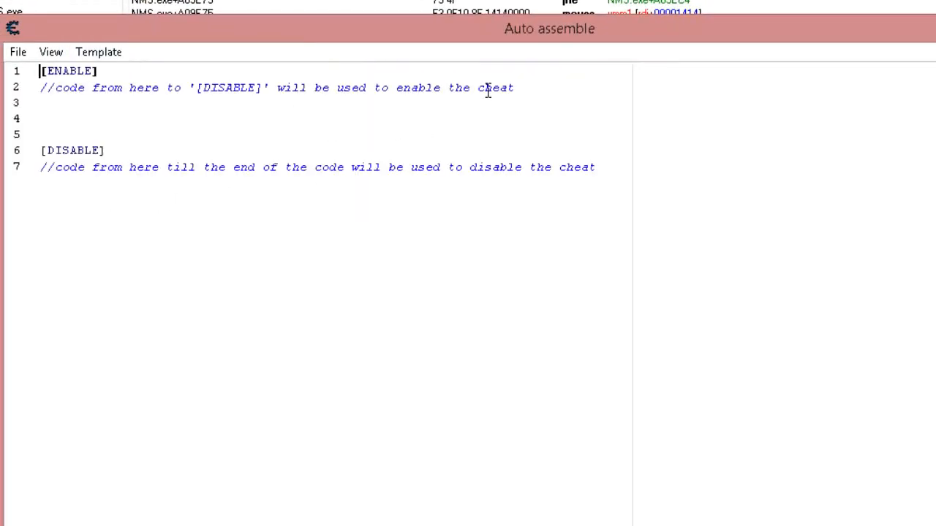
pyautogui.moveTo(522, 92); pyautogui.dragTo(28, 93)
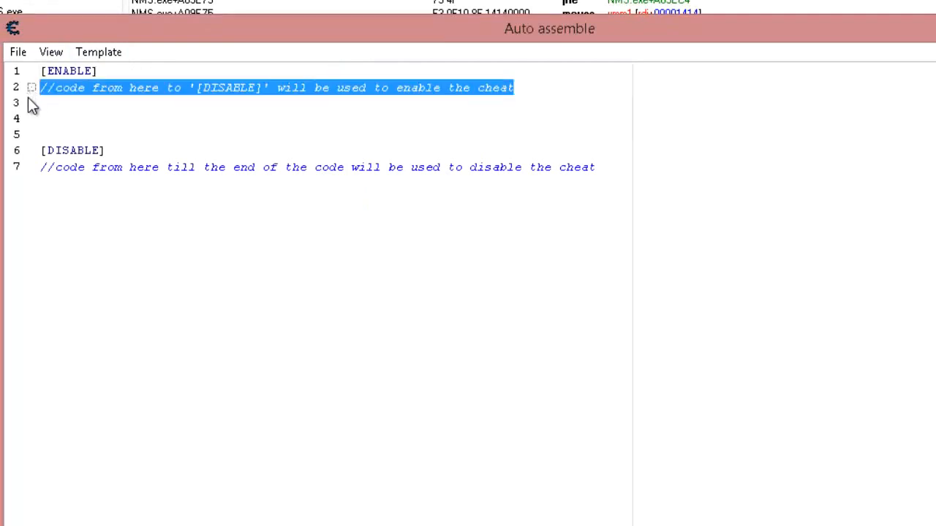
pyautogui.press('Delete')
pyautogui.moveTo(597, 167); pyautogui.dragTo(34, 183)
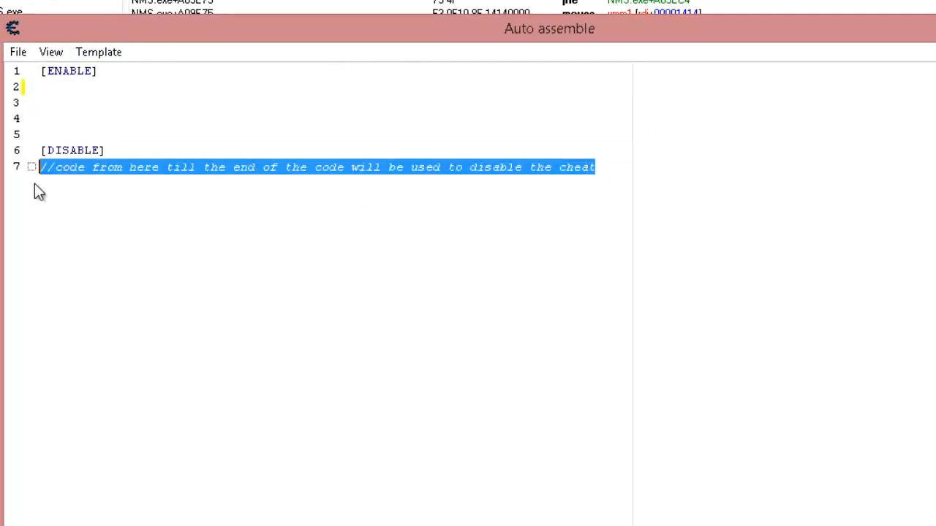
pyautogui.press('Delete')
pyautogui.hotkey('ctrl', 'v')
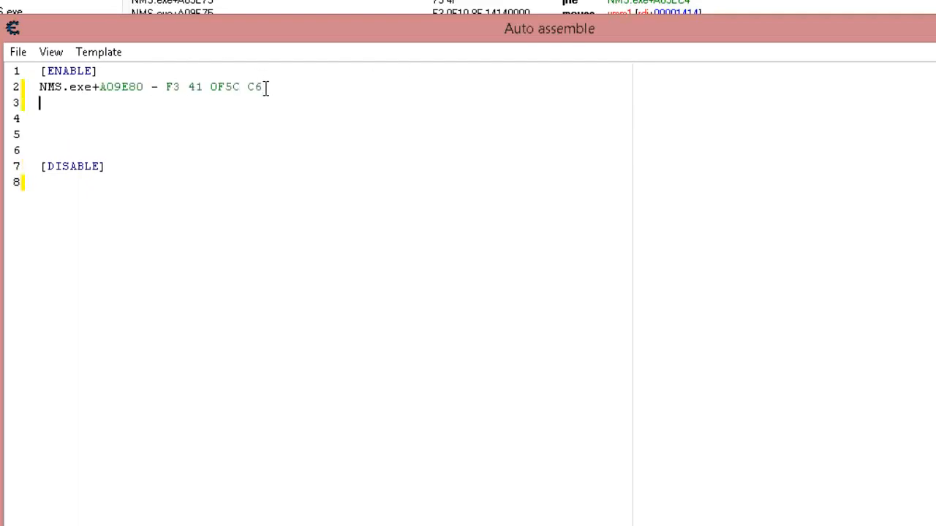
pyautogui.click(268, 87)
pyautogui.click(226, 87)
pyautogui.doubleClick(261, 87)
pyautogui.keyDown('shift'); pyautogui.click(164, 87); pyautogui.keyUp('shift')
pyautogui.rightClick(192, 84)
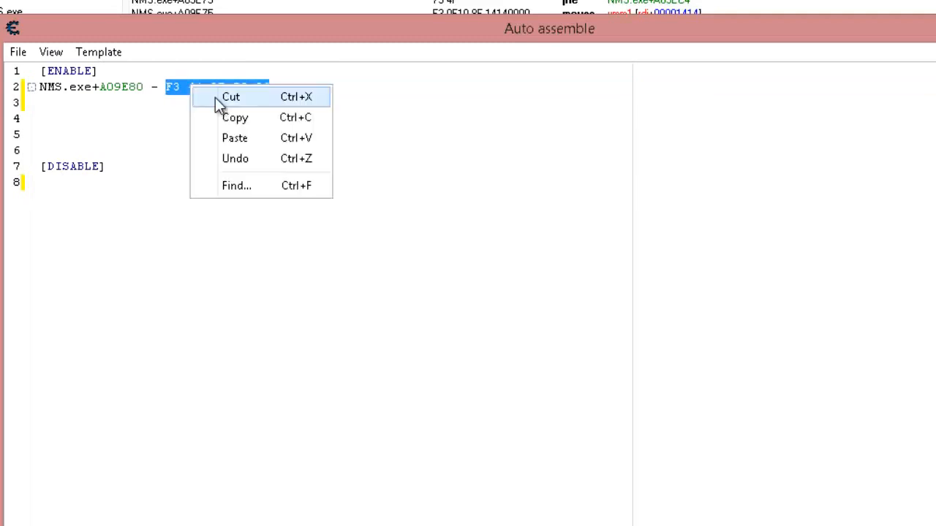
pyautogui.click(215, 97)
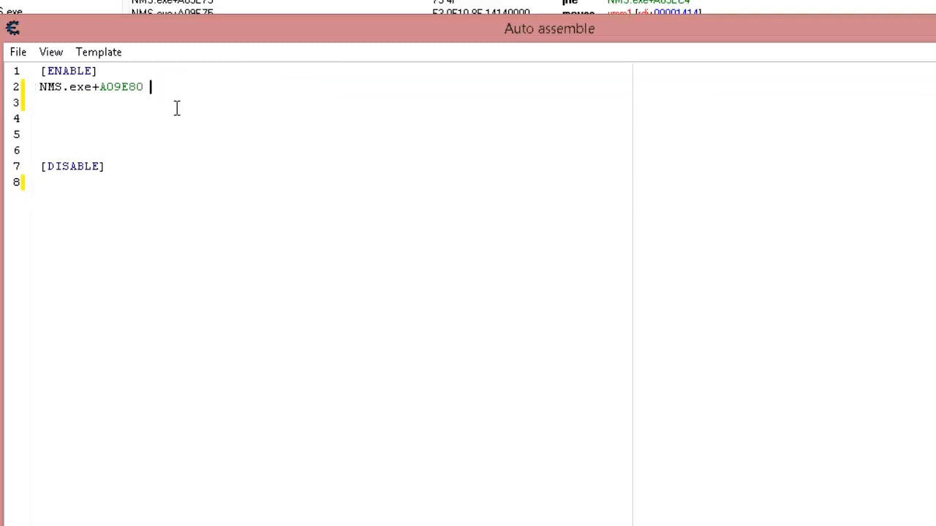
pyautogui.write(':')
pyautogui.press('BackSpace')
pyautogui.press('Return')
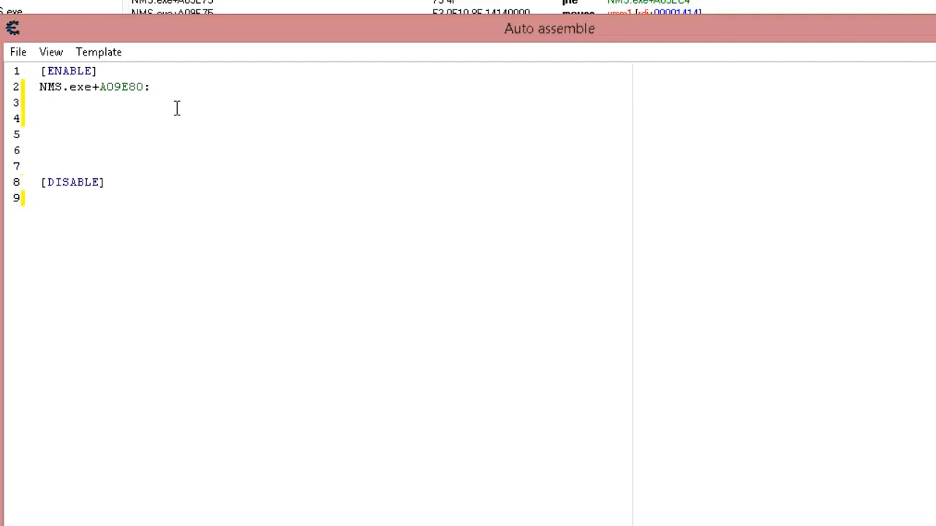
pyautogui.write('db 90 90 90 90 90')
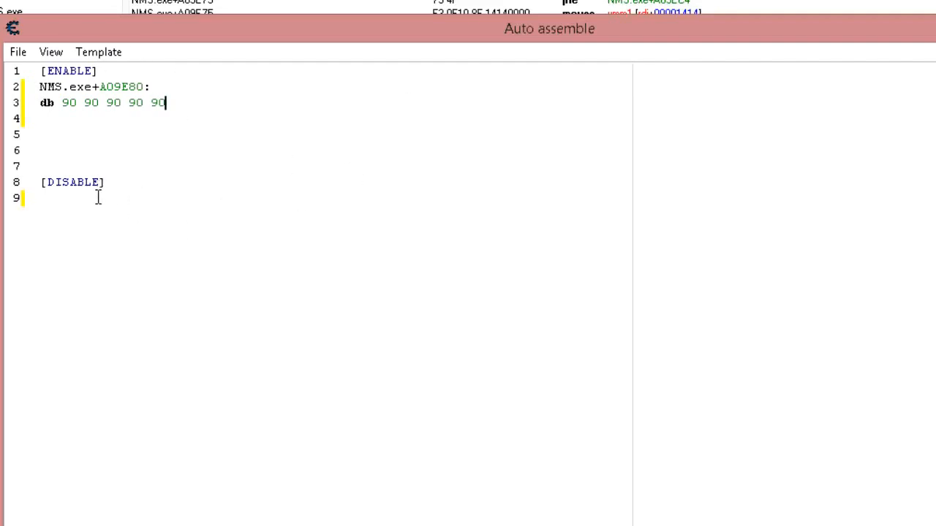
# Under [DISABLE], leave an empty line and add db: with the original bytes F3 41 0F 5C C6
pyautogui.click(115, 181)
pyautogui.press('Return')
pyautogui.press('Return')
pyautogui.write('db')
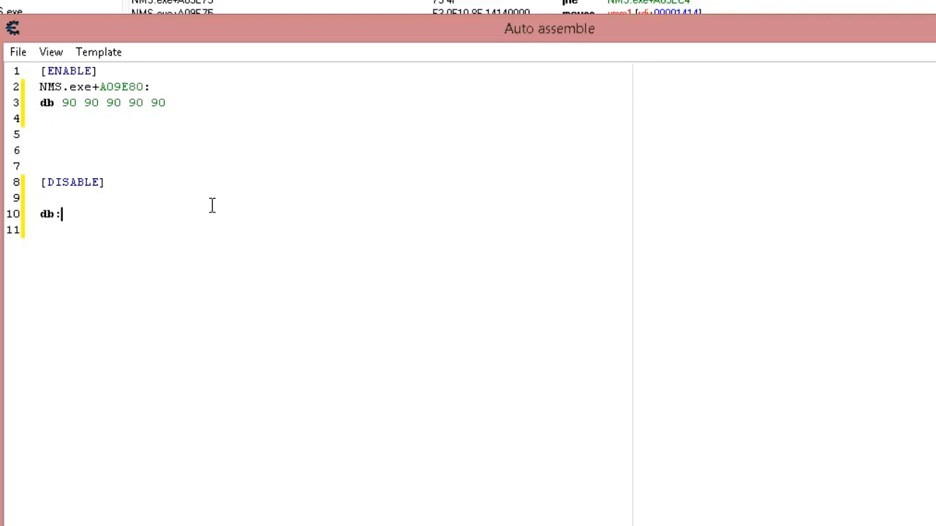
pyautogui.write(':')
pyautogui.hotkey('ctrl', 'v')
# Copy the NMS.exe+A09E80: line into the empty line under [DISABLE] and remove one blank line above that section
pyautogui.moveTo(152, 86); pyautogui.dragTo(41, 88)
pyautogui.rightClick(57, 87)
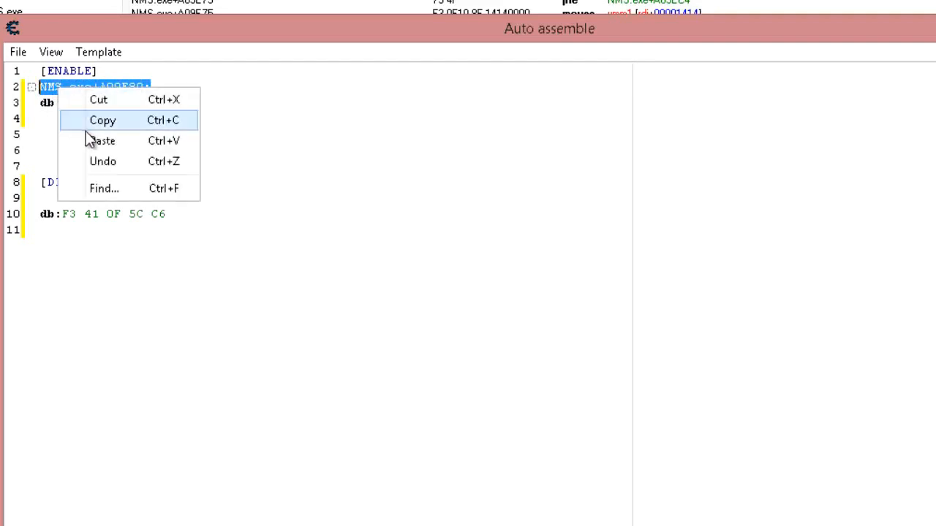
pyautogui.click(95, 120)
pyautogui.click(46, 198)
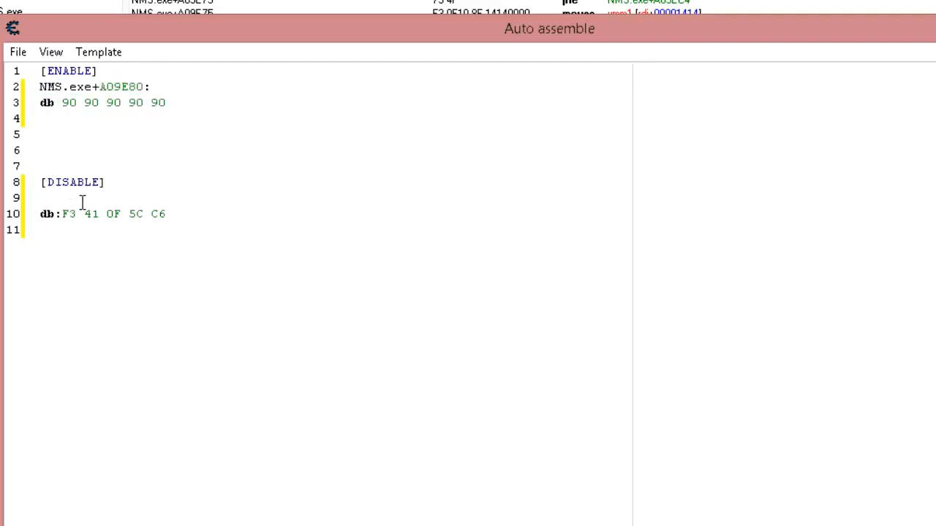
pyautogui.hotkey('ctrl', 'v')
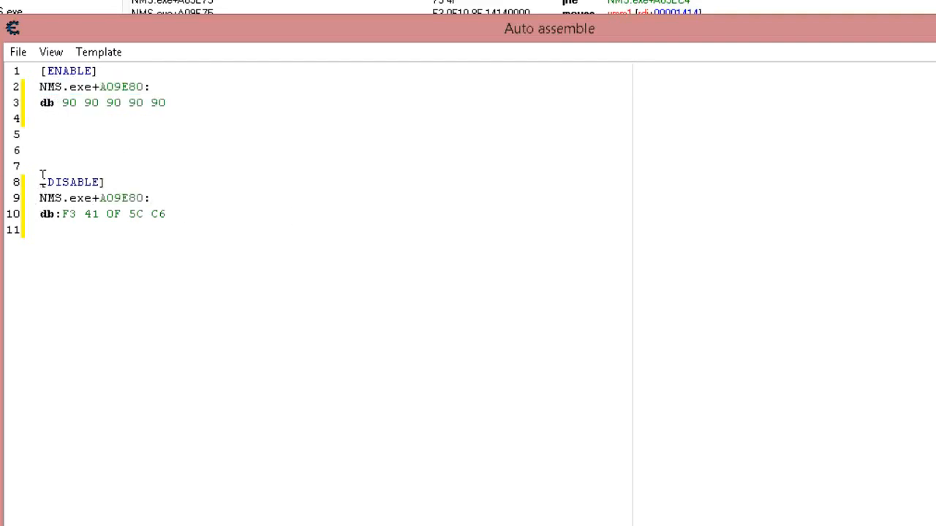
pyautogui.press('BackSpace')
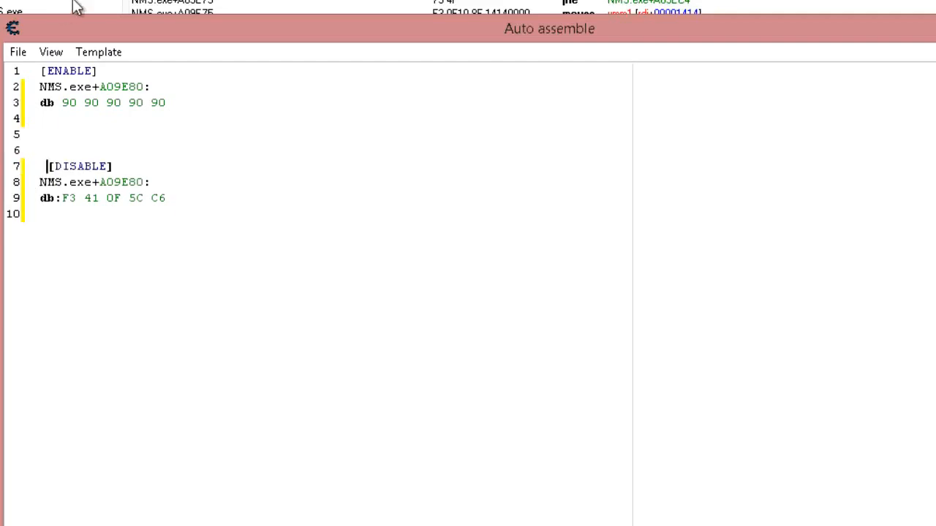
# Try to assign the script to the current cheat table
pyautogui.click(20, 54)
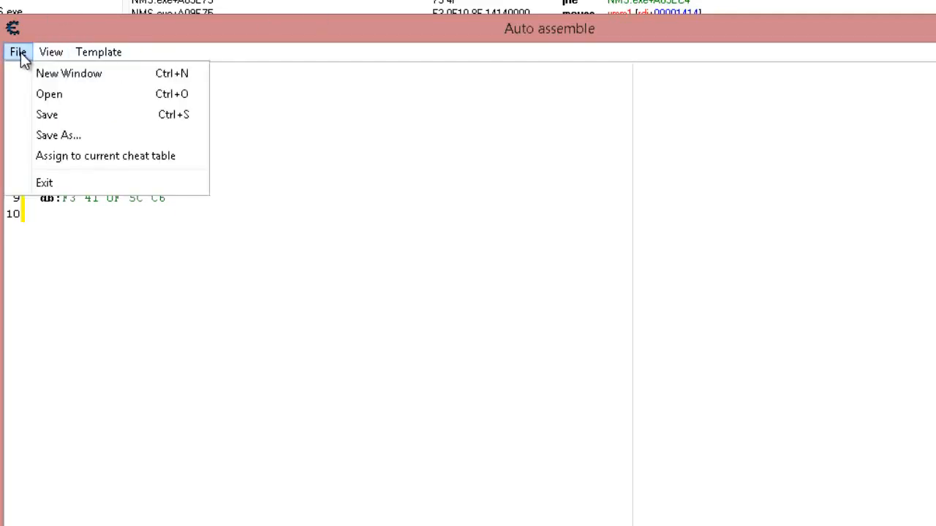
pyautogui.click(52, 162)
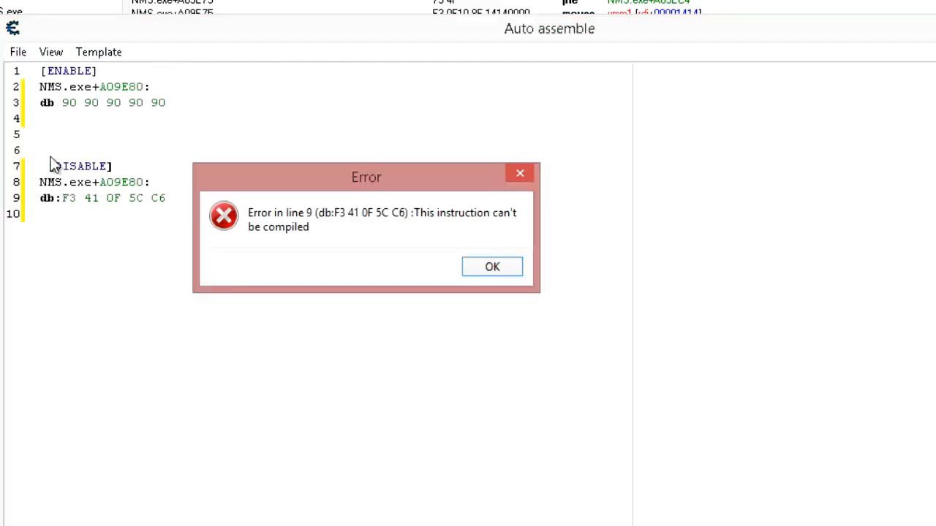
pyautogui.click(520, 176)
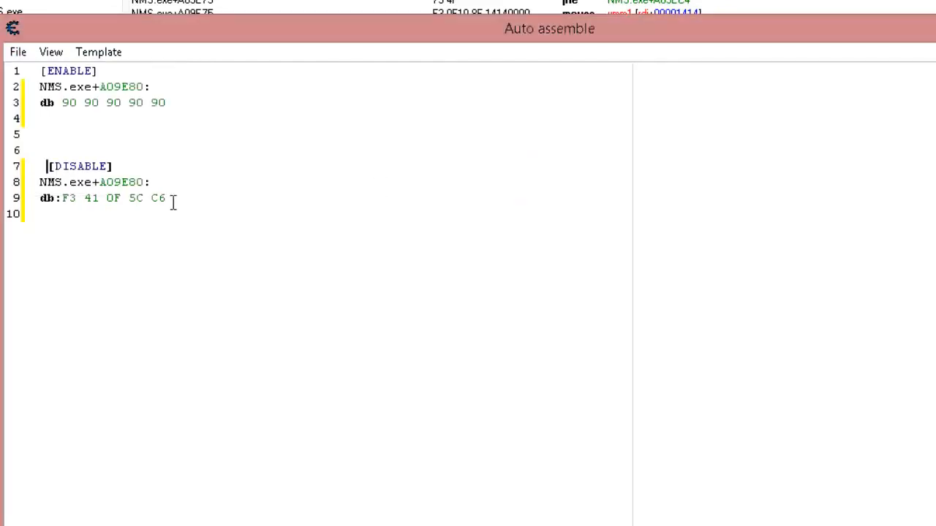
# Replace the colon after db in the [DISABLE] section with a space and assign the script to the current cheat table
pyautogui.click(63, 197)
pyautogui.press('BackSpace')
pyautogui.click(18, 52)
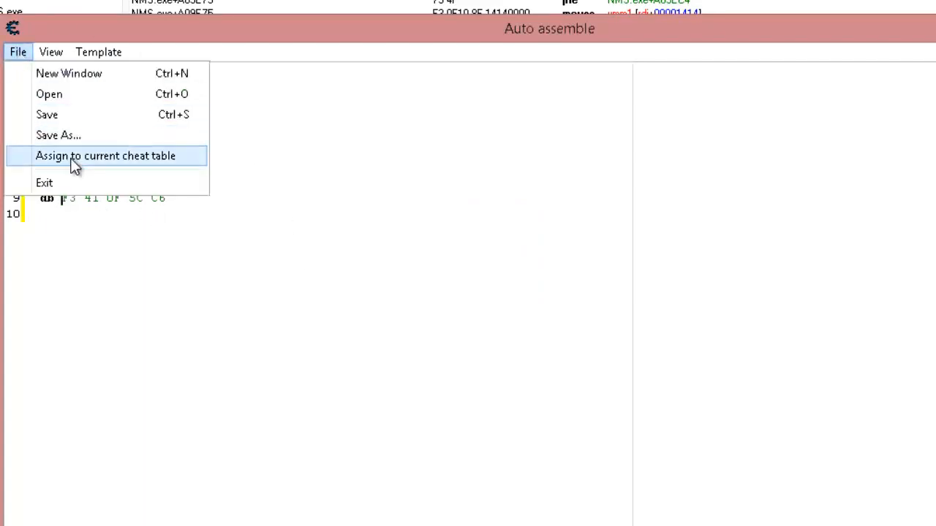
pyautogui.click(136, 156)
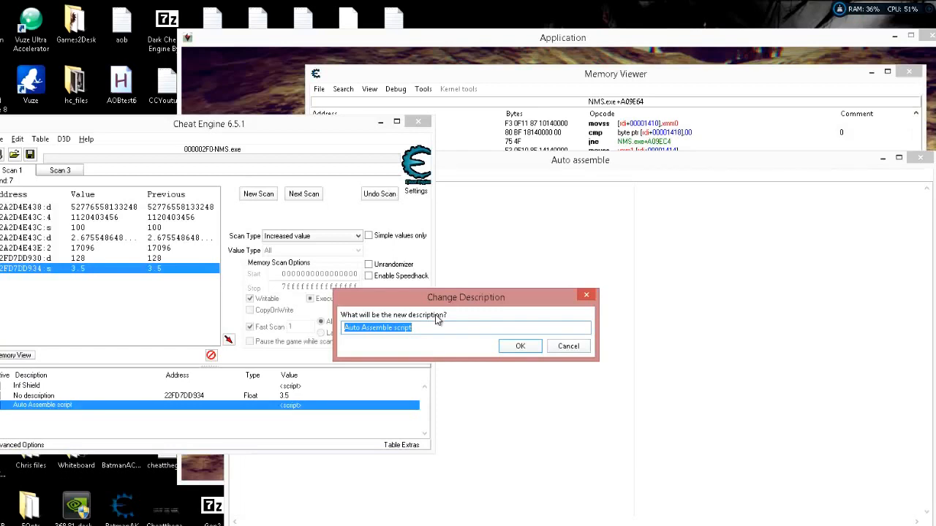
# Rename the new Auto Assemble script entry to Inf Jet Pack and move it directly below Inf Shield
pyautogui.write('(')
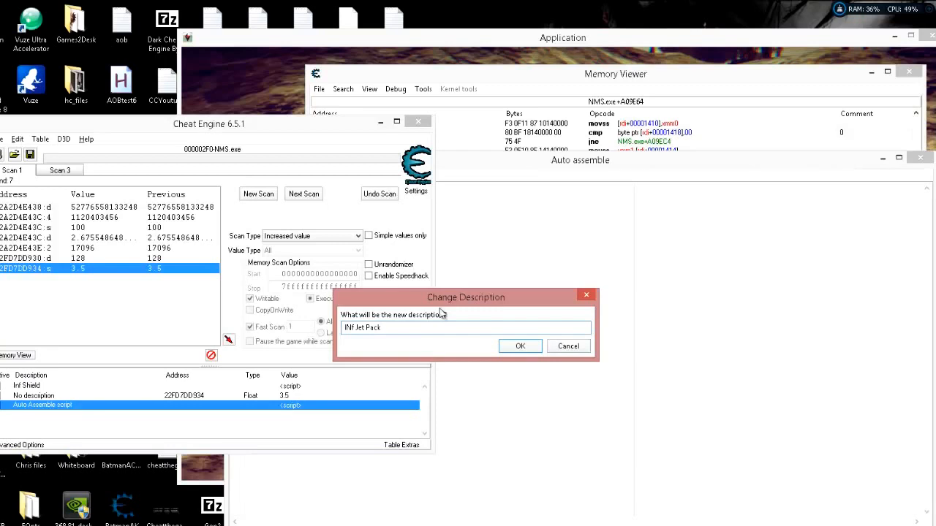
pyautogui.click(352, 327)
pyautogui.press('BackSpace')
pyautogui.write('n')
pyautogui.click(519, 347)
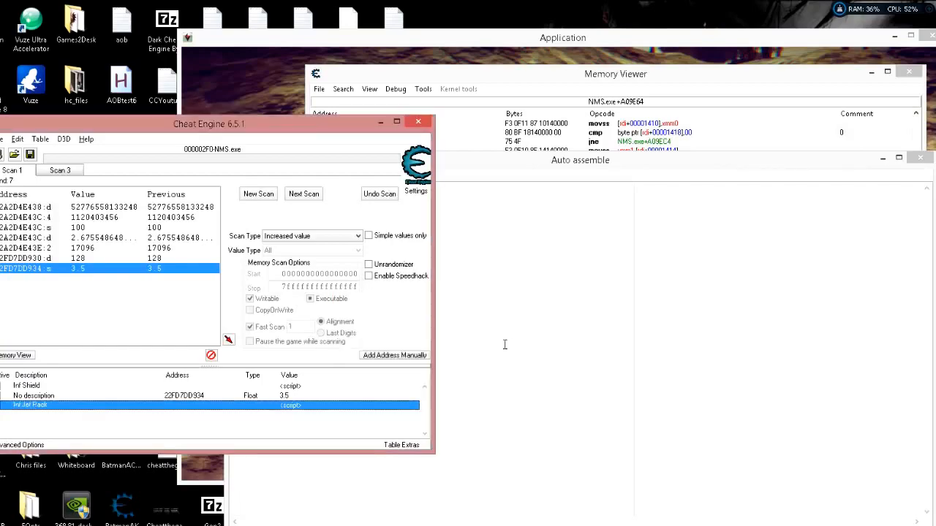
pyautogui.moveTo(38, 408); pyautogui.dragTo(38, 395)
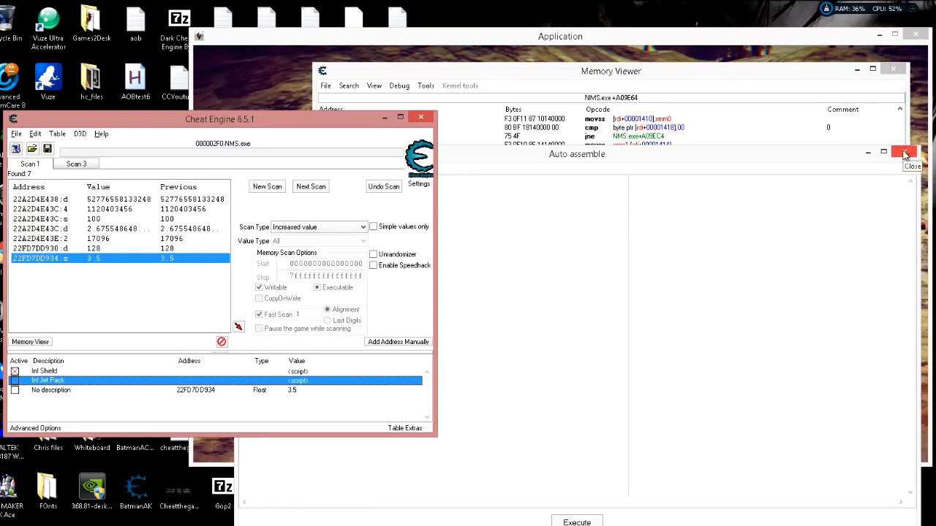
# Compare the script with the subss address and bytes in the disassembly, and close the Auto assemble window
pyautogui.click(574, 77)
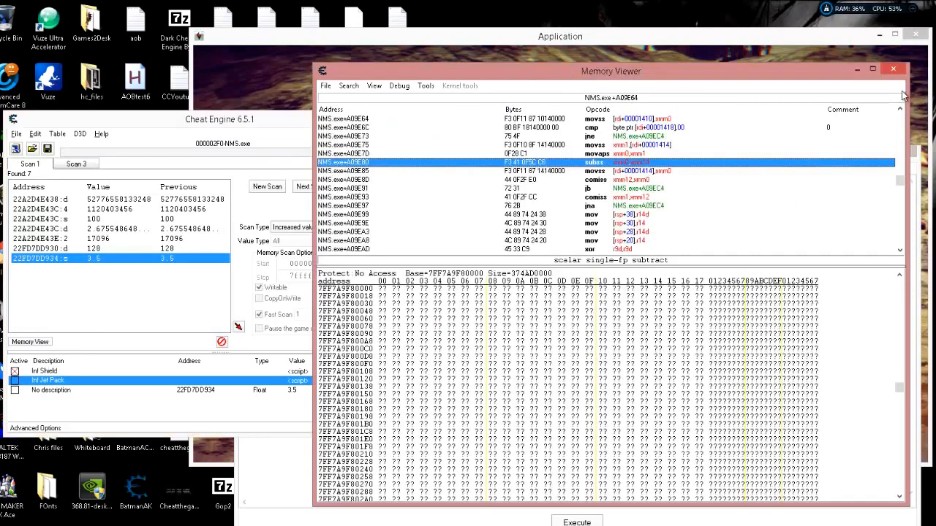
pyautogui.click(918, 160)
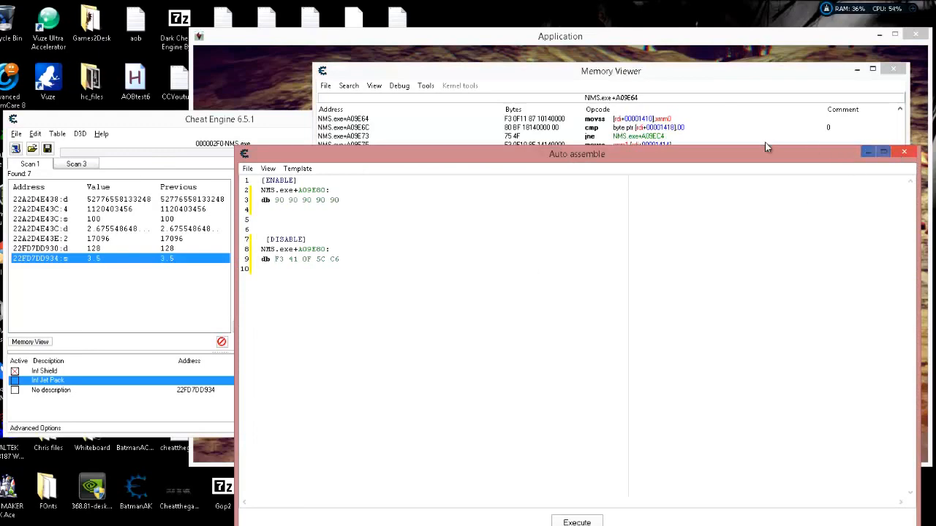
pyautogui.click(734, 78)
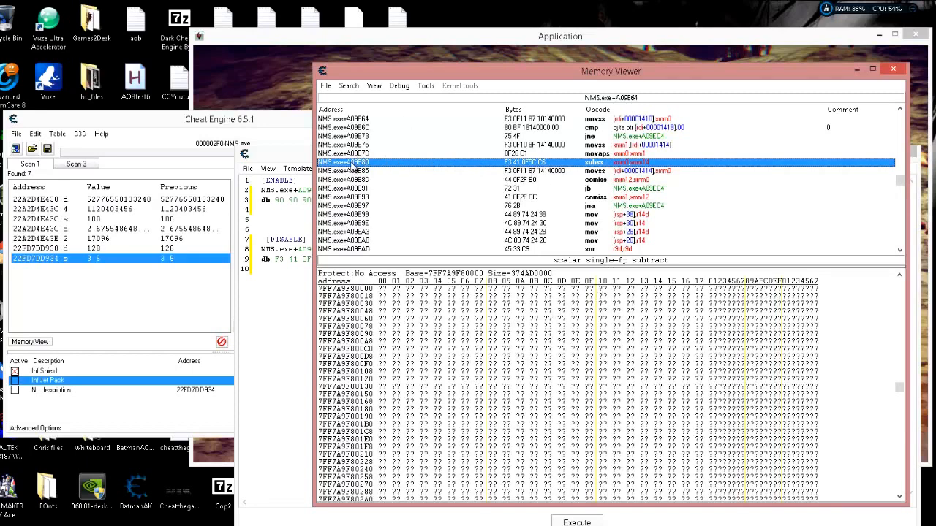
pyautogui.click(857, 70)
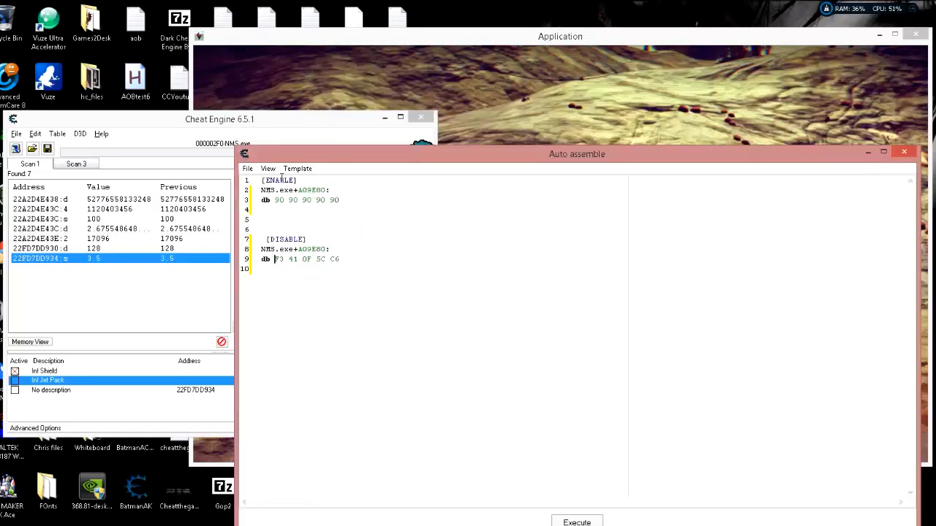
pyautogui.click(904, 151)
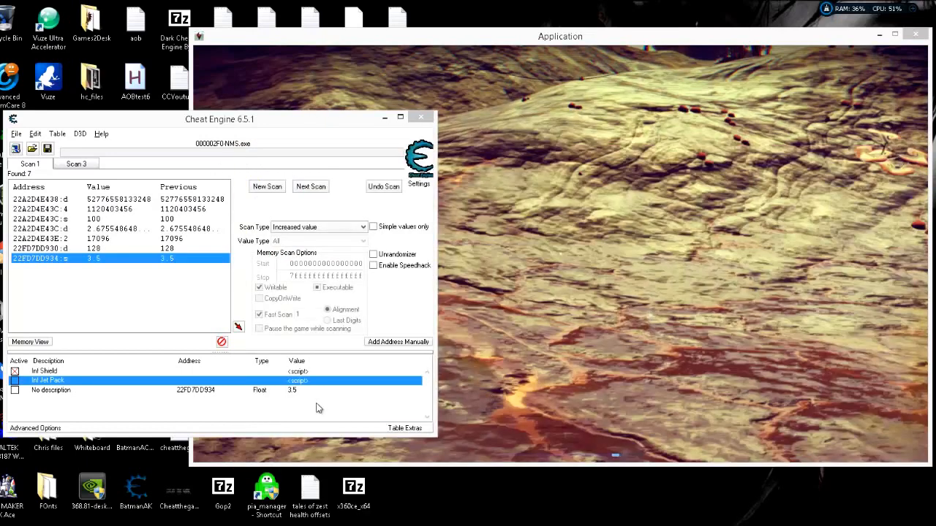
# Activate the Inf Jet Pack script with the disassembly in view and test the jet pack in No Man's Sky
pyautogui.click(31, 341)
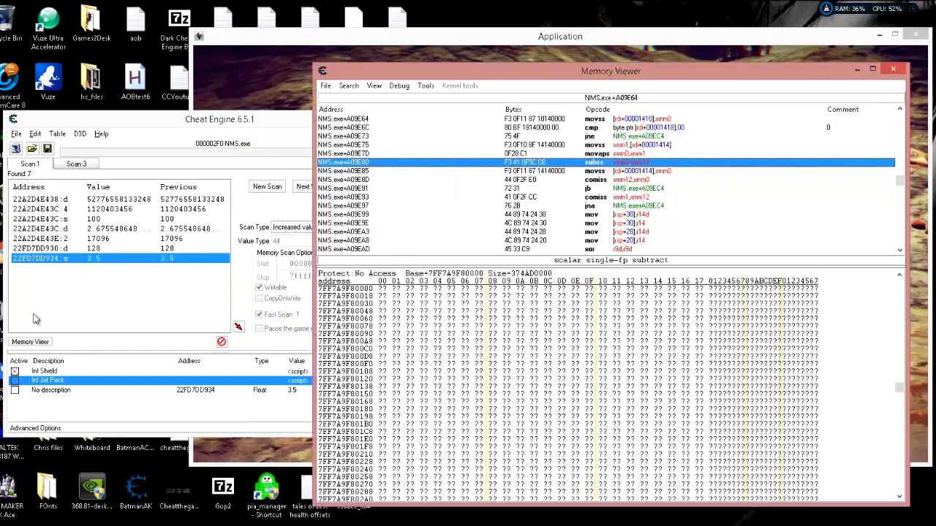
pyautogui.click(15, 382)
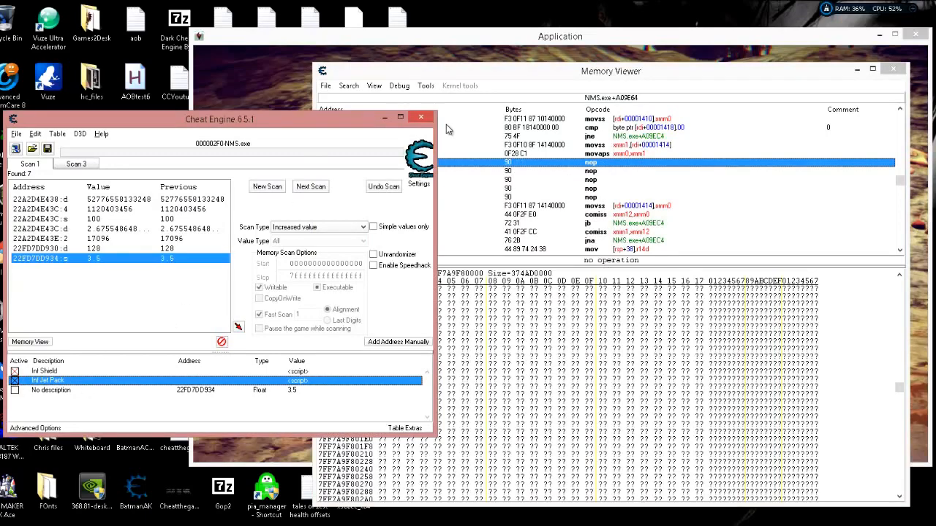
pyautogui.click(629, 40)
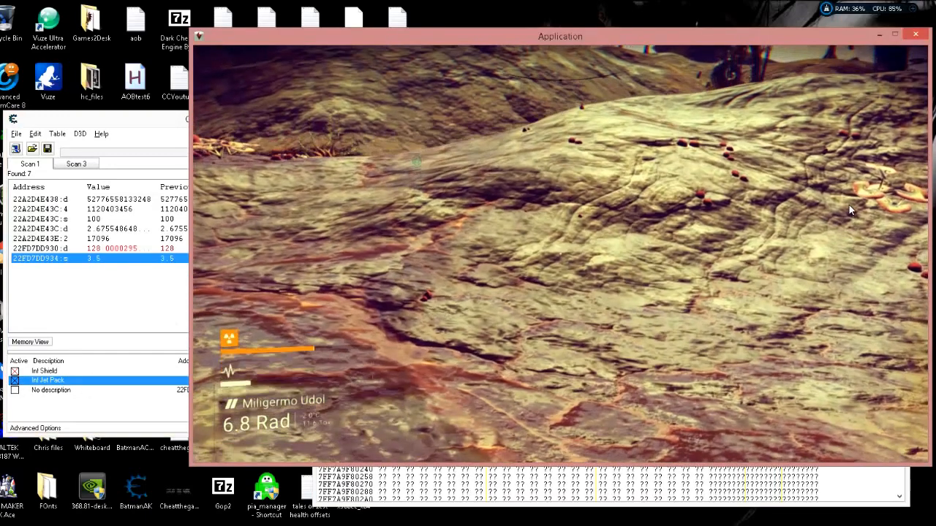
pyautogui.press('space')
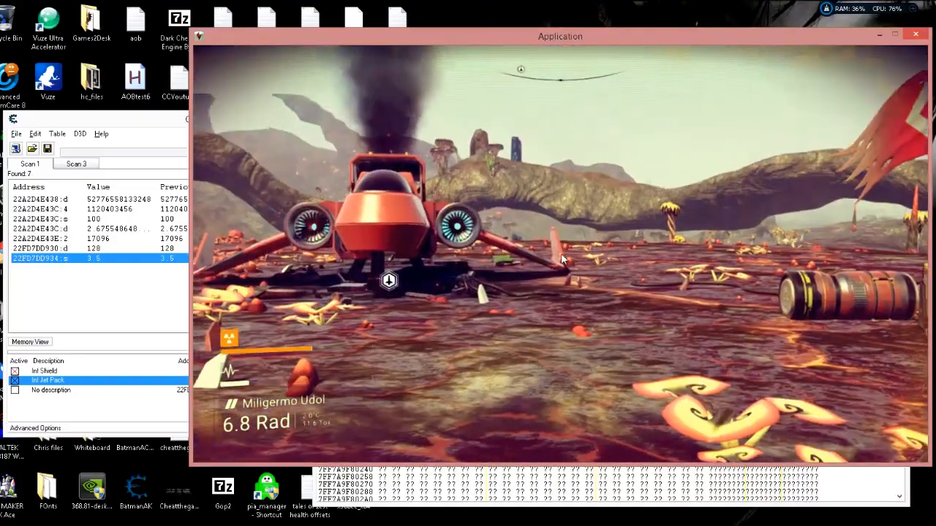
pyautogui.press('w')
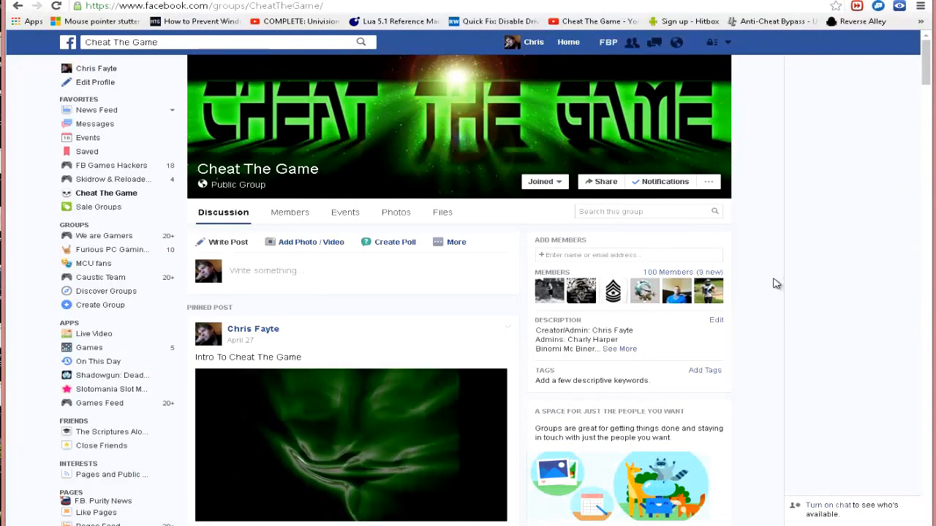
# Look over the Cheat The Game group on Facebook and highlight the channel name on the YouTube page
pyautogui.scroll(-4, 768, 277)
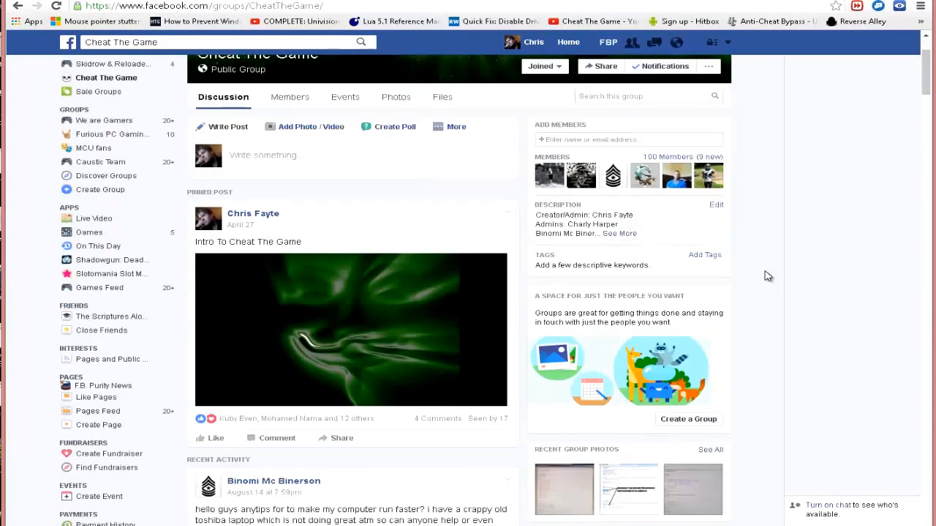
pyautogui.scroll(4, 767, 276)
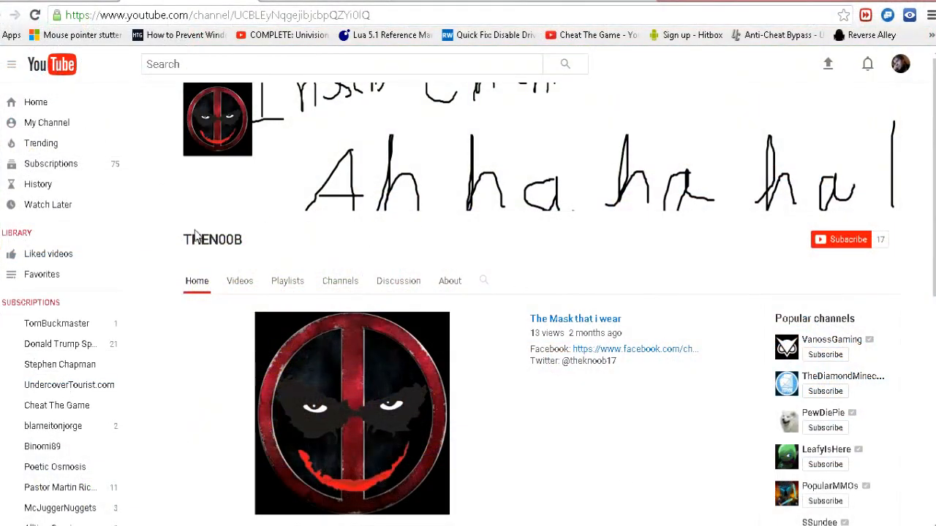
pyautogui.doubleClick(236, 247)
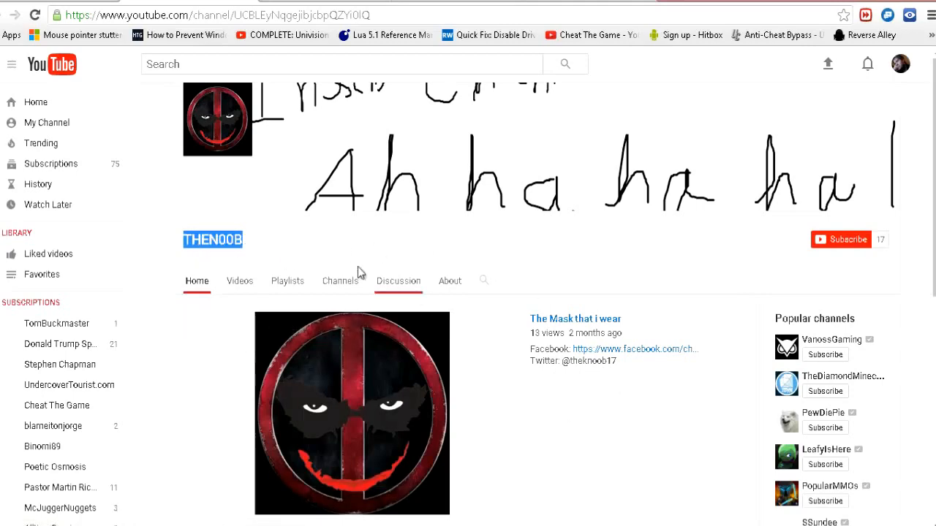